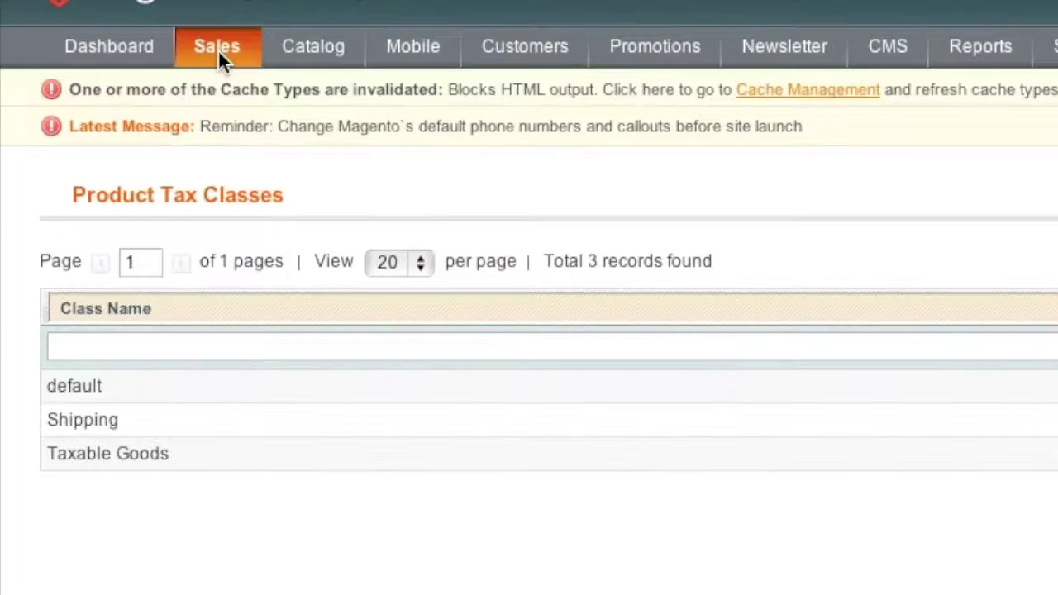
- View the form for adding a product tax class and return to the product tax class list
mouse_move(100, 114)
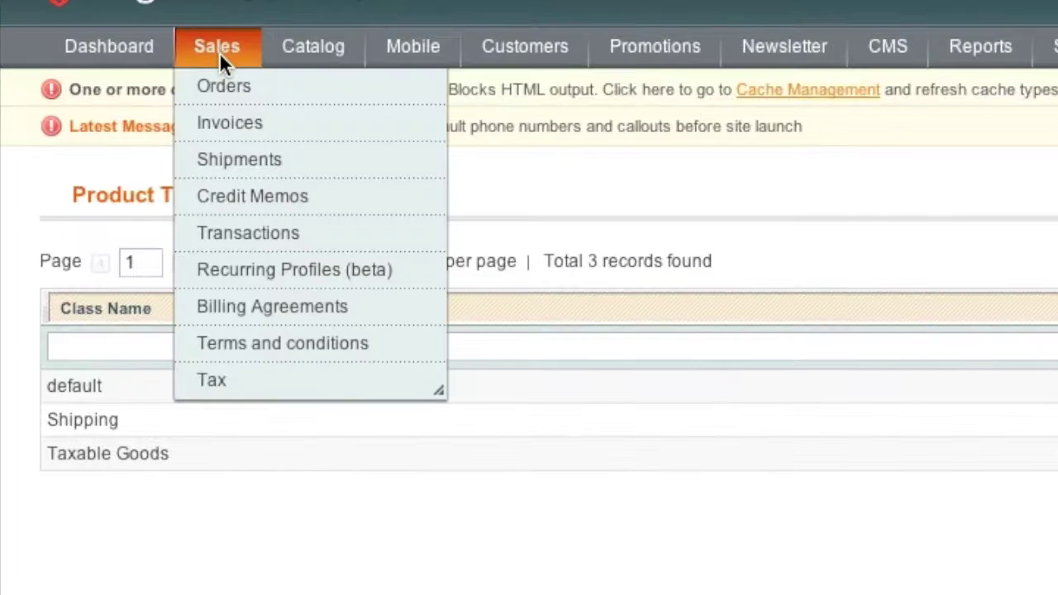
mouse_move(263, 389)
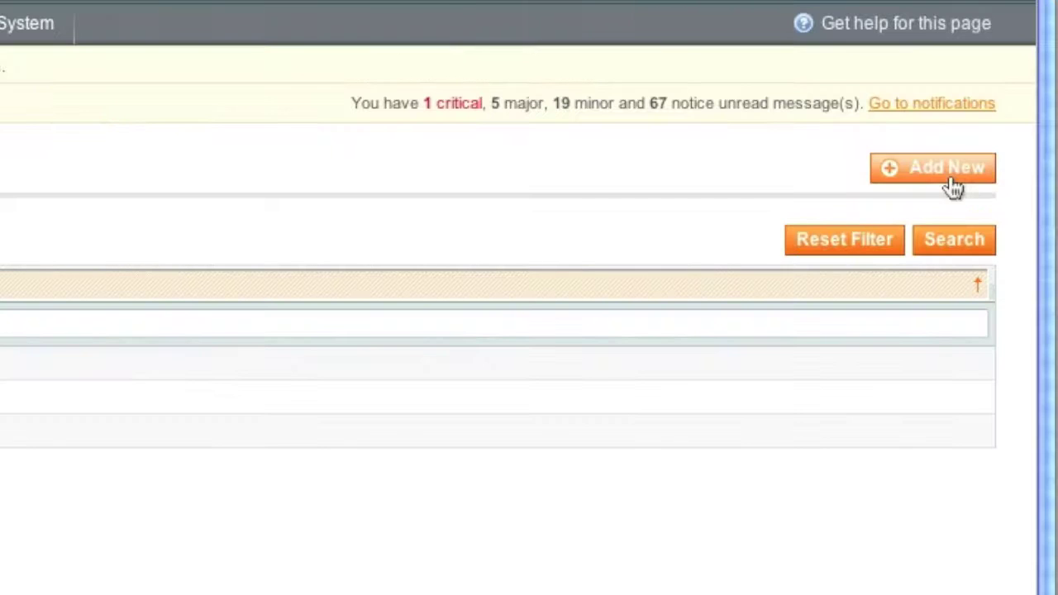
left_click(946, 175)
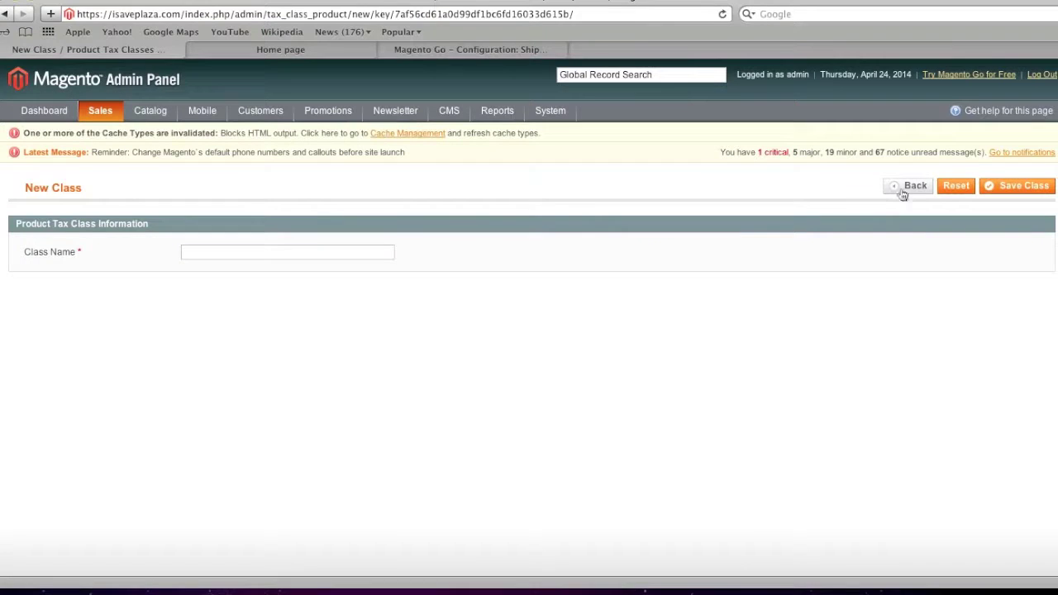
left_click(905, 189)
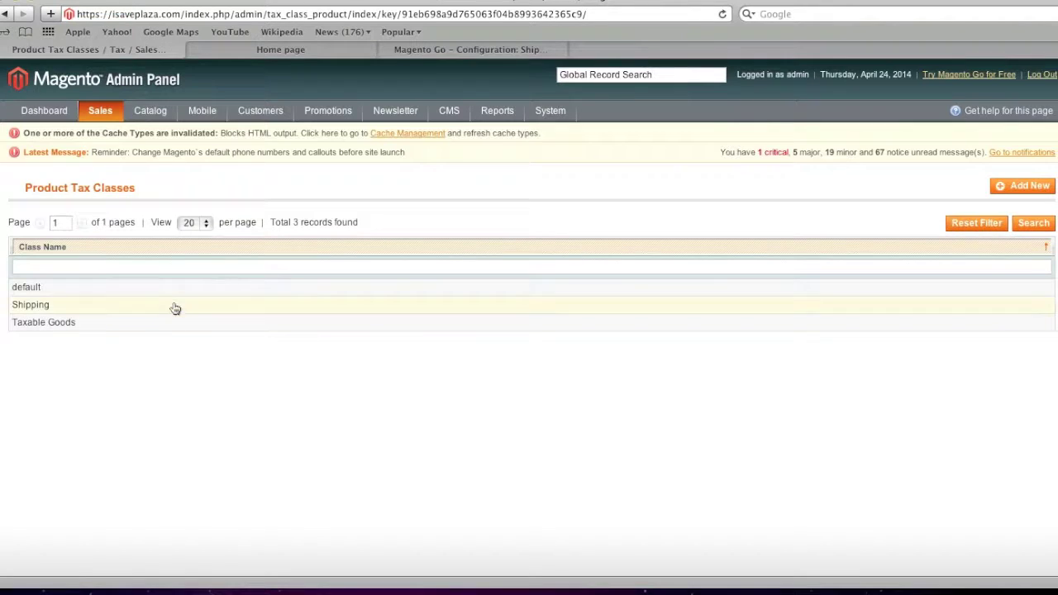
- Look at the customer tax classes and their new class form, returning to the customer tax class list
mouse_move(100, 110)
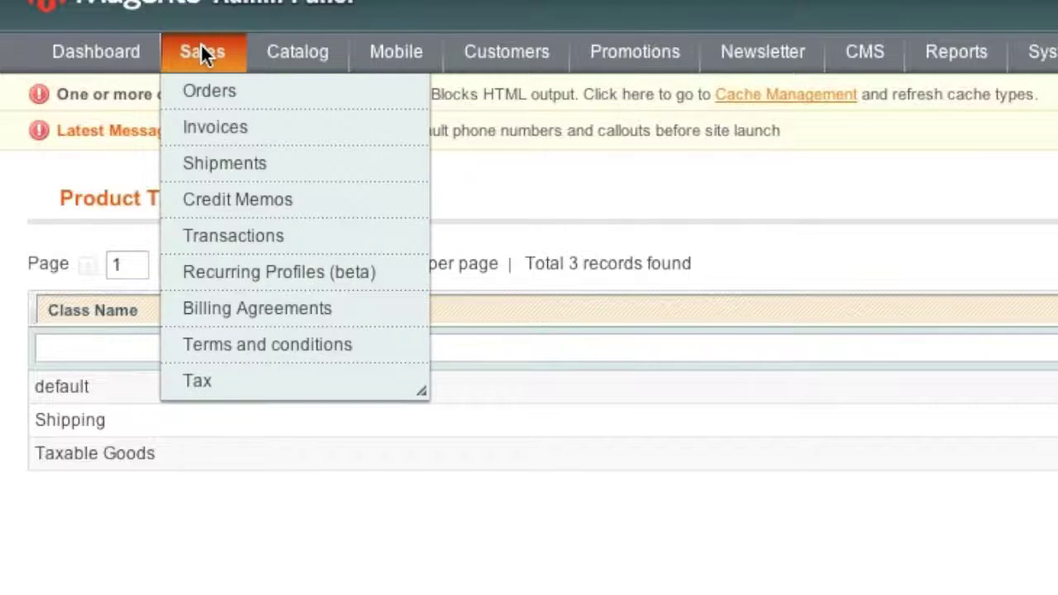
mouse_move(113, 294)
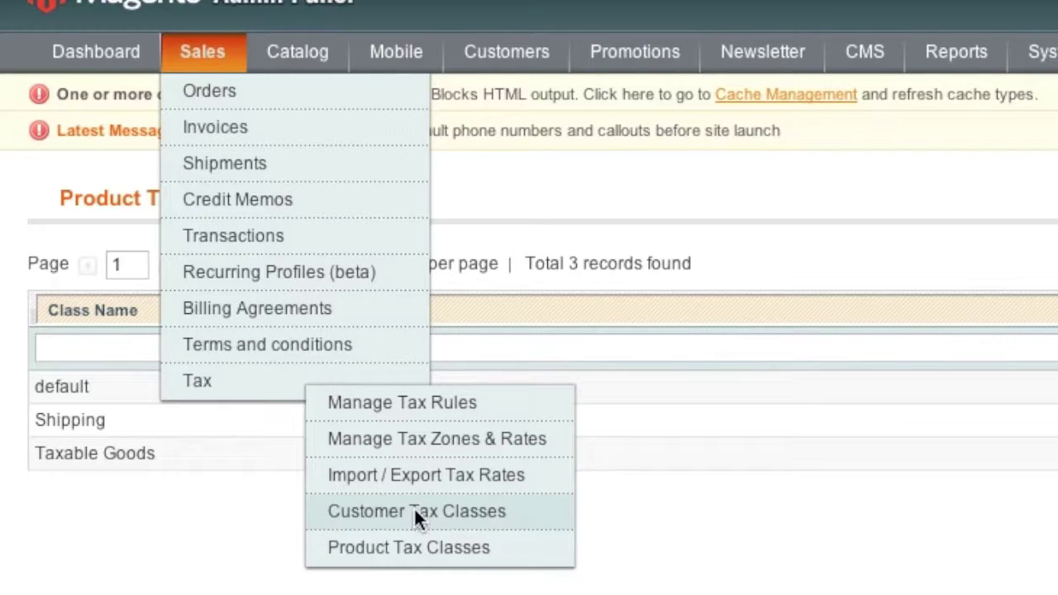
left_click(415, 513)
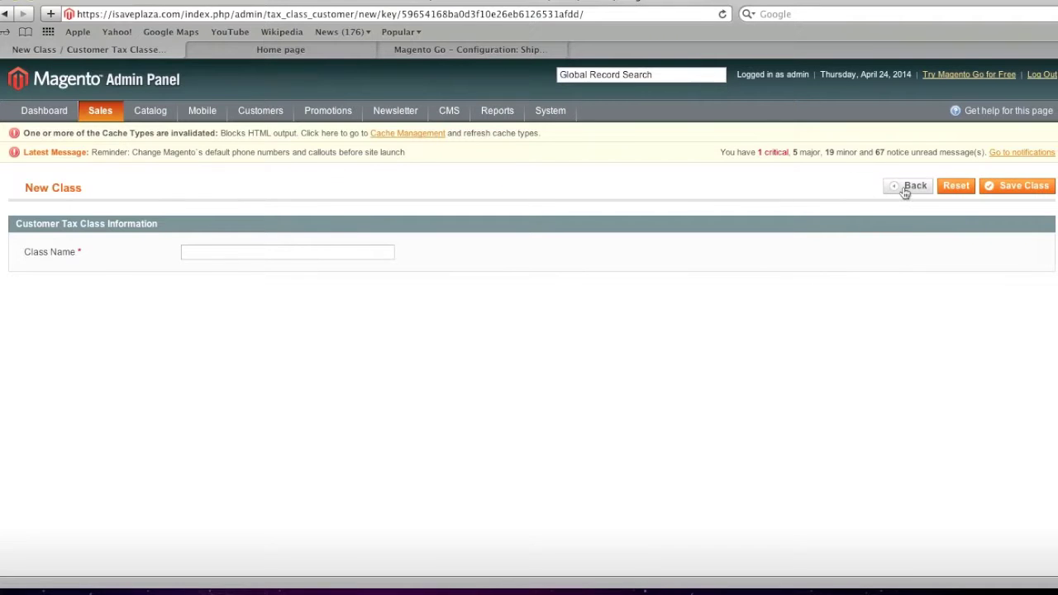
left_click(907, 188)
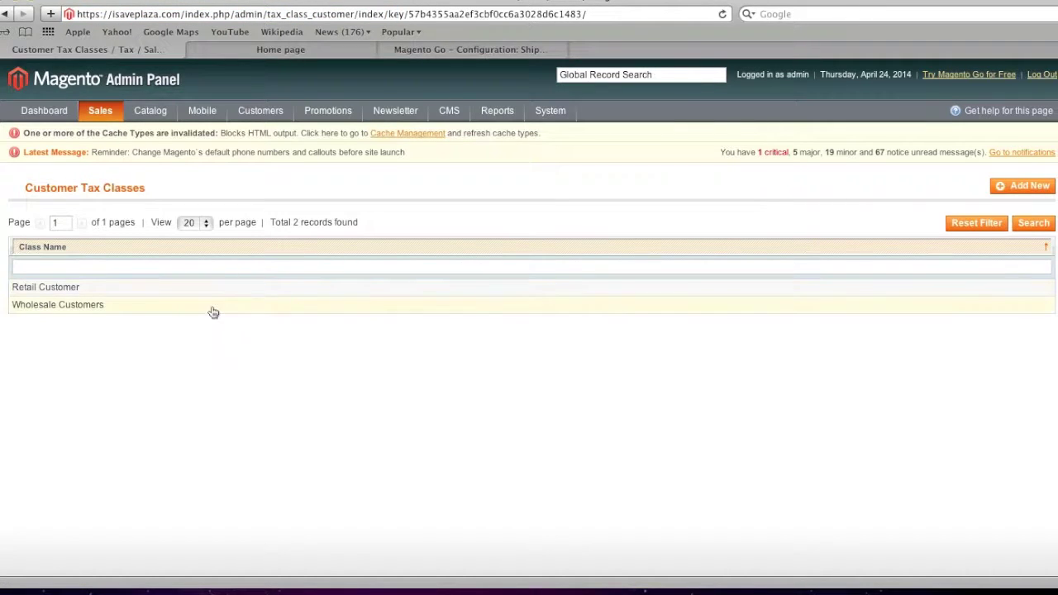
- Start a new tax rate under tax zones and rates and set its state to Florida
mouse_move(102, 112)
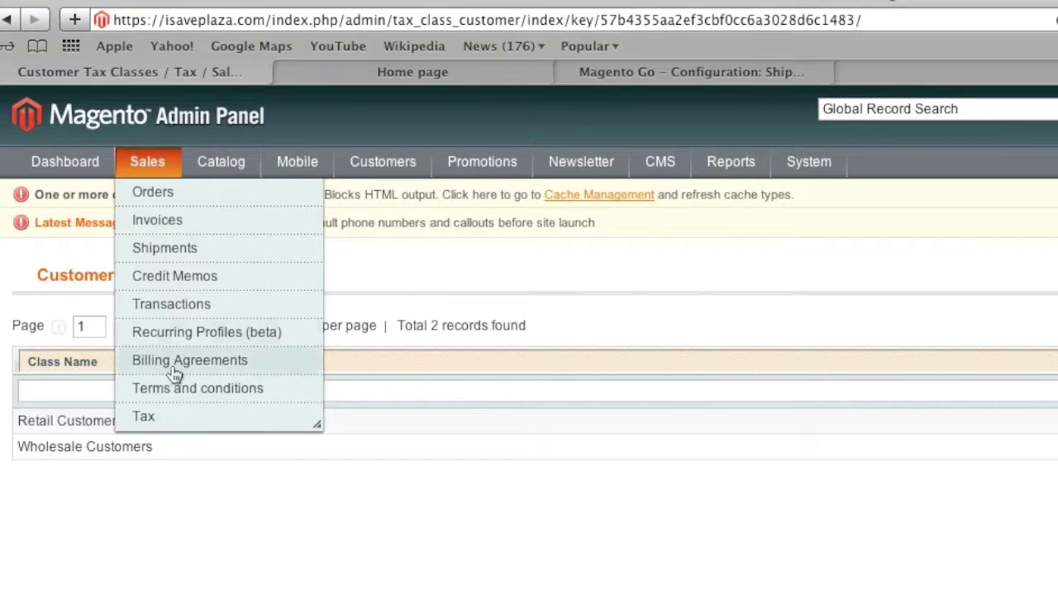
mouse_move(182, 416)
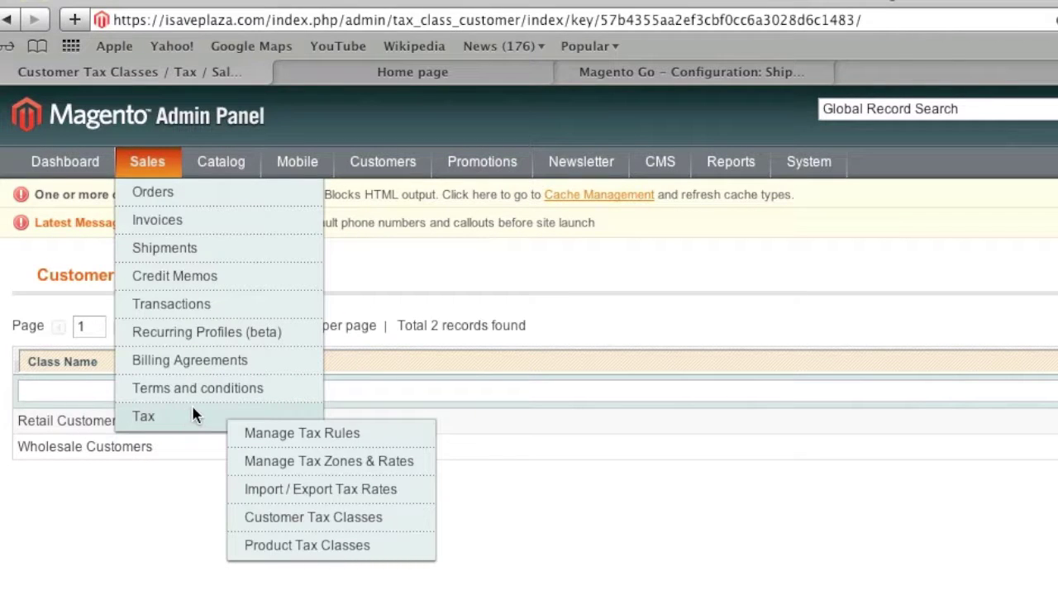
left_click(330, 463)
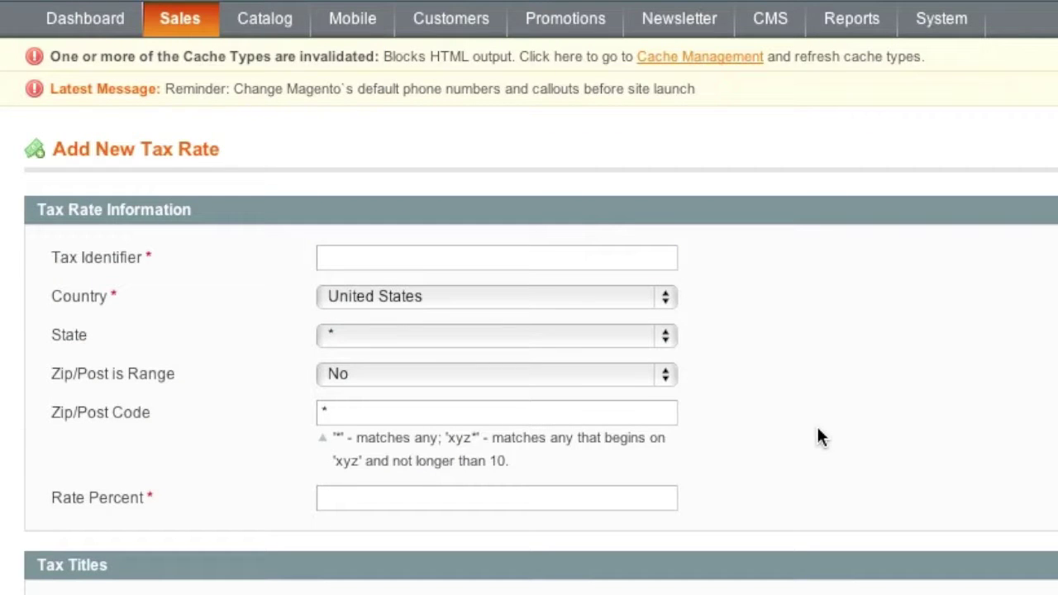
left_click(453, 255)
left_click(481, 336)
scroll(344, 345, "down", 2)
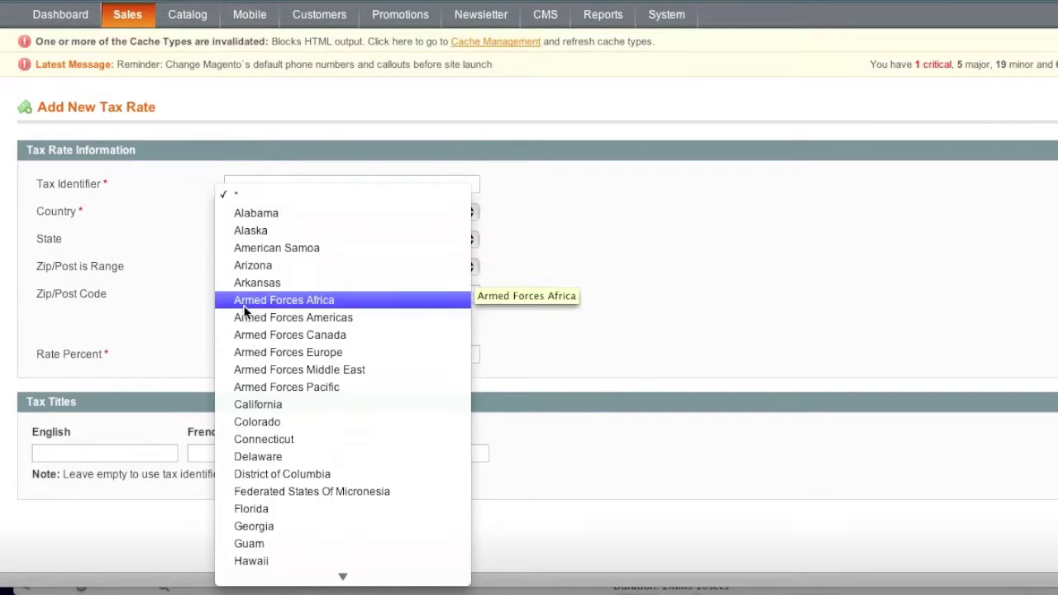
left_click(164, 324)
left_click(285, 356)
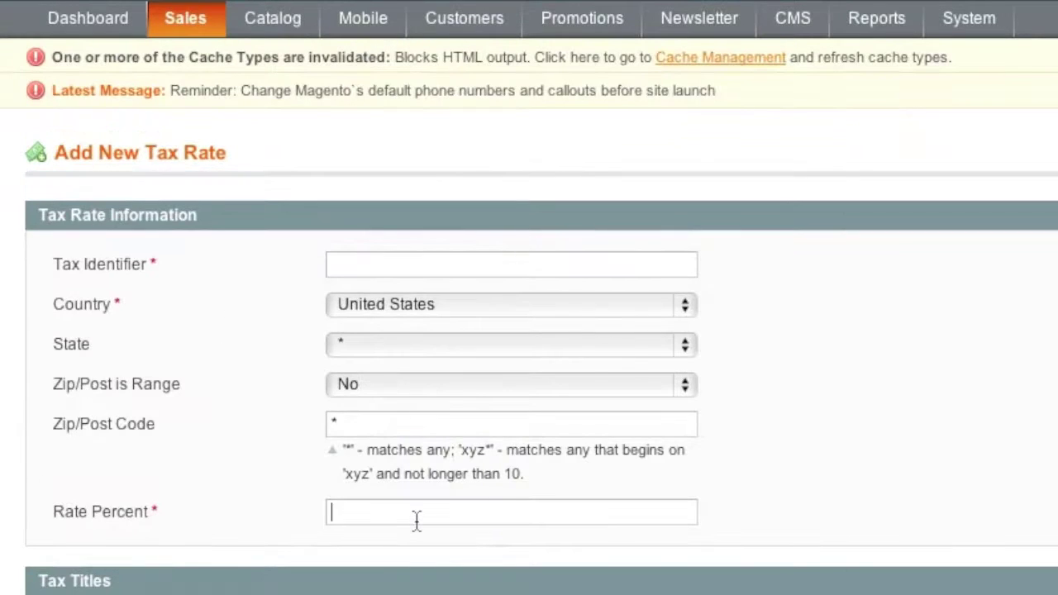
left_click(276, 239)
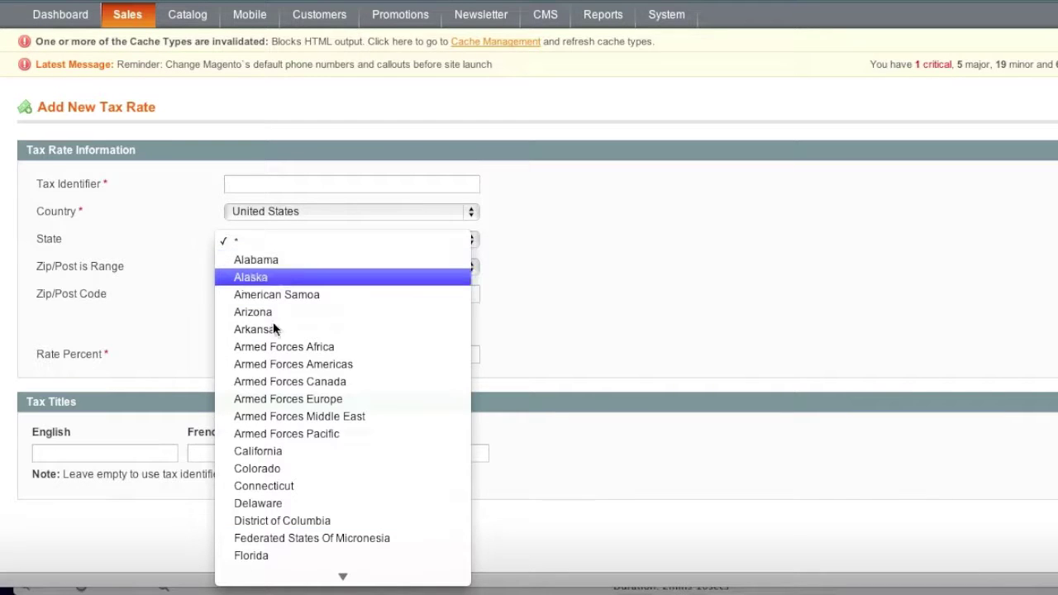
scroll(285, 463, "down", 2)
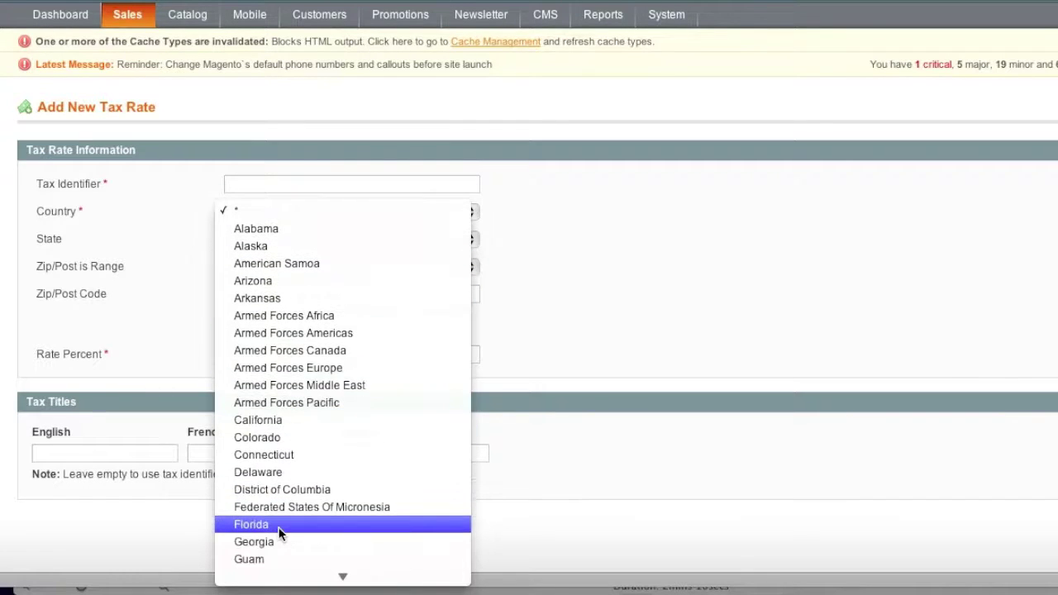
left_click(278, 526)
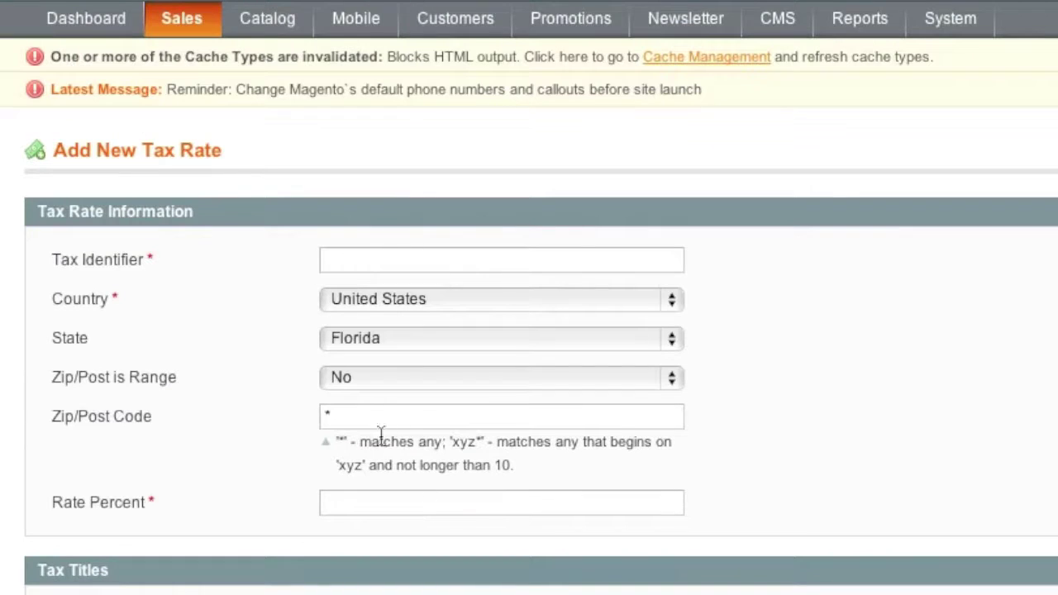
- Set the Florida tax rate's percent to 7 and its tax identifier to fl-retail-7
left_click(353, 505)
type("7")
left_click(450, 259)
type("fl-retail-")
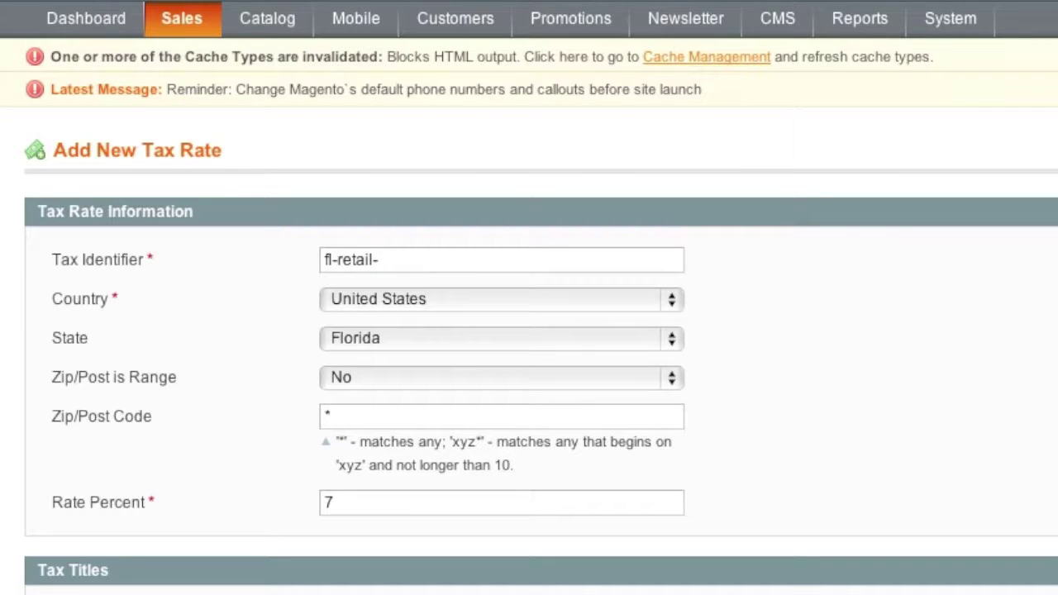
type("7")
- Try a zip/post code range from 33773 to 33779 for the rate, and set the range option back to No
left_click(460, 384)
left_click(455, 407)
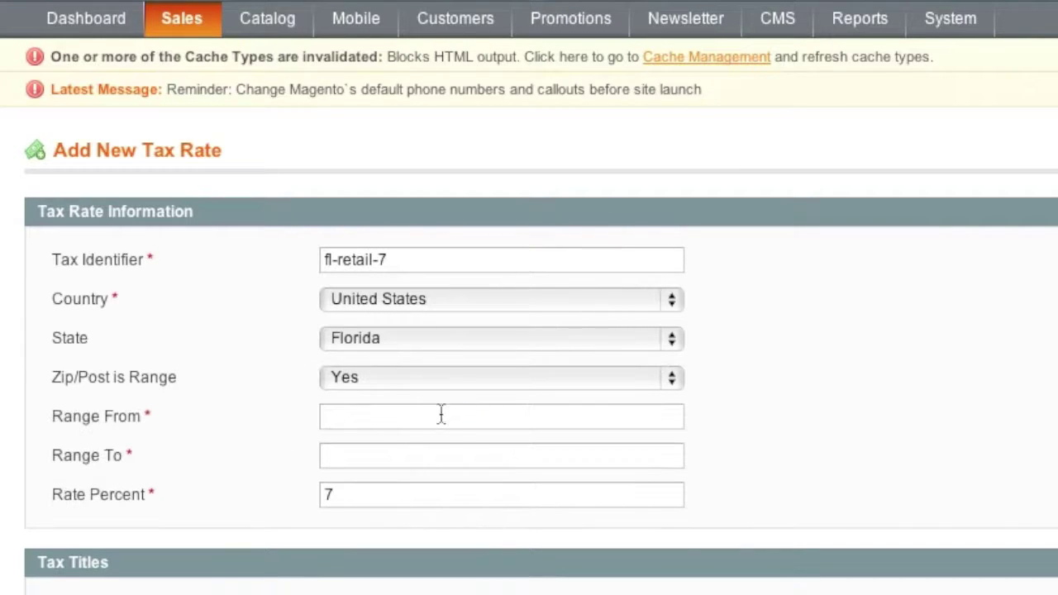
left_click(358, 421)
type("33773")
type("3377")
type("9")
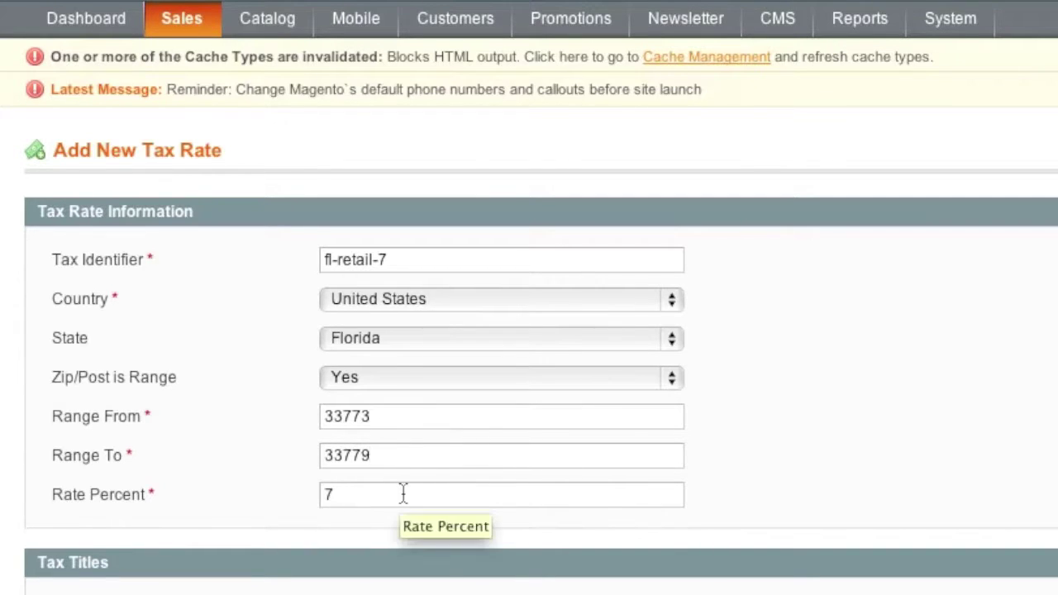
left_click(396, 379)
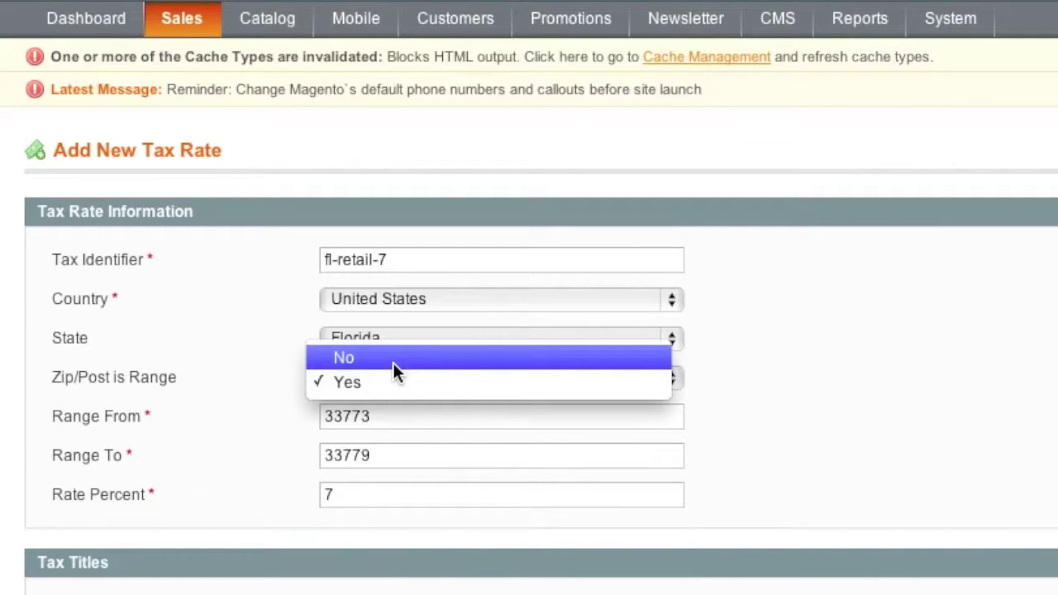
left_click(392, 362)
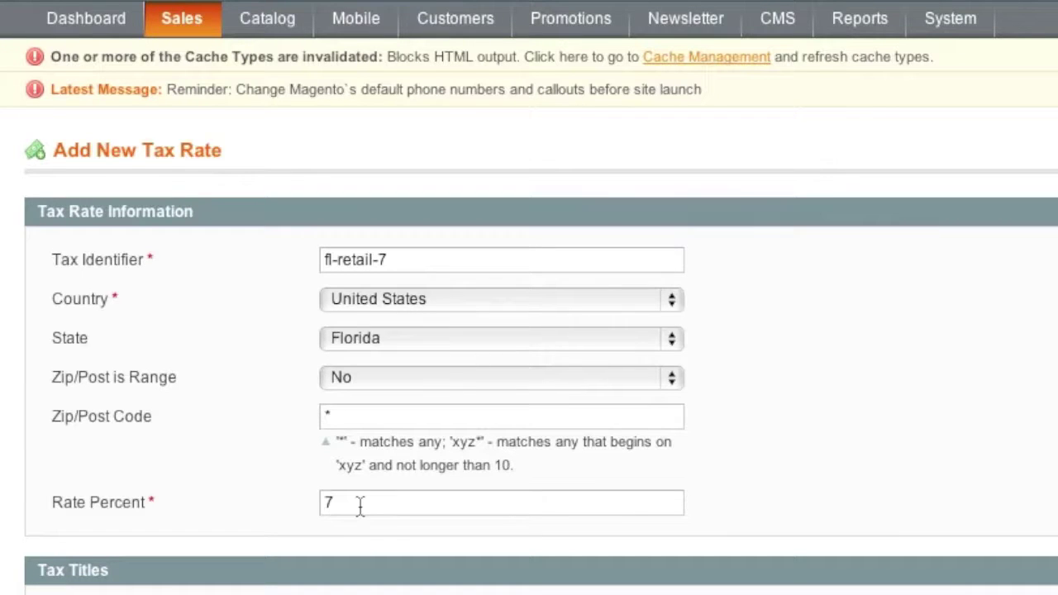
- Try the prefix 3377 before the wildcard in the zip/post code, and remove the prefix again
left_click(419, 341)
left_click(419, 344)
left_click(348, 415)
left_click_drag(339, 416, 325, 415)
type("3377")
key("Left")
key("BackSpace")
key("BackSpace")
key("BackSpace")
key("BackSpace")
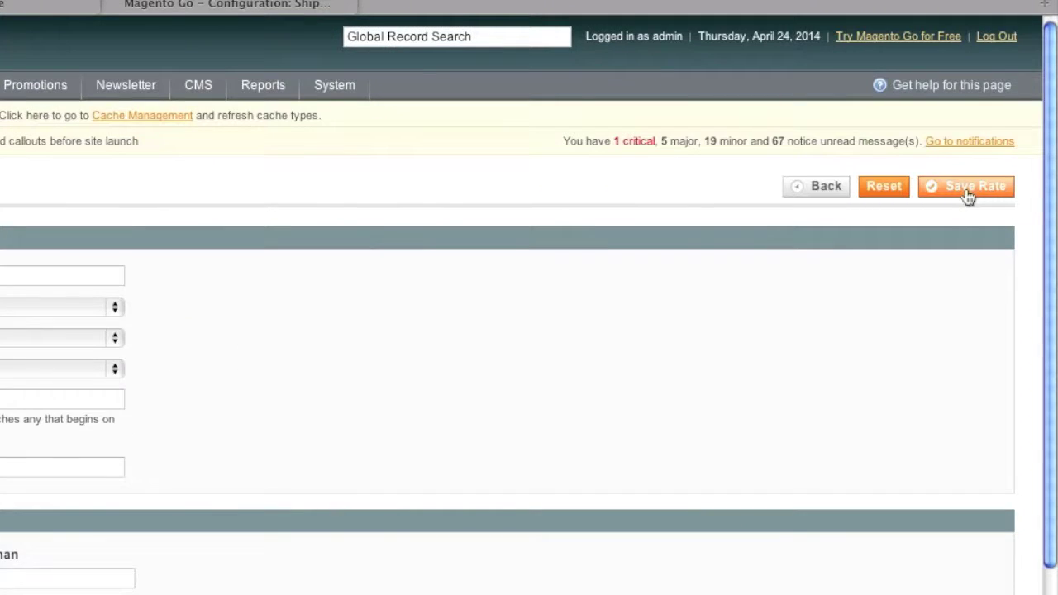
- Save the Florida retail rate and start a new tax rate with the identifier fl-wholesale and the state Florida
left_click(968, 192)
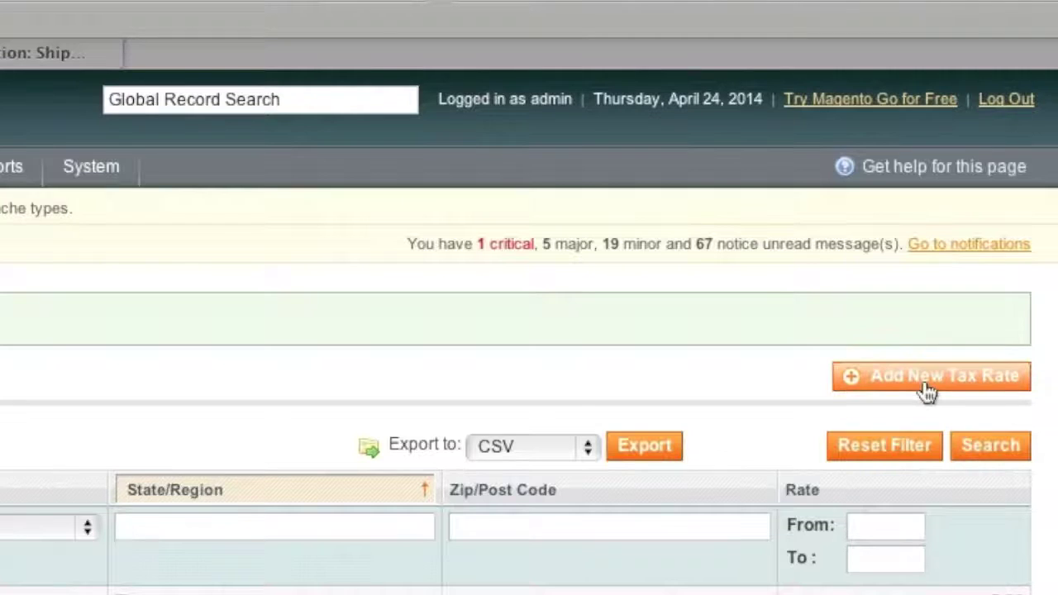
left_click(926, 385)
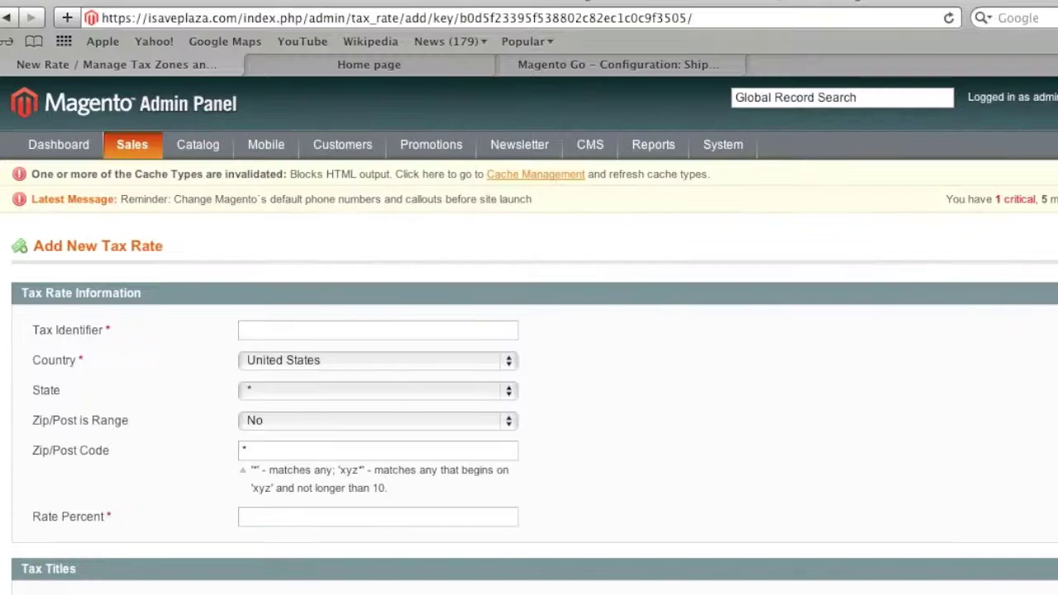
left_click(302, 326)
type("fl-wholesale")
left_click(316, 390)
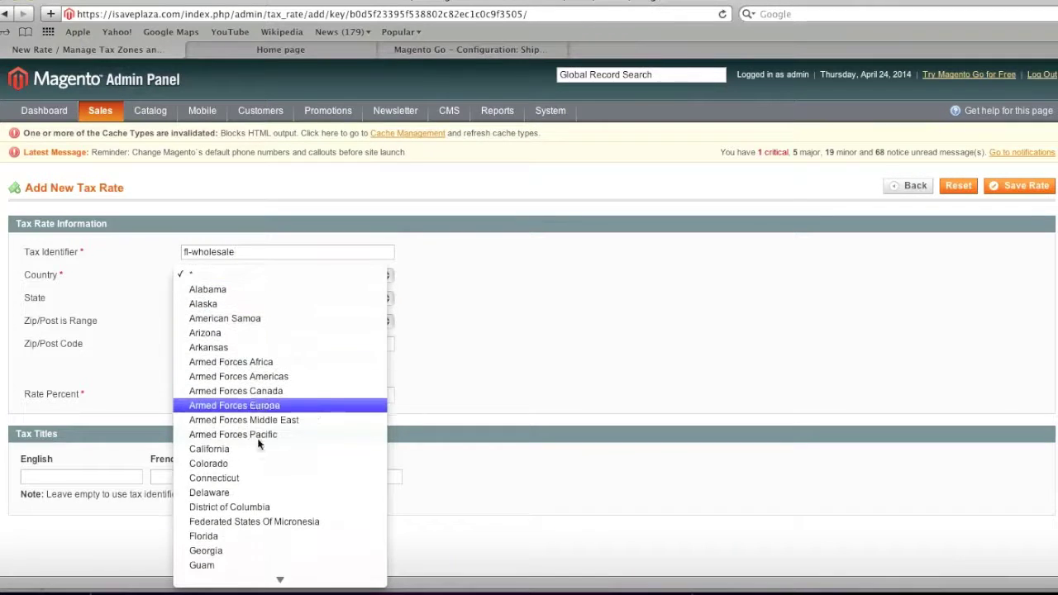
left_click(241, 537)
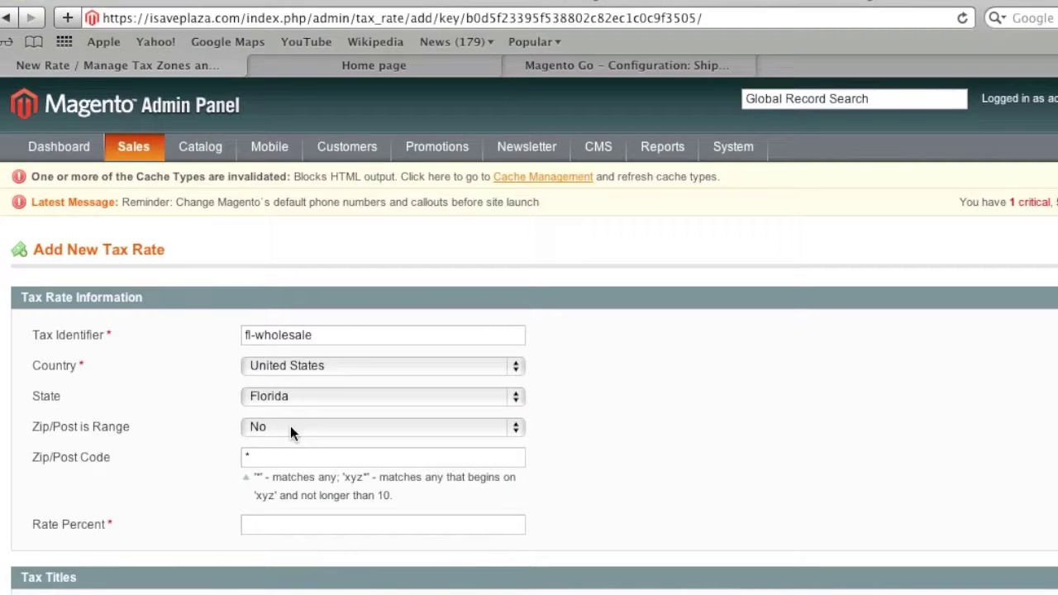
- Set the Florida wholesale rate's percent to 0 and save the tax rate
left_click(250, 457)
type("0")
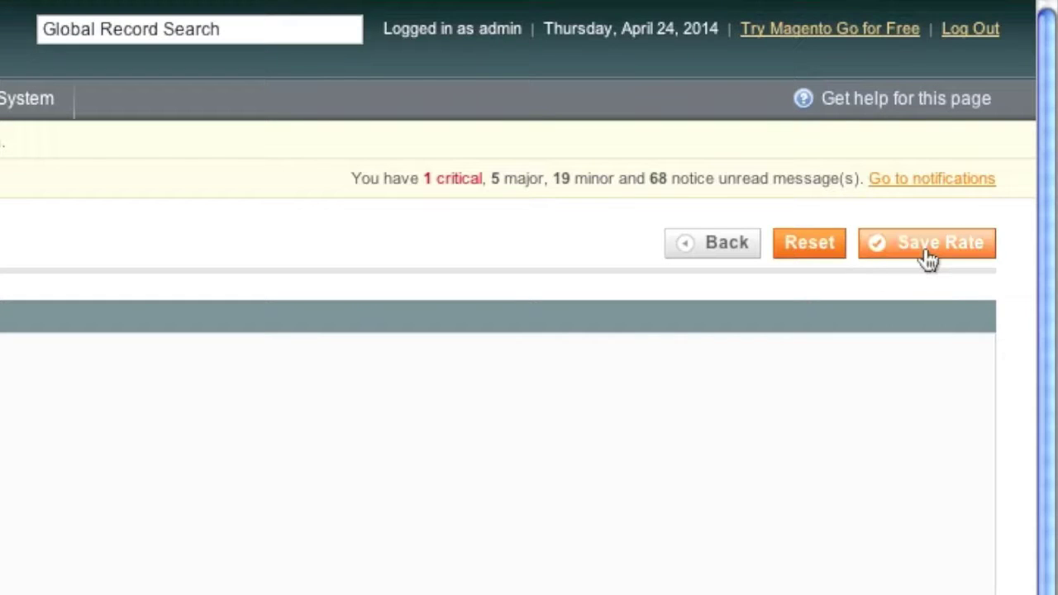
left_click(927, 250)
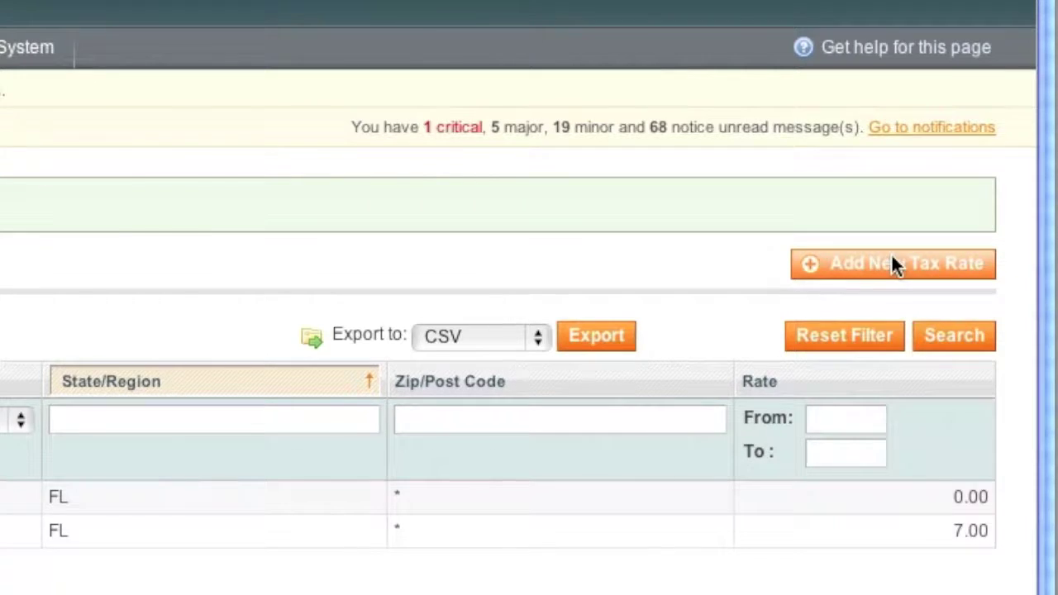
- Start another new tax rate and set its tax identifier to ny-retail-8.25
left_click(893, 262)
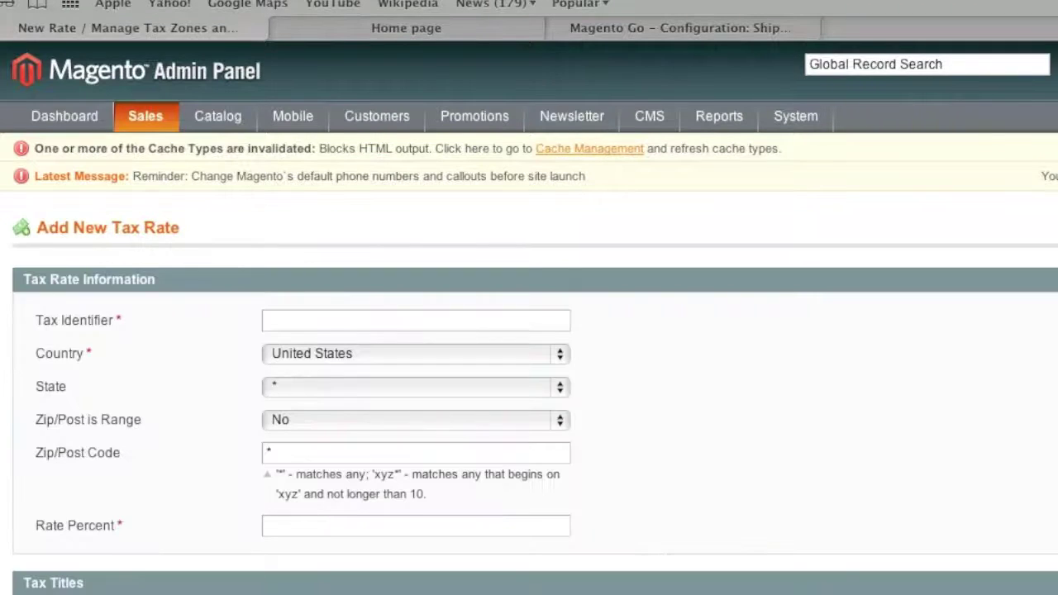
left_click(412, 323)
type("ny")
type("-")
type("retail")
type("l")
type("-")
type("8.2")
type("5")
- Set the new retail rate's percent to 8.25 and its state to New York
left_click_drag(347, 320, 321, 326)
key("ctrl+c")
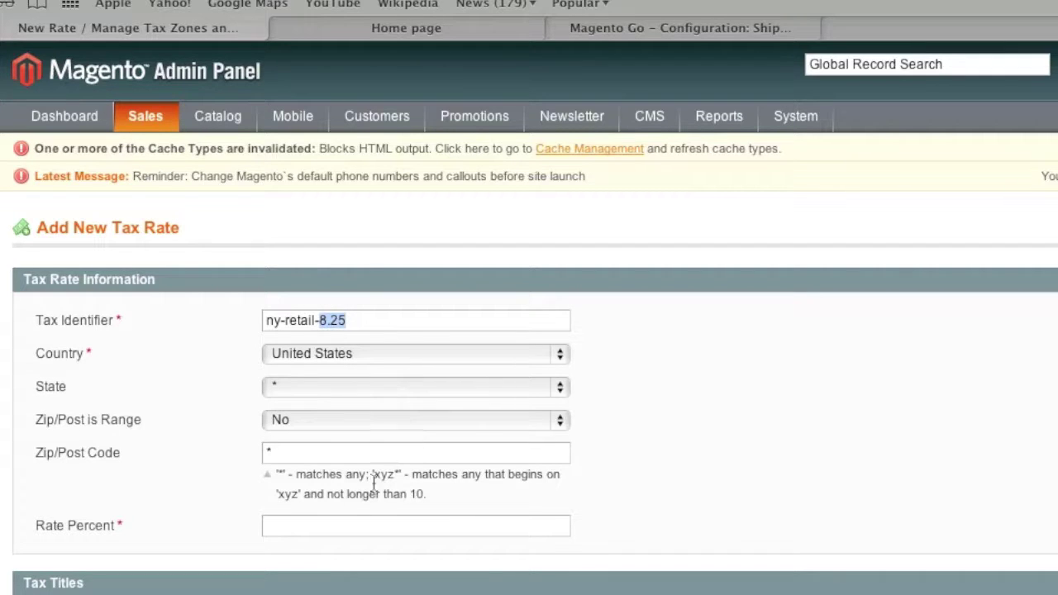
left_click(310, 527)
key("ctrl+v")
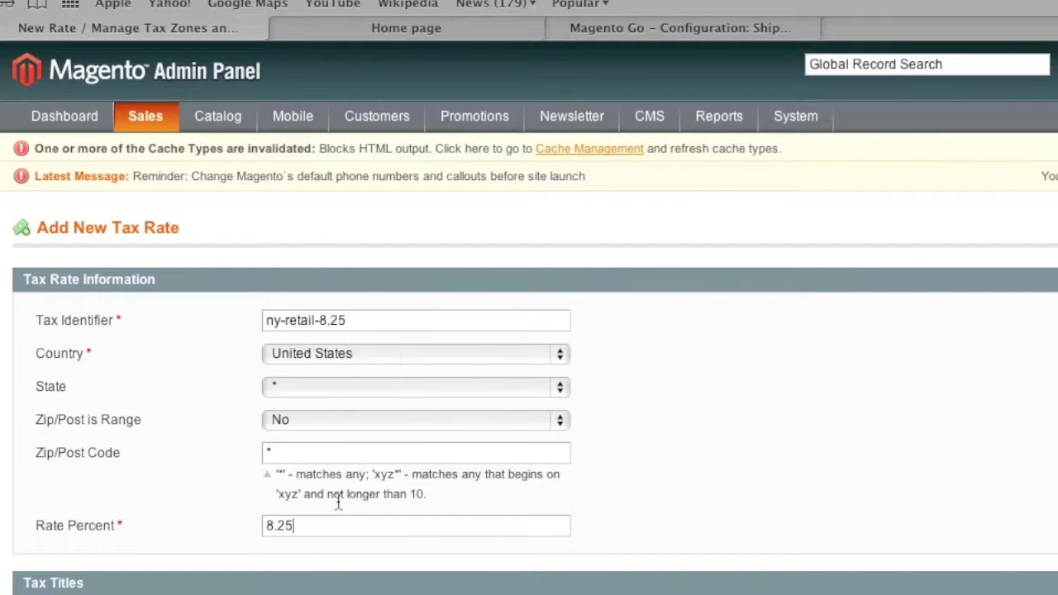
left_click(330, 389)
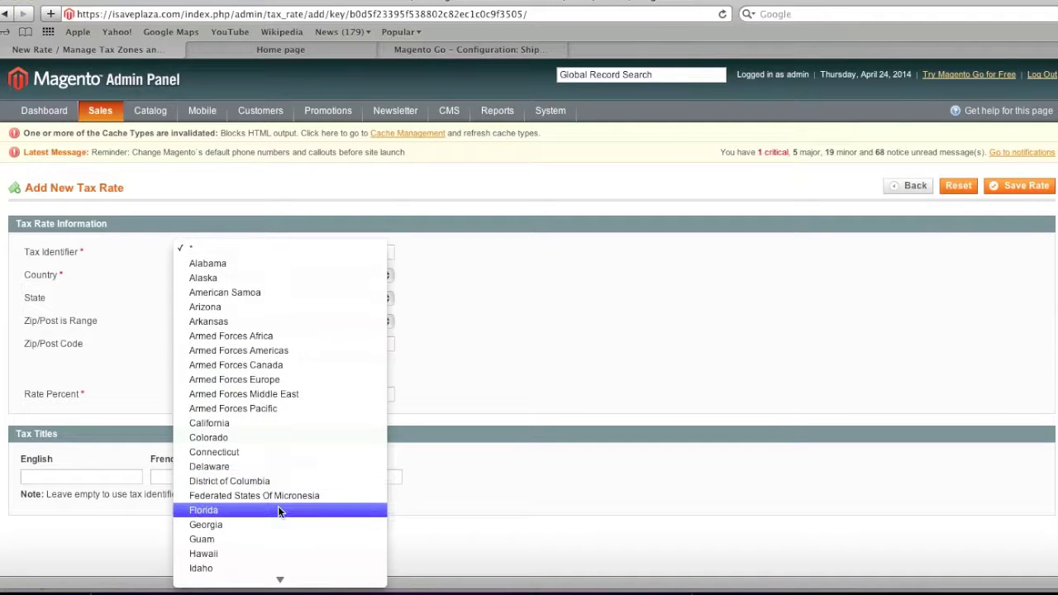
scroll(278, 508, "down", 10)
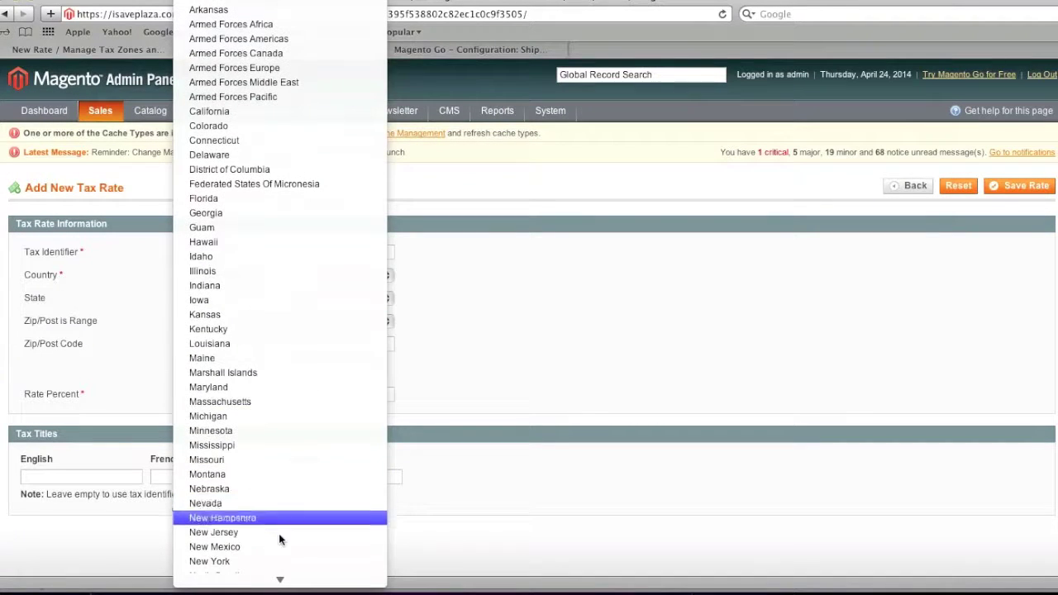
left_click(286, 560)
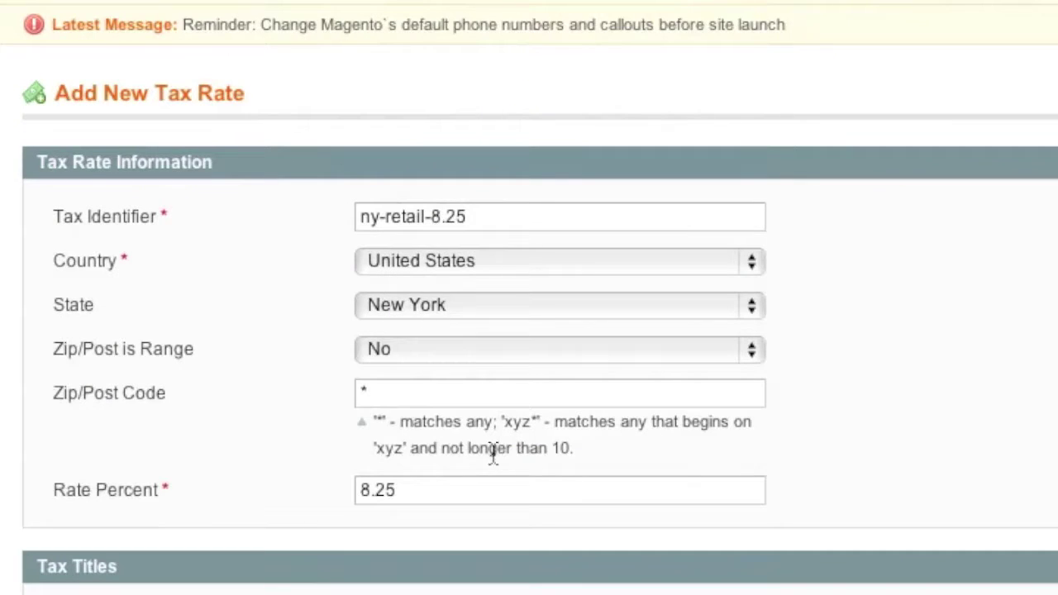
left_click_drag(389, 392, 359, 393)
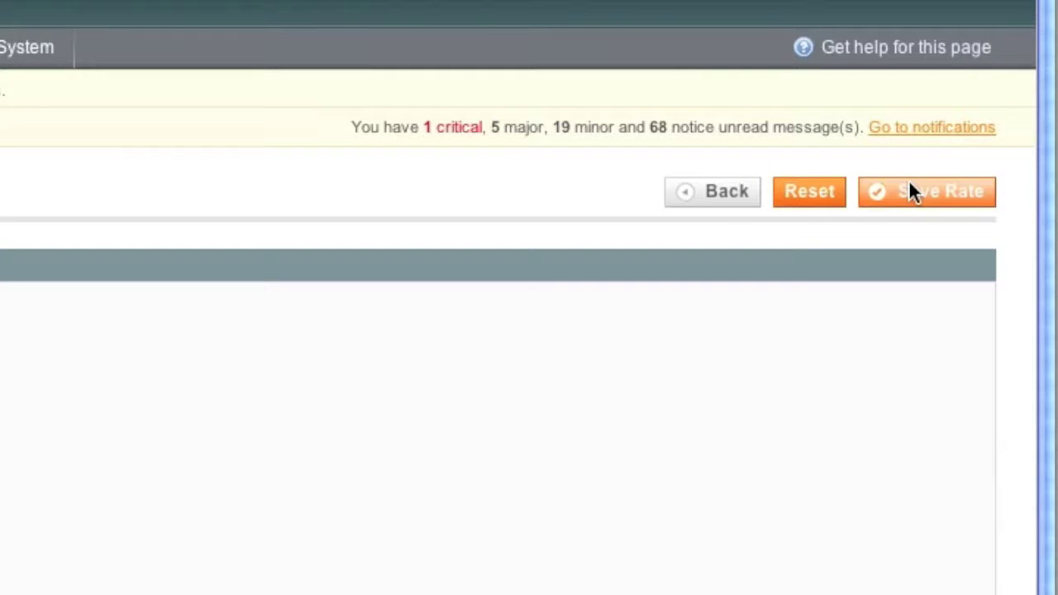
- Save the New York retail rate and start a new tax rate for the United Kingdom with the identifier uk-tax
left_click(909, 187)
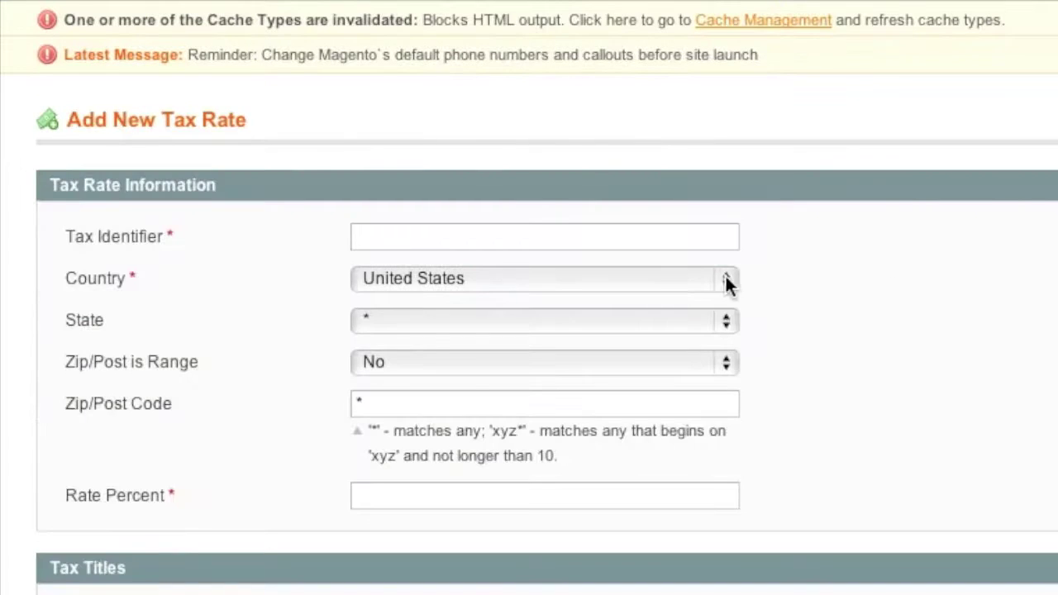
left_click(724, 282)
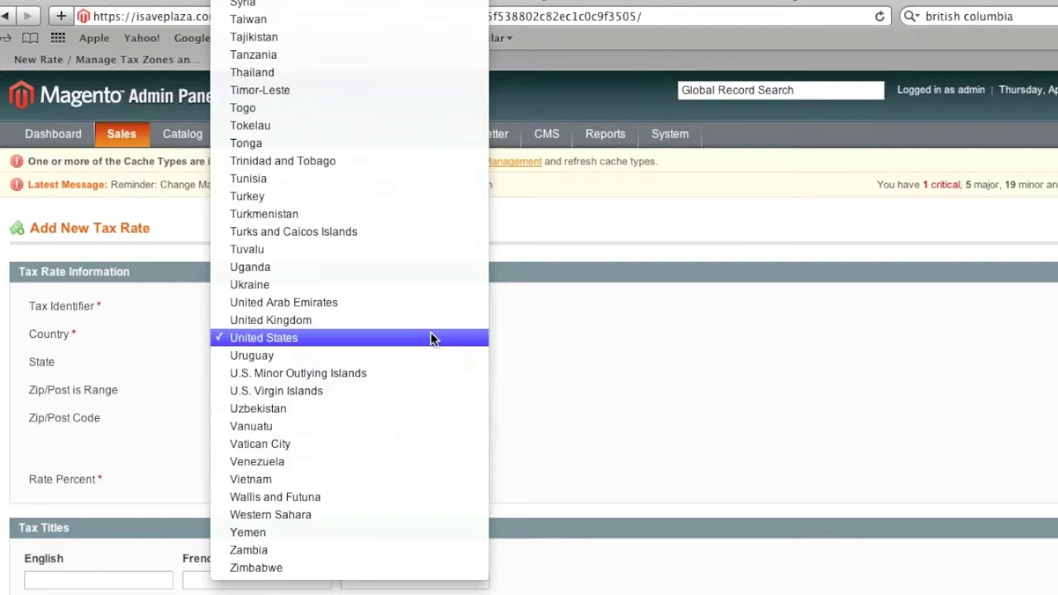
left_click(426, 318)
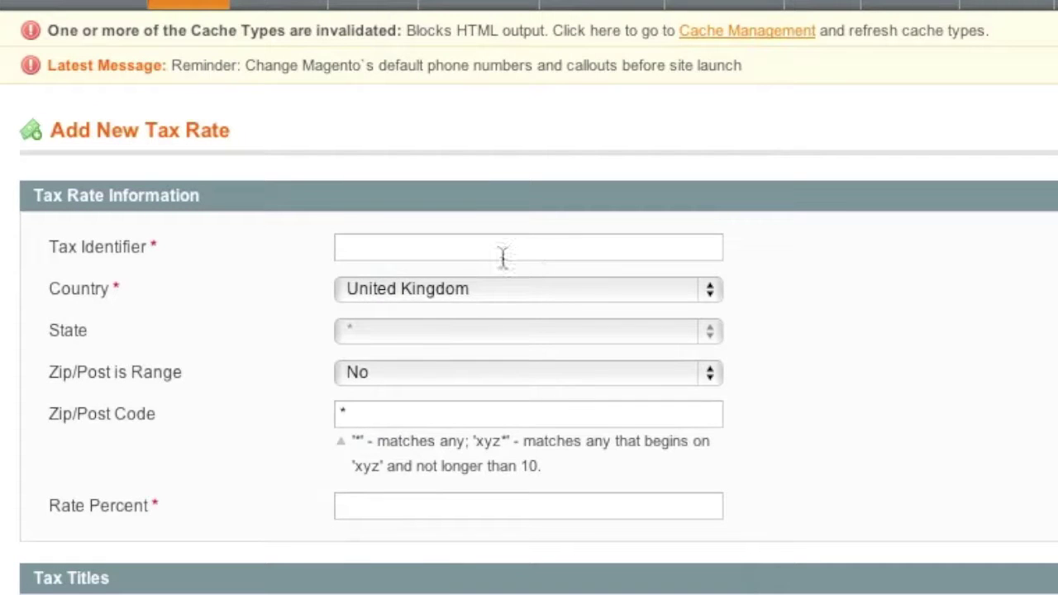
left_click(502, 258)
type("uk-tax")
- Try limiting the UK rate to post codes starting with SWA, and restore the post code to the * wildcard
left_click(380, 414)
double_click(341, 415)
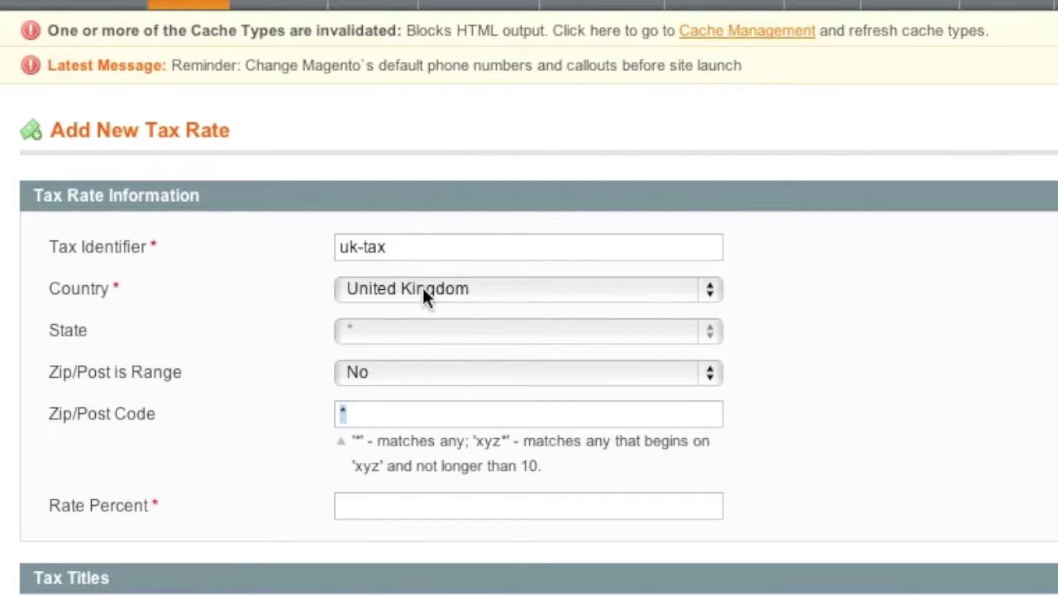
left_click(391, 413)
type("SWA")
left_click_drag(378, 415, 341, 415)
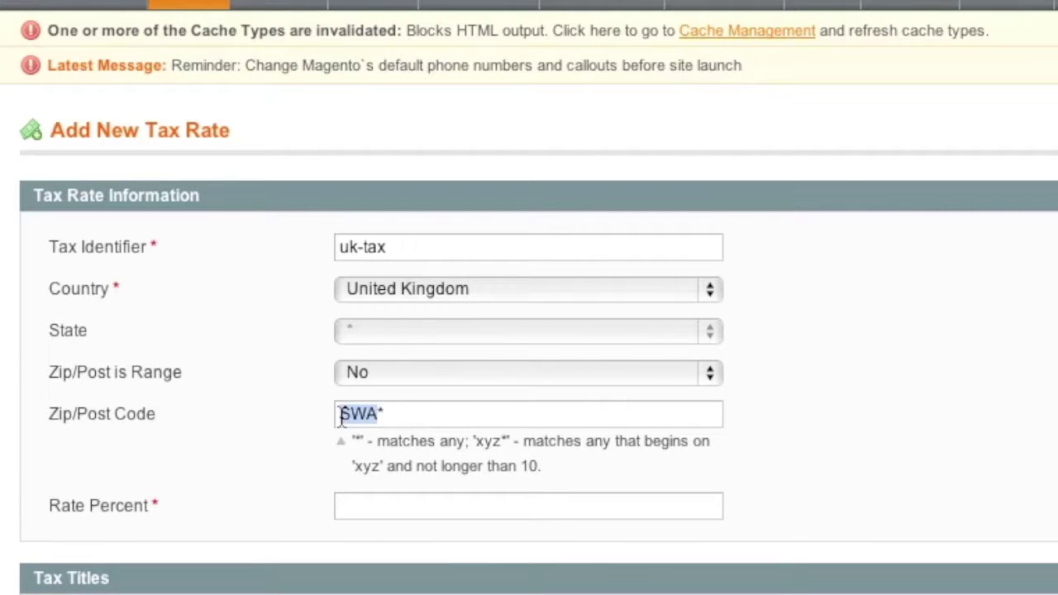
left_click(364, 412)
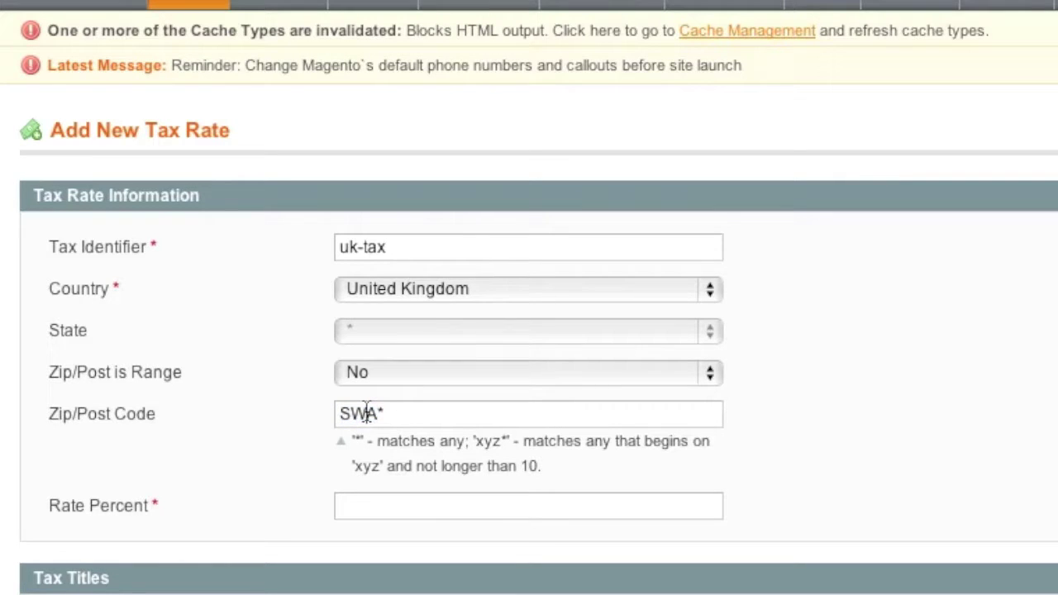
key("BackSpace")
type("A")
left_click(373, 507)
left_click_drag(369, 414, 349, 415)
type("W")
double_click(370, 415)
key("BackSpace")
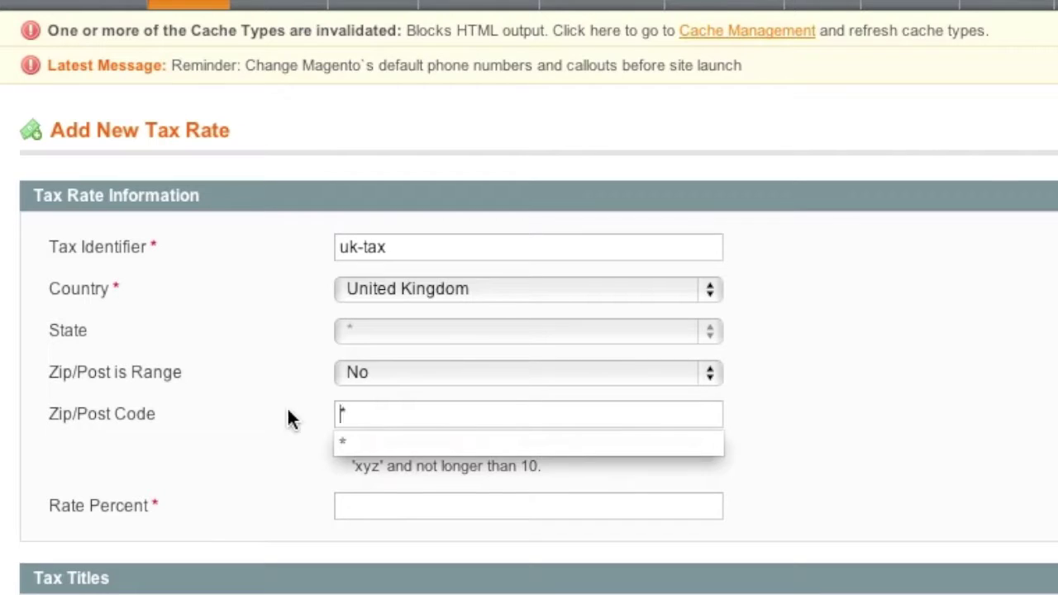
key("Escape")
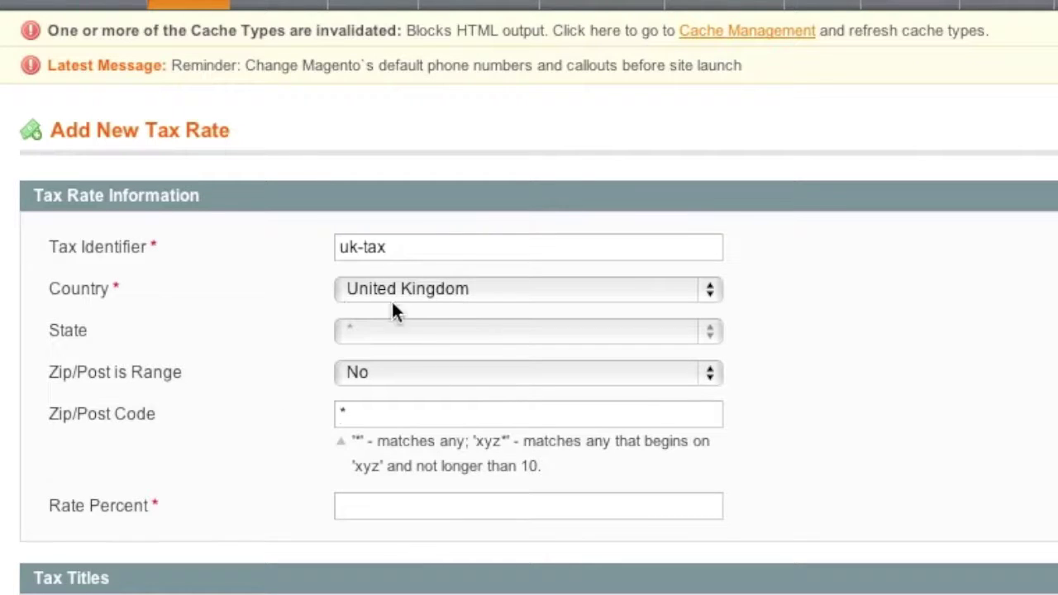
- Set the UK rate's percent to 20 and save the tax rate
left_click(390, 507)
type("20")
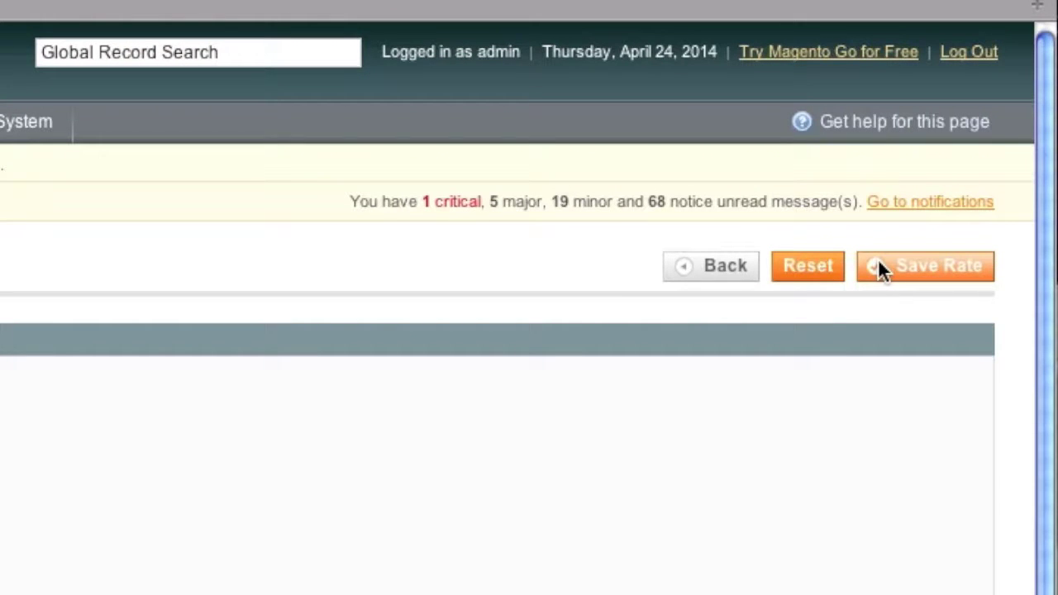
left_click(878, 266)
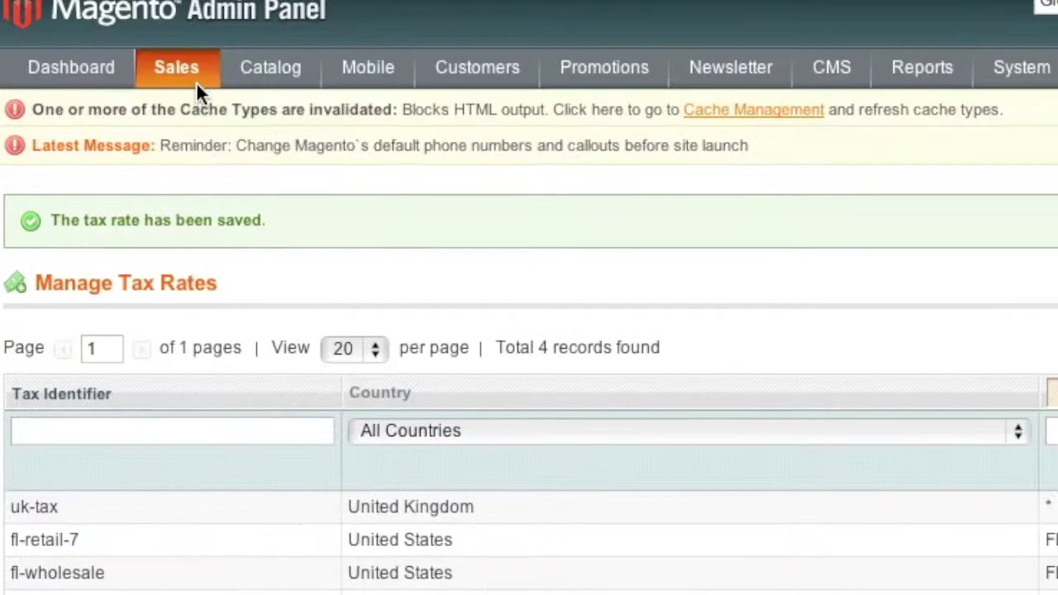
- Go to the tax rules management page and start a new tax rule named retail-tax-rule
mouse_move(230, 0)
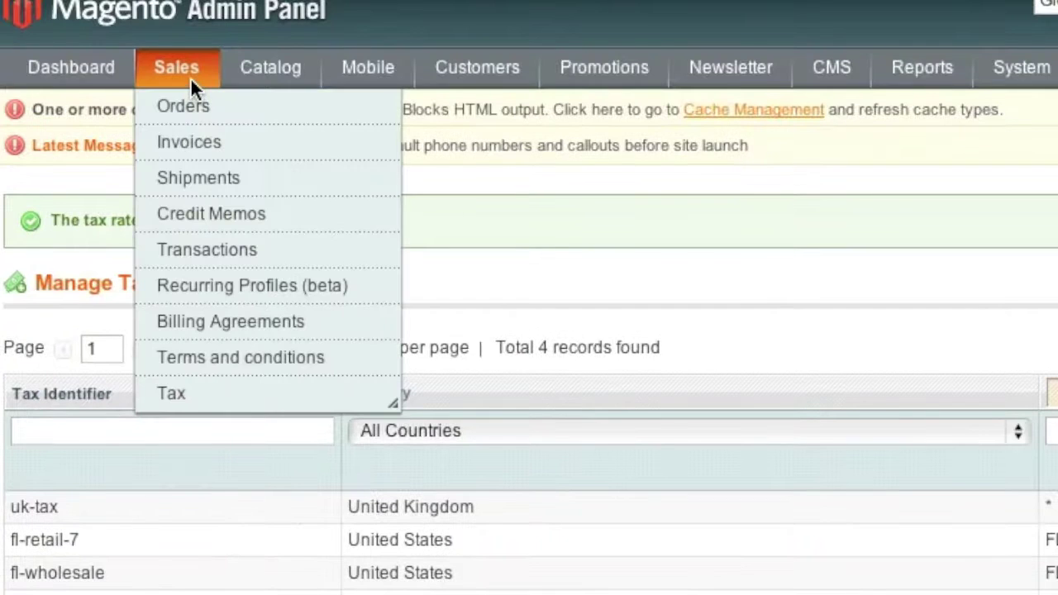
mouse_move(238, 279)
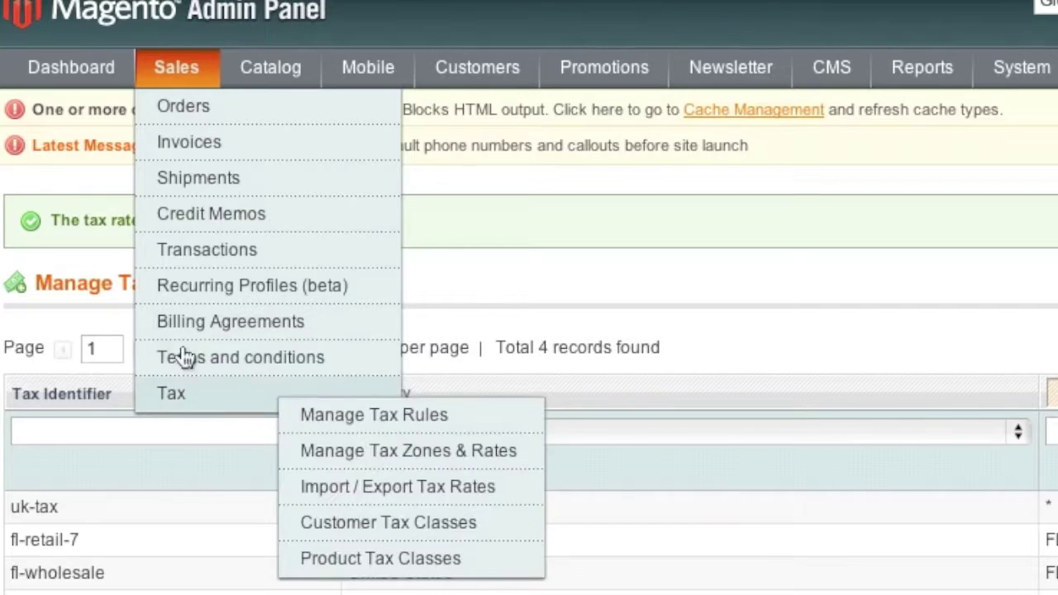
left_click(346, 421)
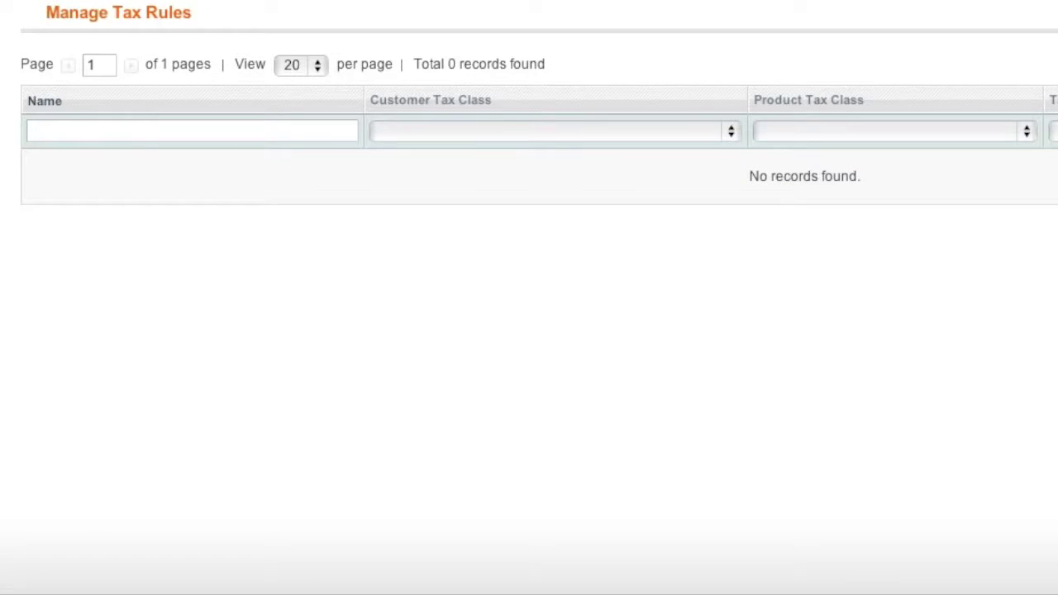
left_click(445, 109)
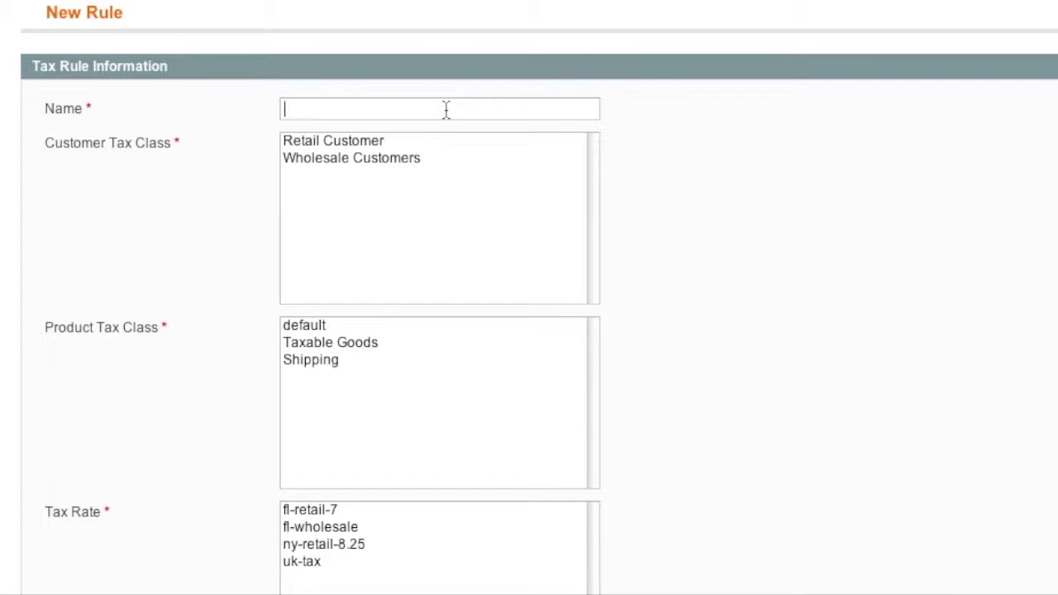
type("retail-tax-rule")
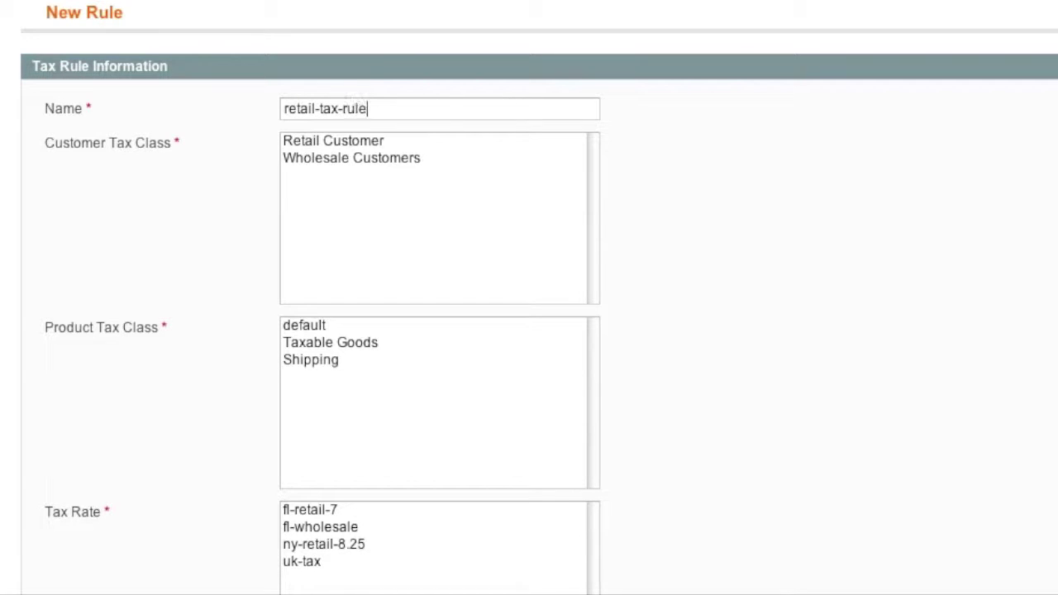
- Assign the Retail Customer tax class and the Taxable Goods product tax class to the retail rule
scroll(447, 122, "down", 1)
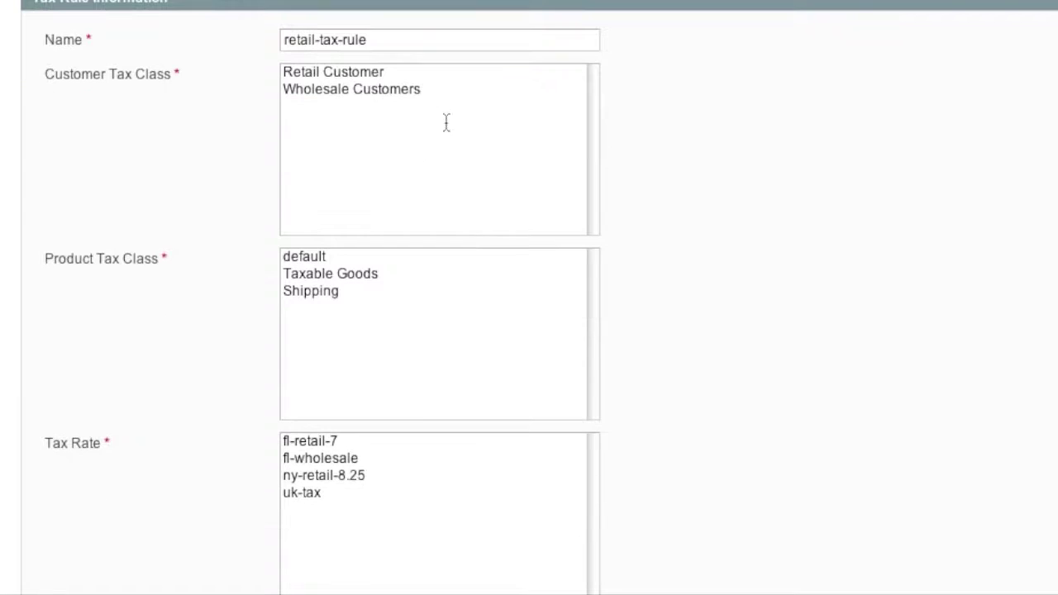
left_click(369, 73)
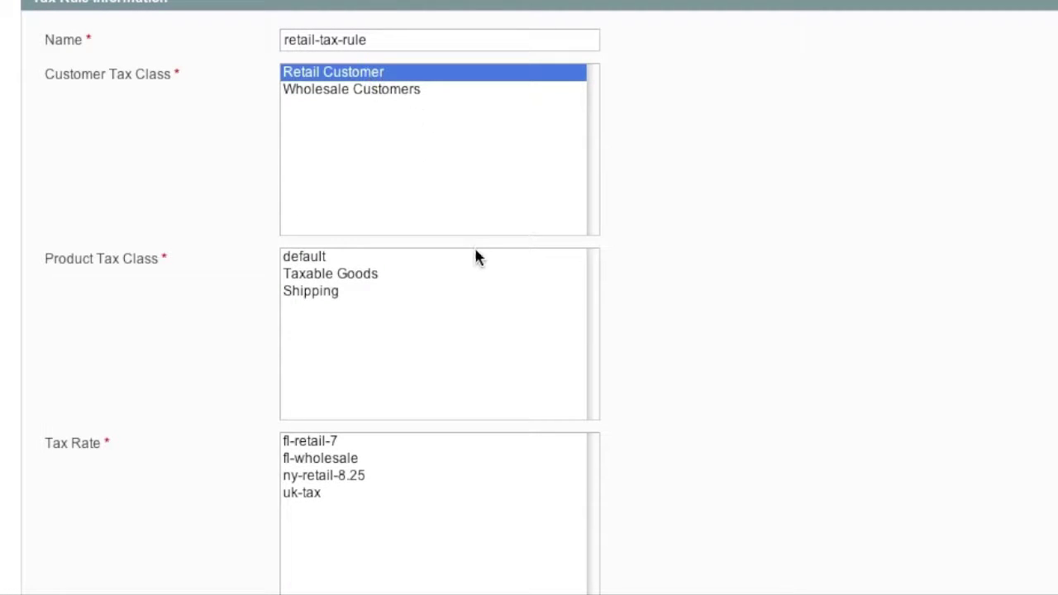
left_click(341, 281)
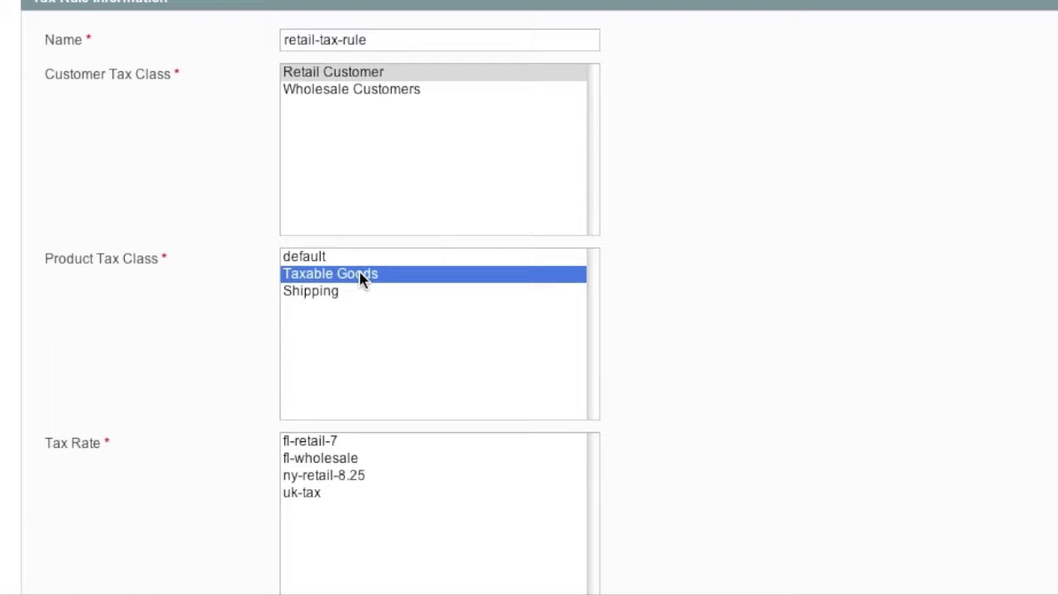
- Apply the rates fl-retail-7, ny-retail-8.25 and uk-tax to the retail rule and save it
scroll(403, 370, "down", 2)
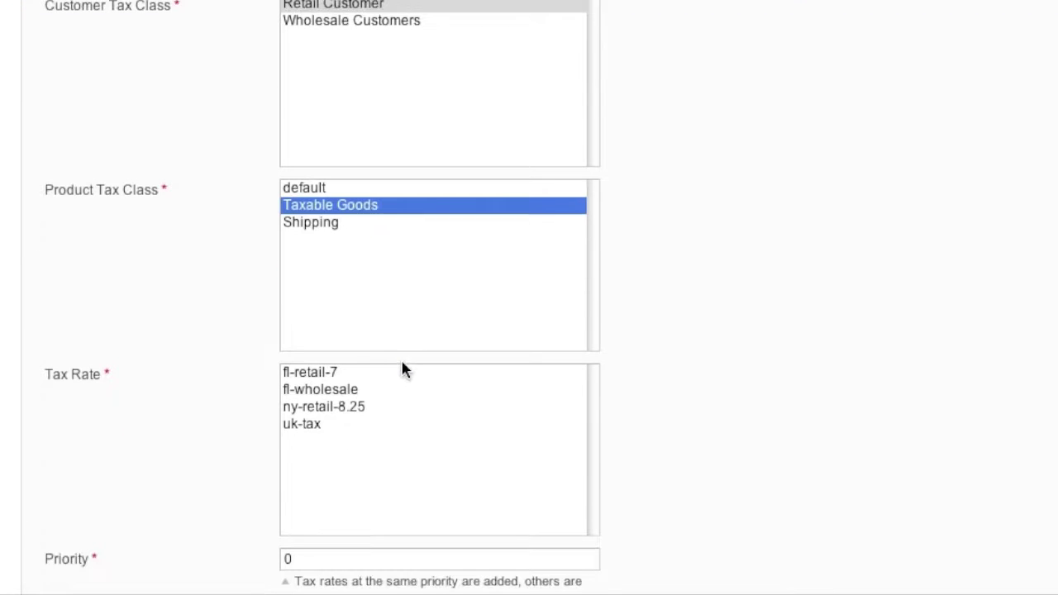
left_click(354, 373)
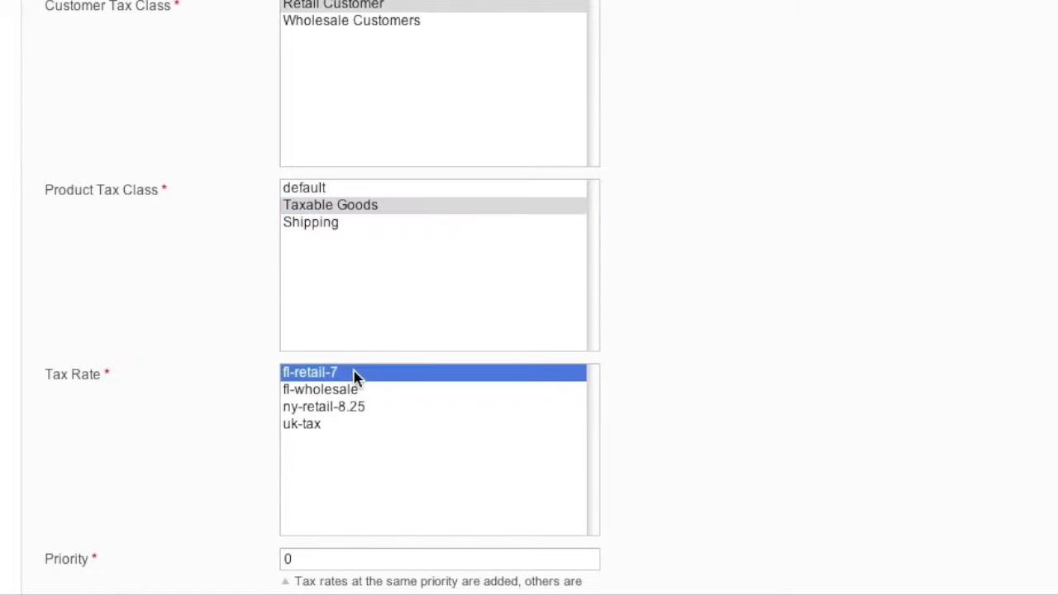
left_click(346, 406)
left_click(342, 373, "ctrl")
left_click(333, 424, "ctrl")
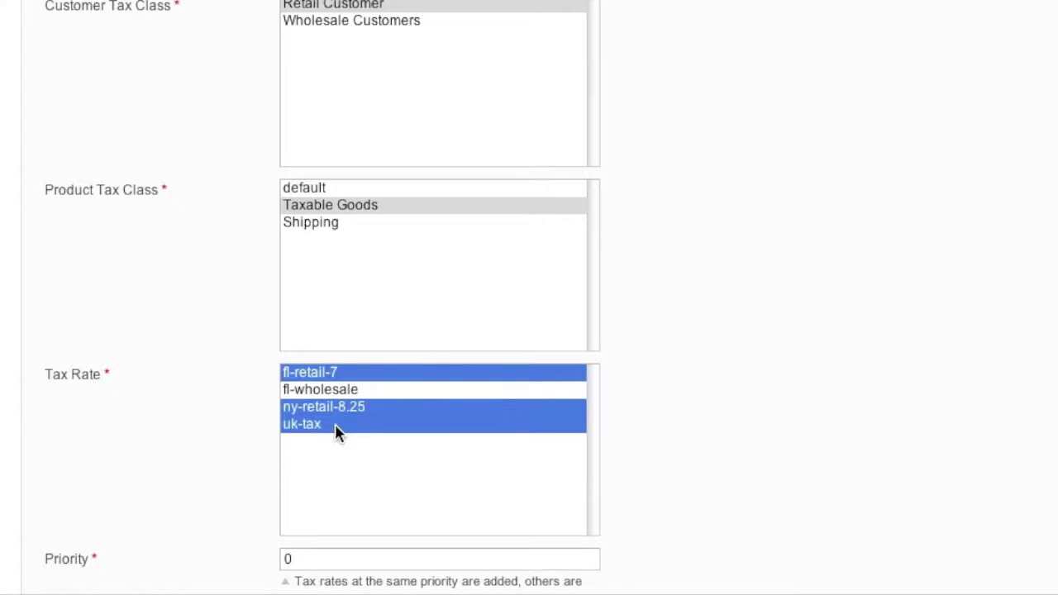
scroll(652, 411, "down", 4)
scroll(653, 413, "up", 5)
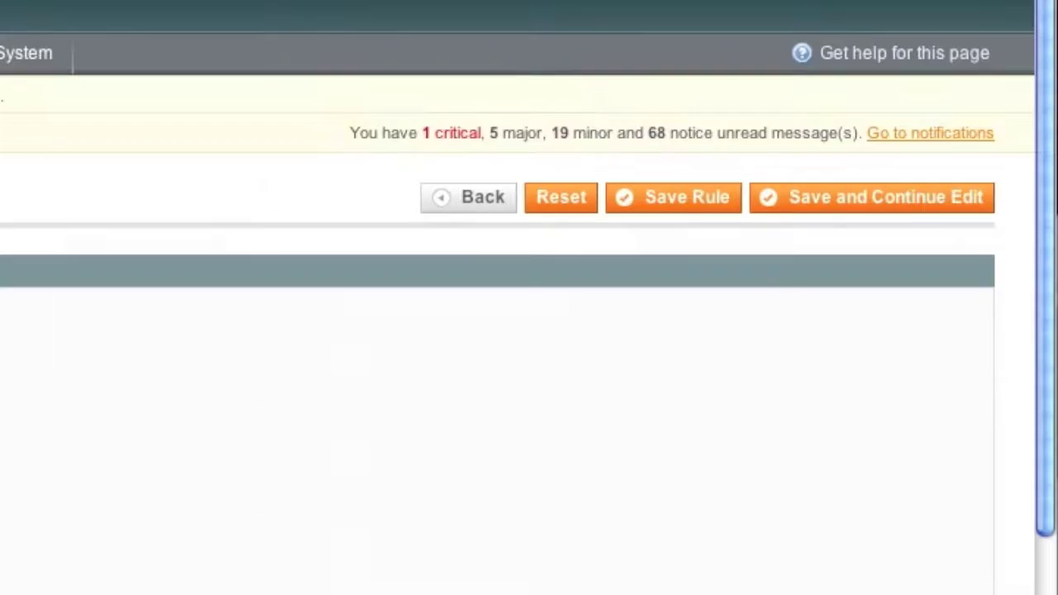
left_click(687, 210)
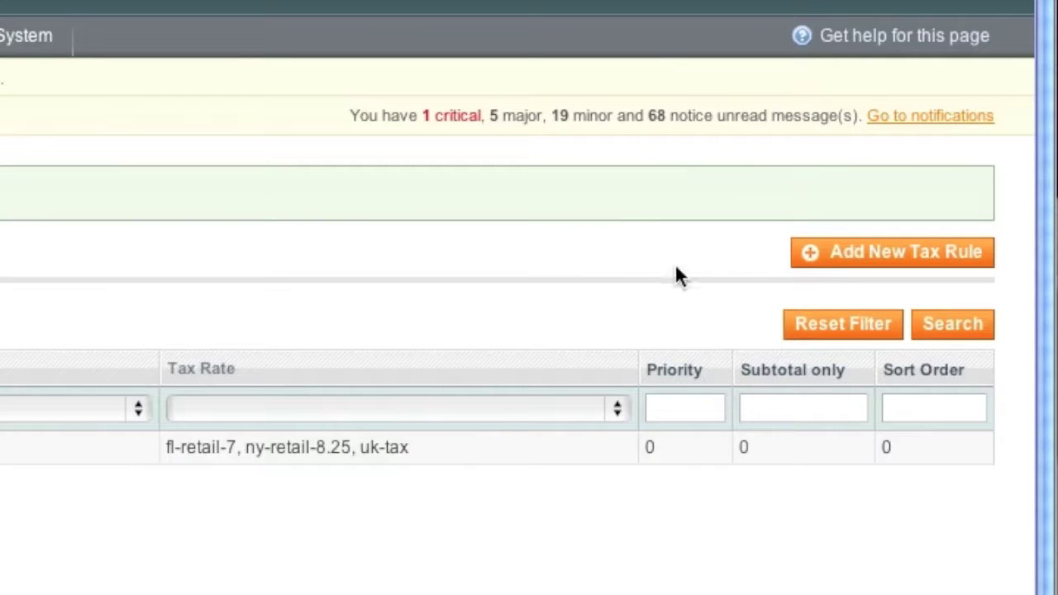
- Start a new tax rule named wholesale-tax-rule with the customer class Wholesale Customers and product class Taxable Goods
left_click(839, 258)
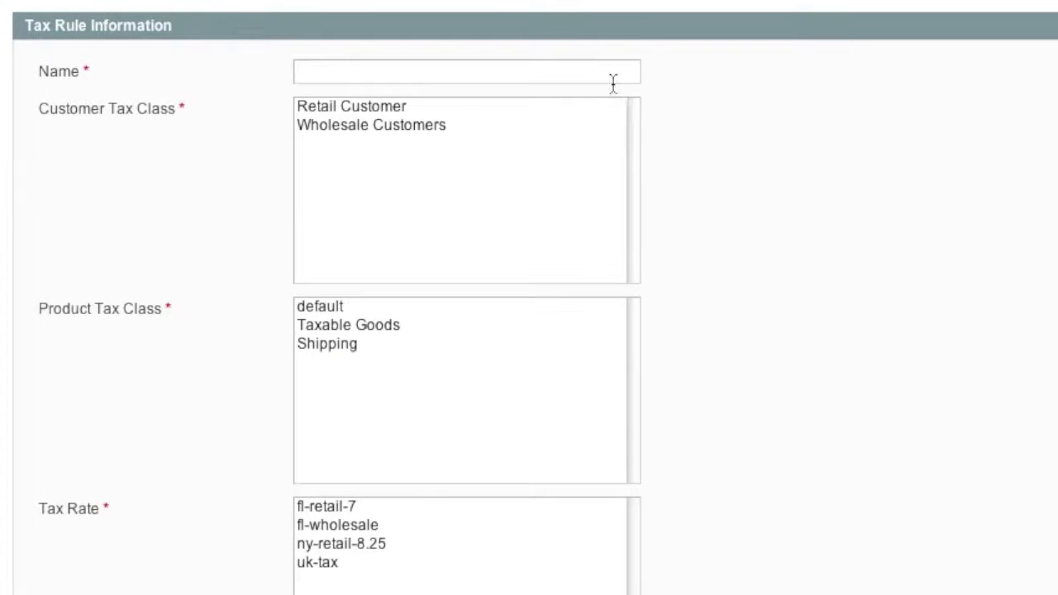
left_click(615, 82)
type("wholesale-tax-rule")
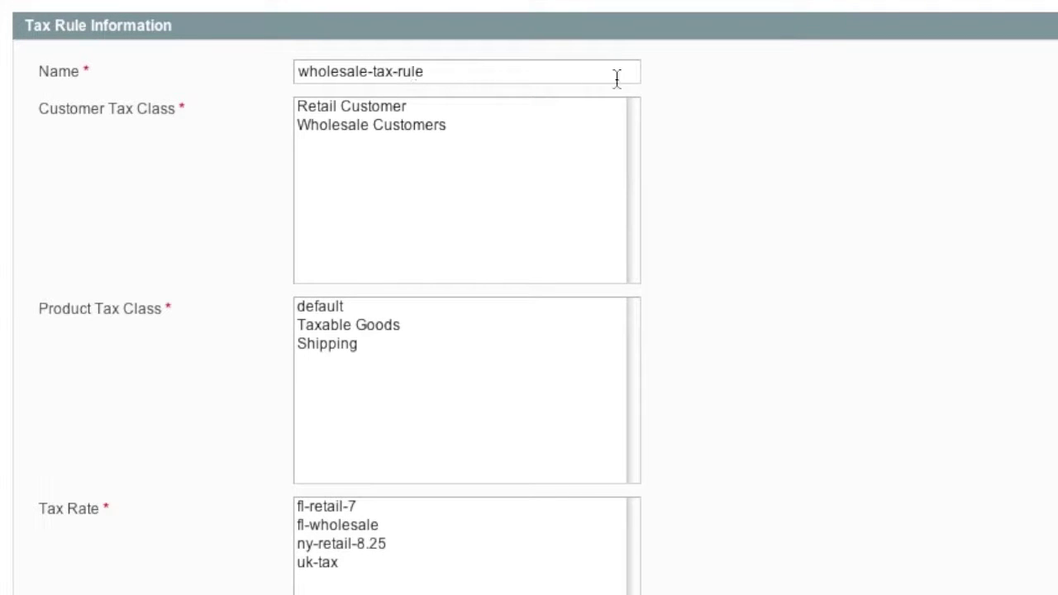
left_click(513, 125)
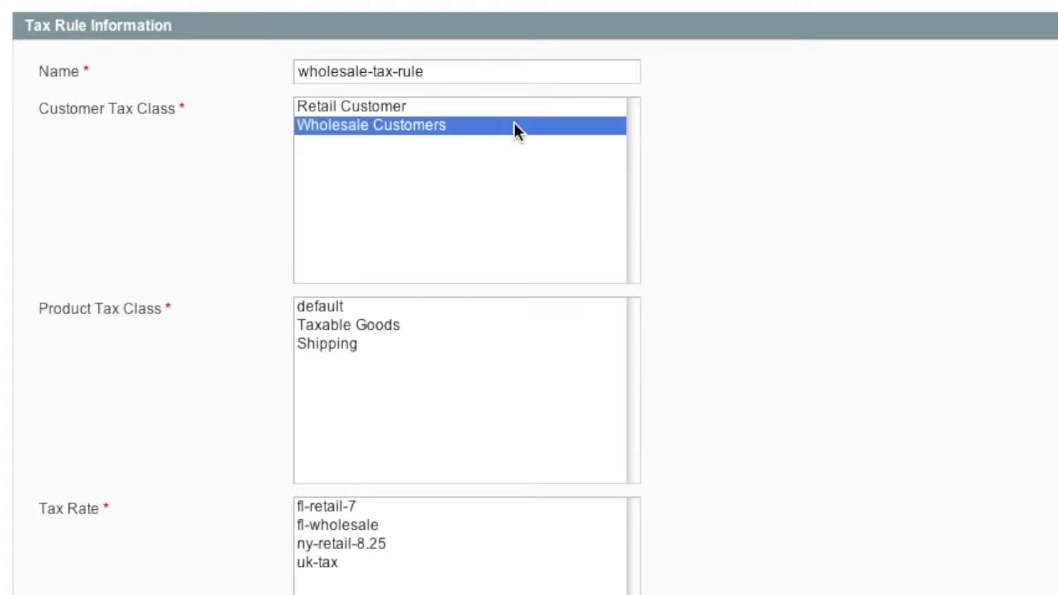
left_click(409, 324)
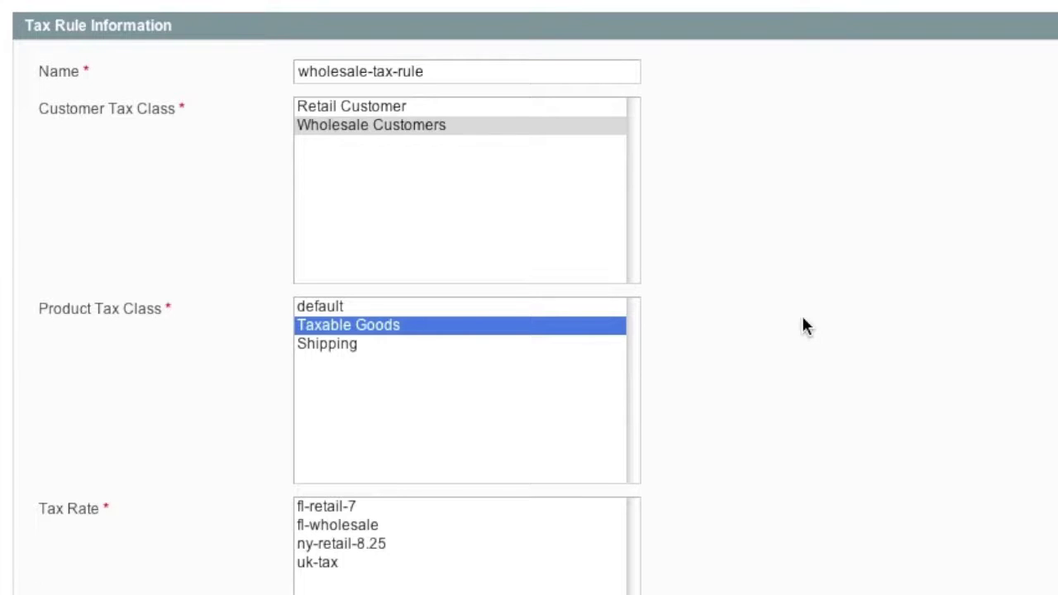
- Apply the fl-wholesale rate to the wholesale rule and save the rule
scroll(452, 448, "down", 2)
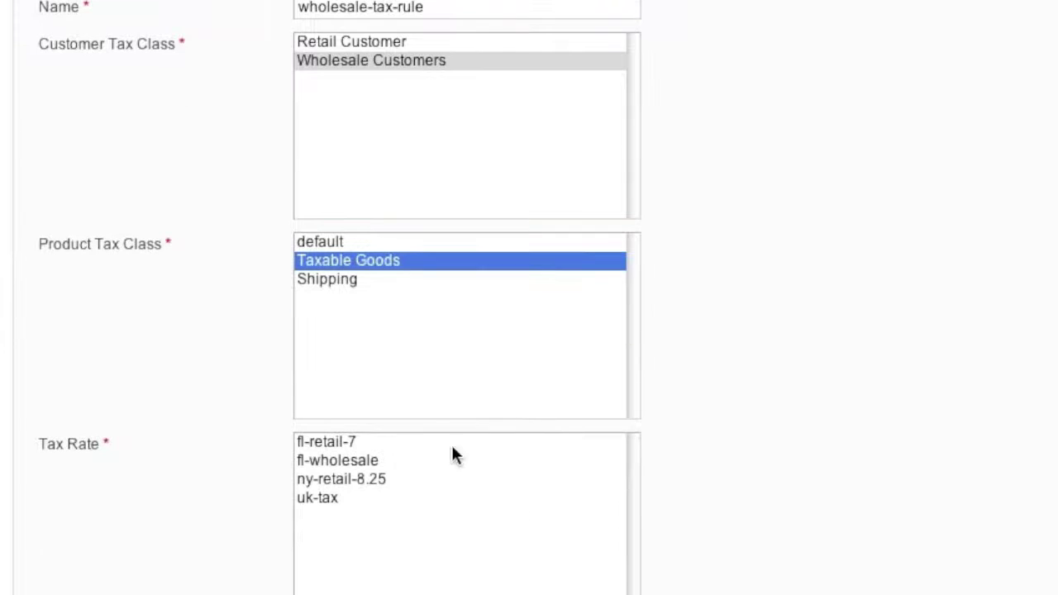
left_click(345, 462)
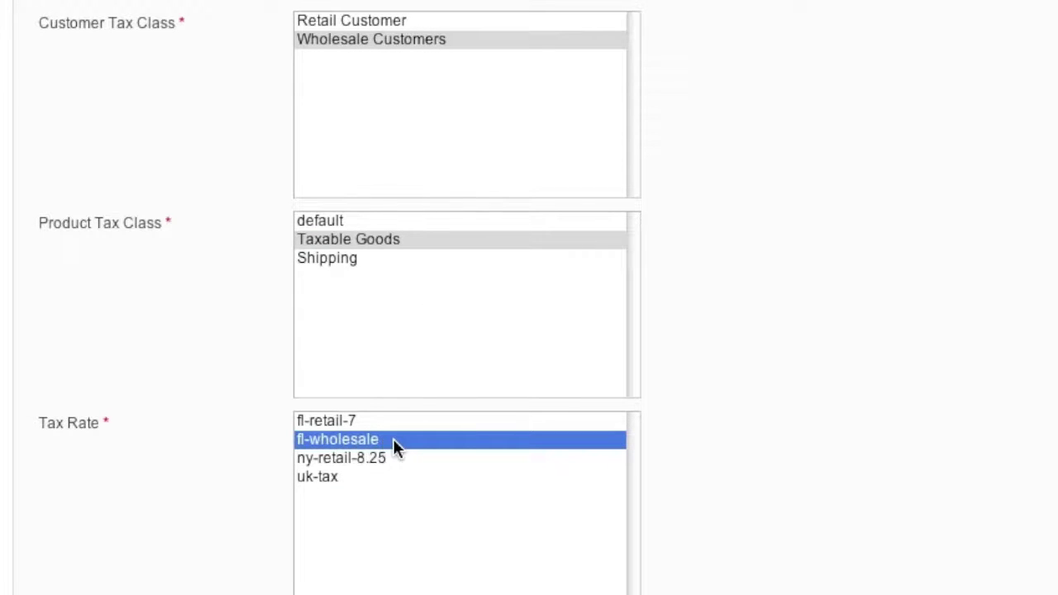
scroll(777, 445, "down", 2)
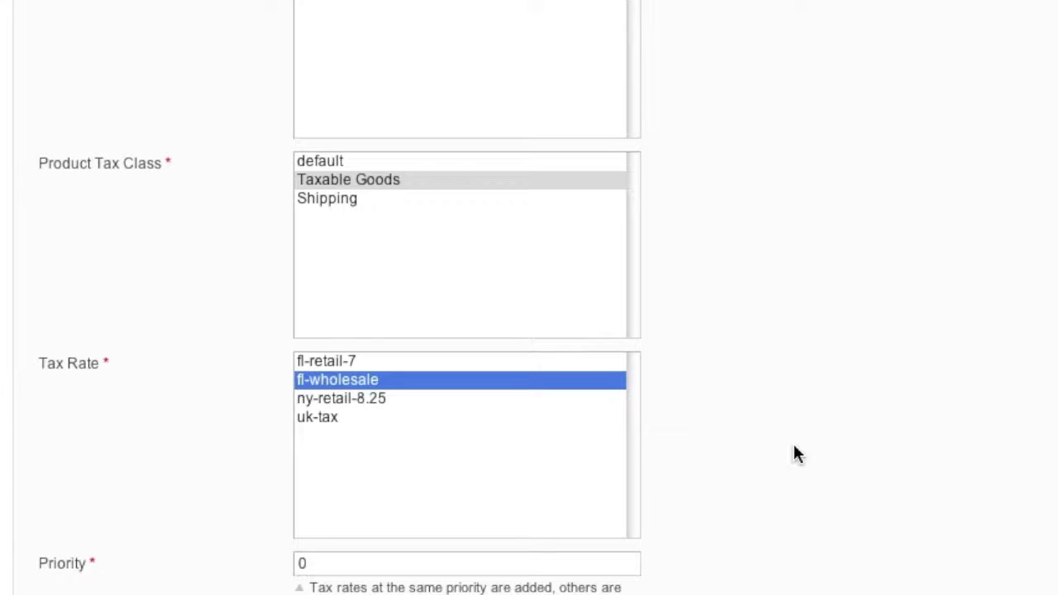
scroll(793, 450, "down", 1)
scroll(796, 456, "up", 4)
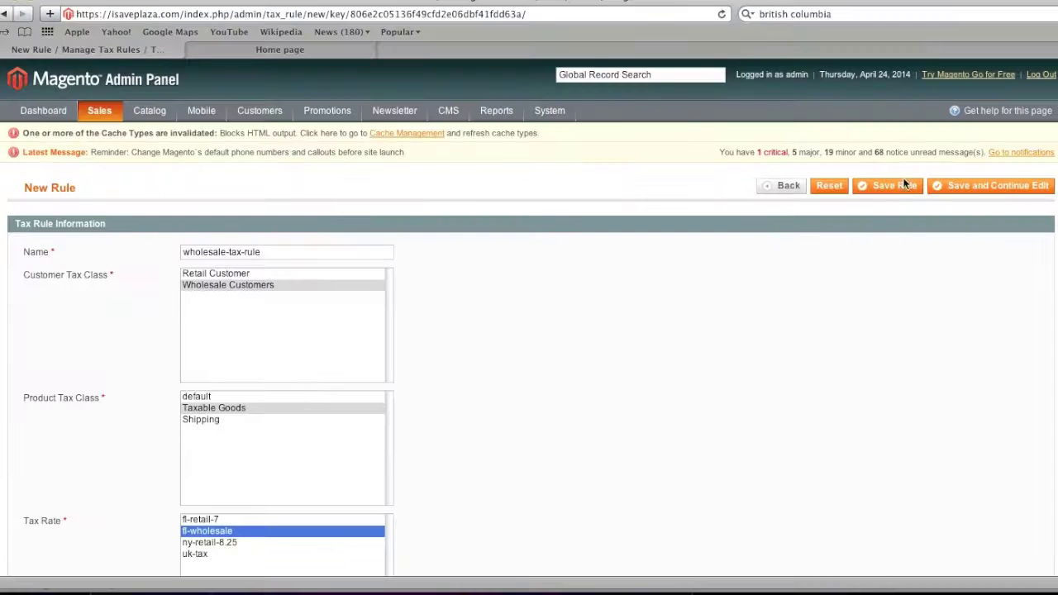
left_click(900, 185)
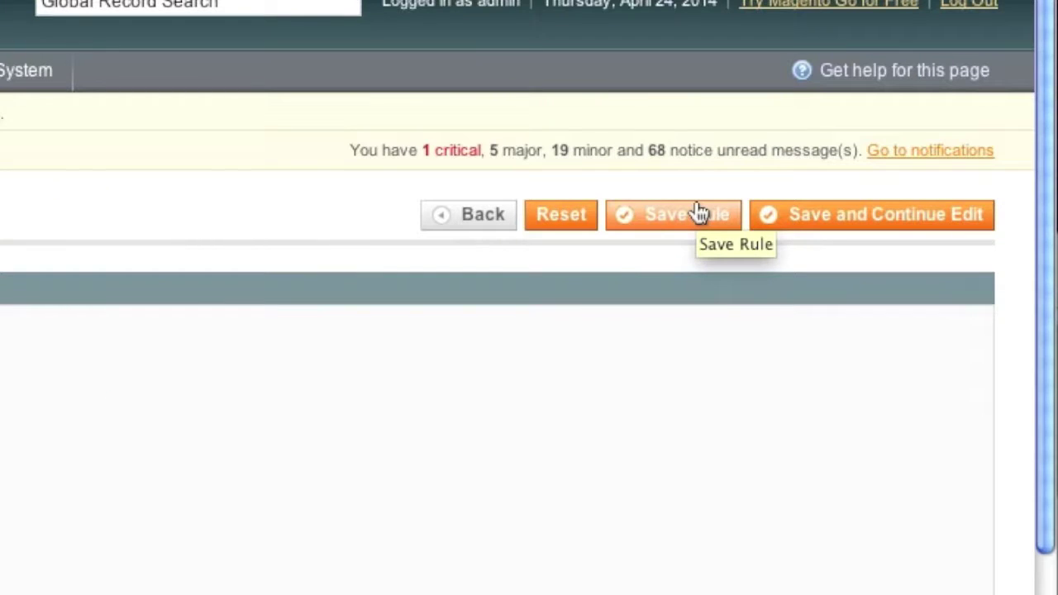
left_click(697, 211)
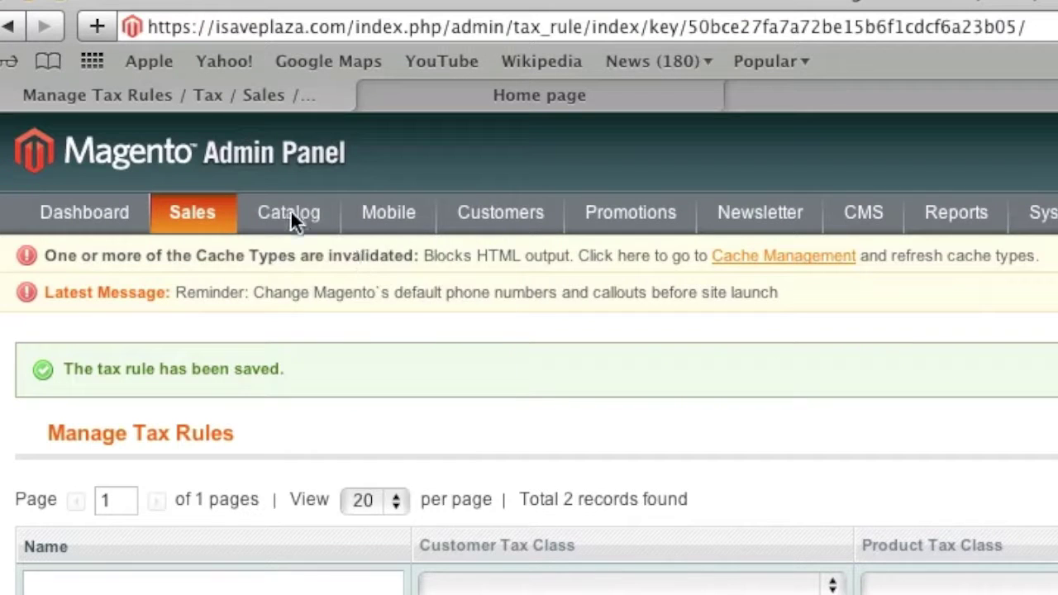
- Start a new simple product with the Default attribute set and check its Tax Class options without choosing one
mouse_move(290, 209)
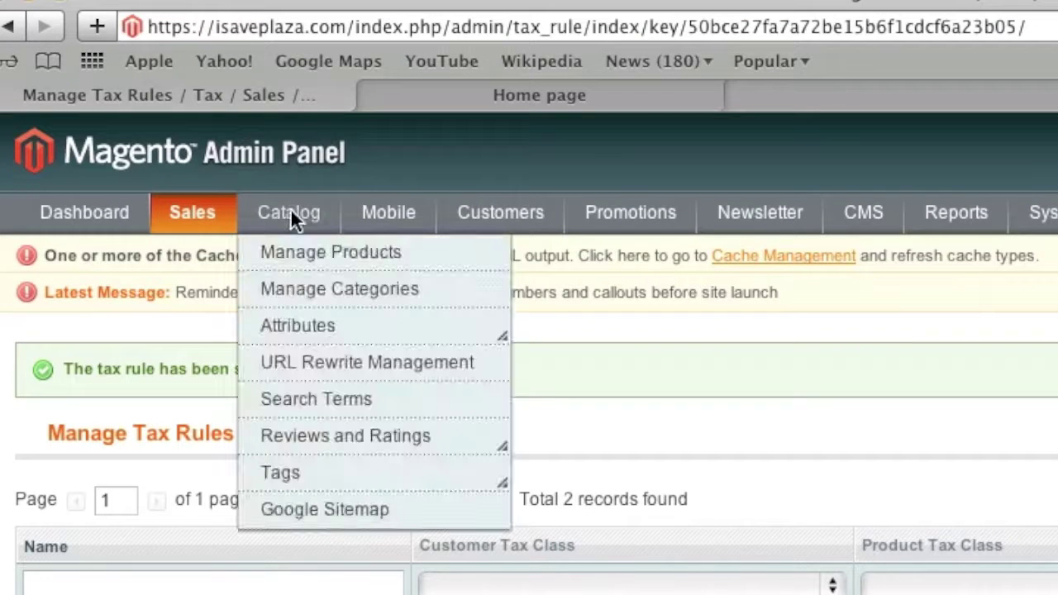
left_click(299, 255)
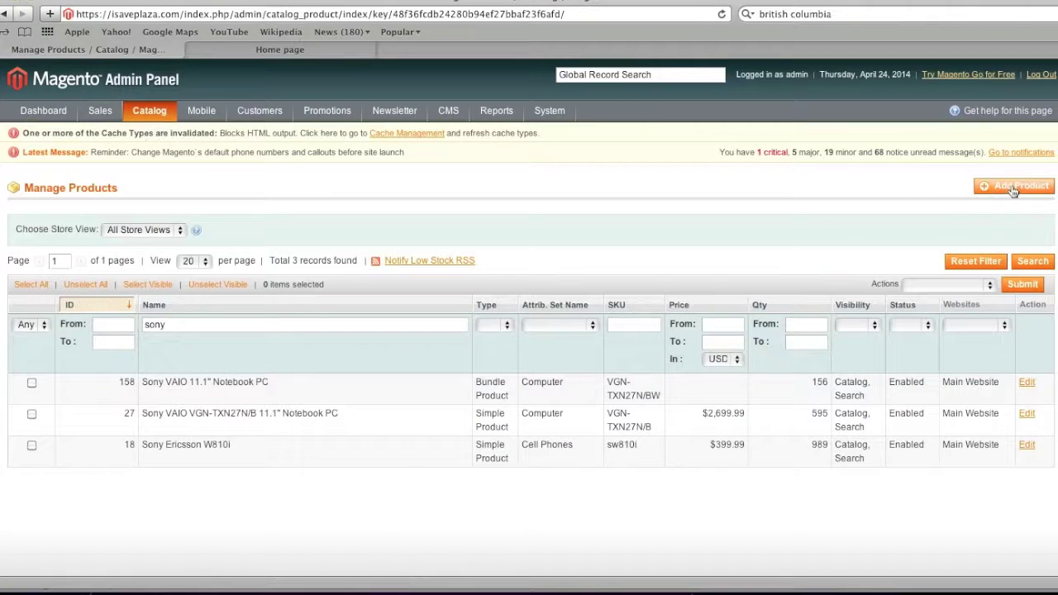
left_click(1012, 185)
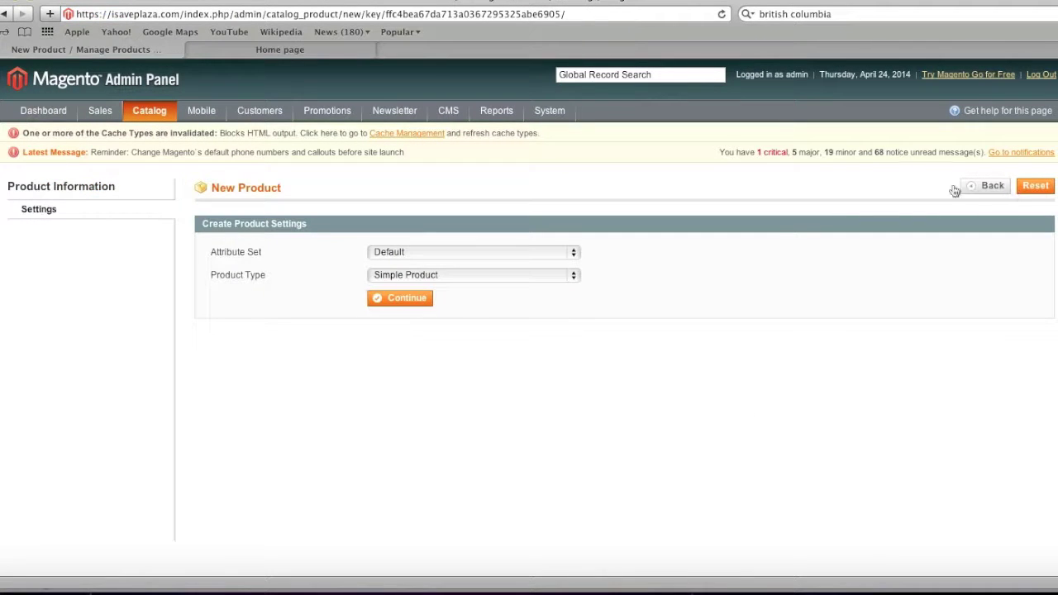
left_click(399, 299)
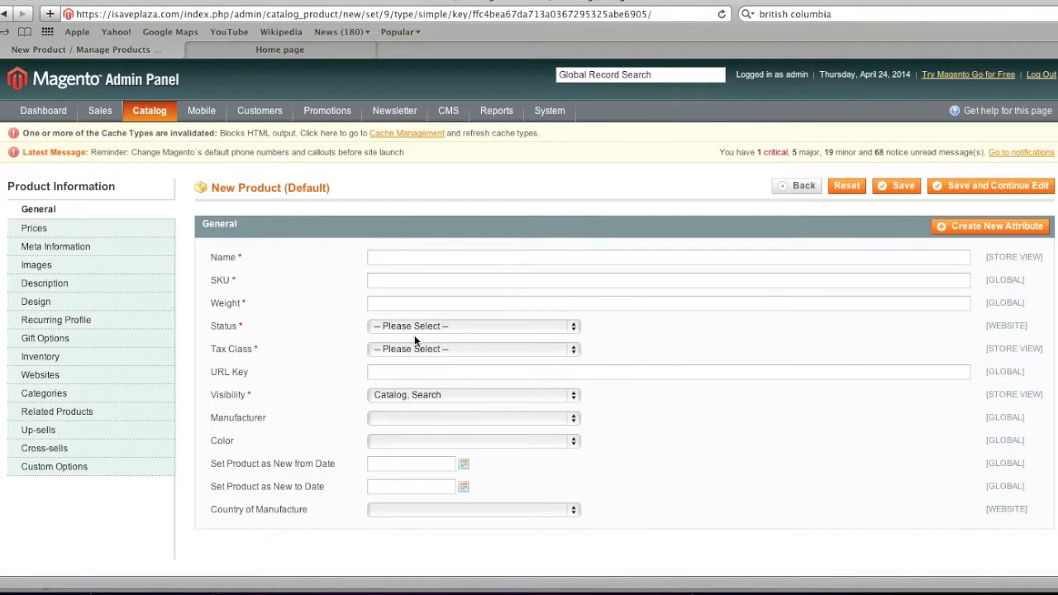
left_click(418, 349)
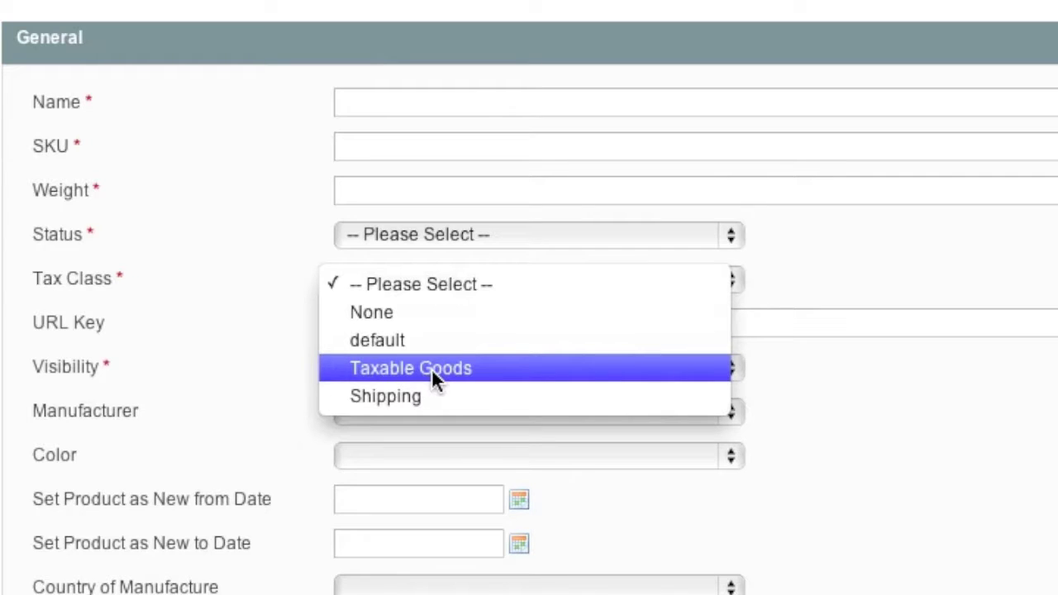
left_click(192, 160)
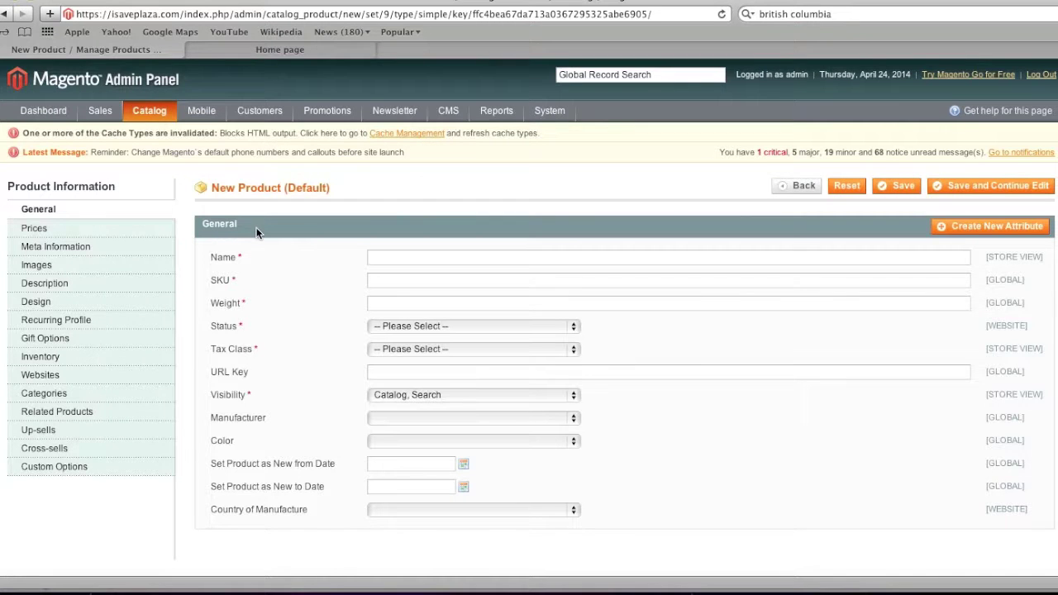
- Switch to the storefront home page and open the shopping cart containing the Sony VAIO notebook
left_click(305, 47)
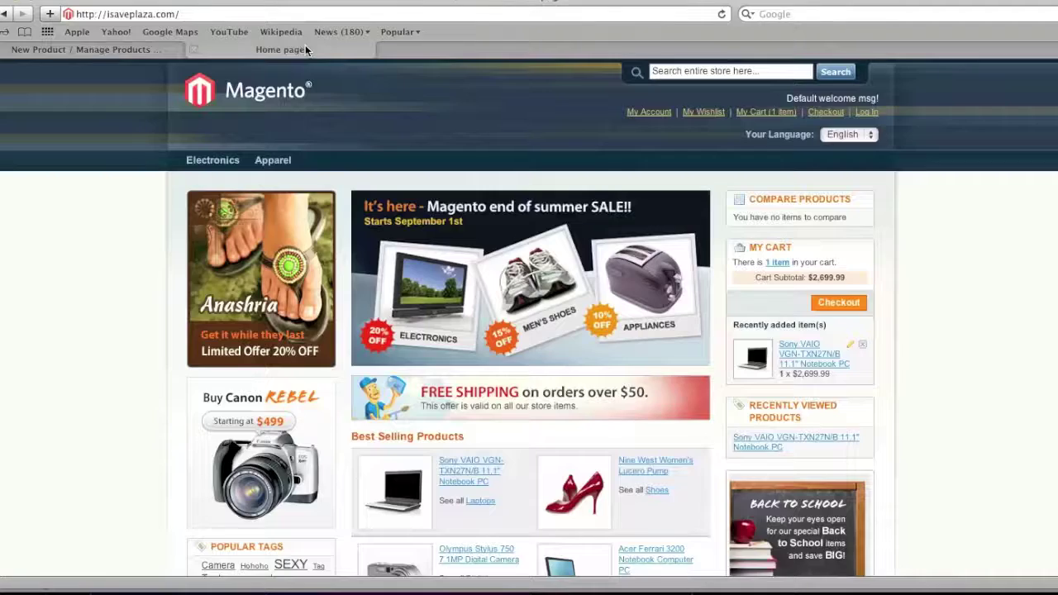
scroll(401, 171, "down", 3)
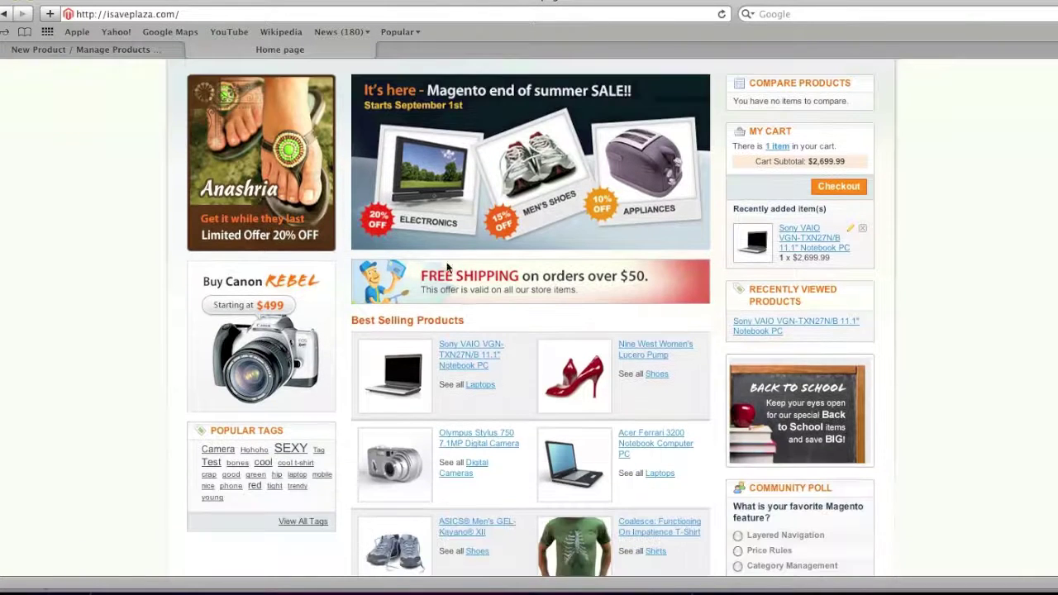
left_click(466, 349)
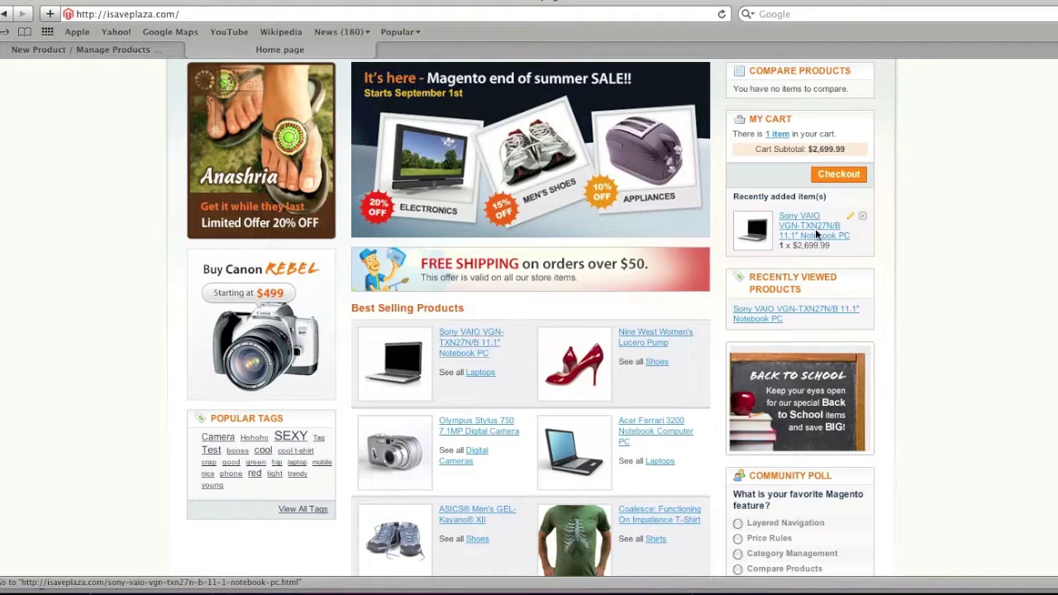
scroll(793, 238, "up", 3)
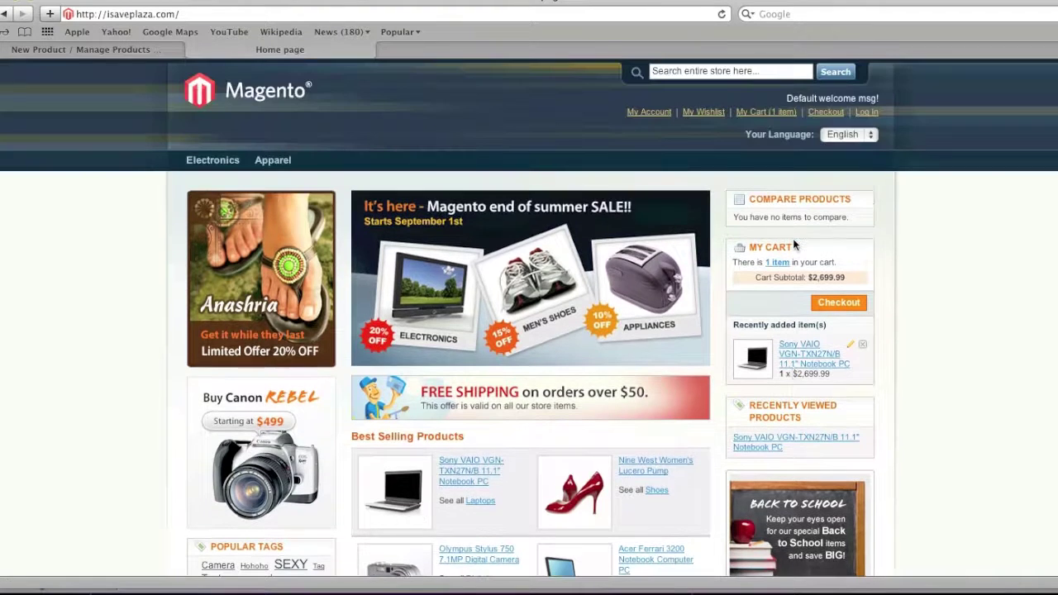
left_click(743, 116)
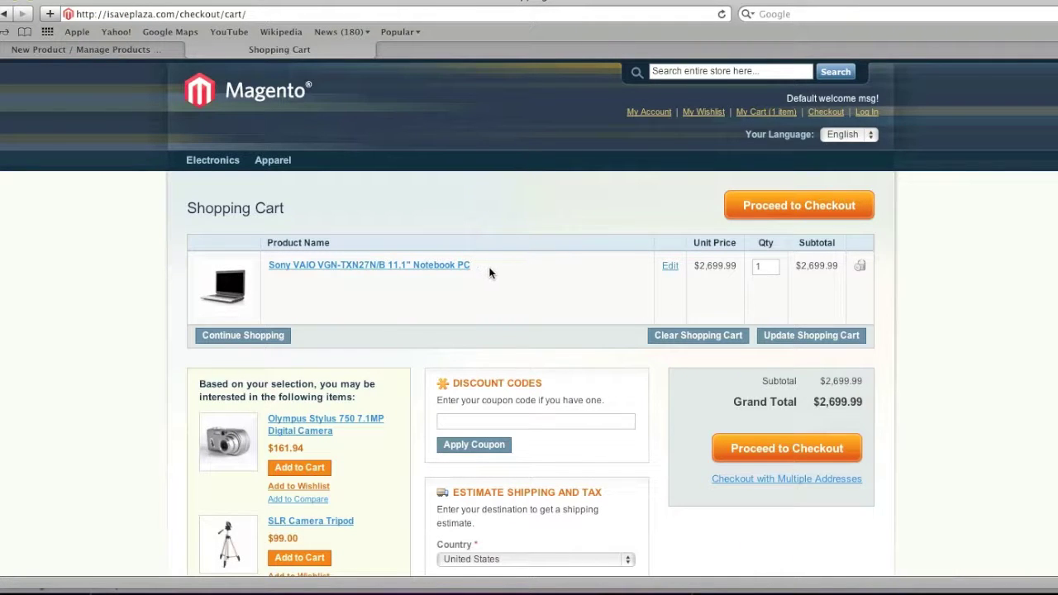
- Request a shipping and tax estimate for the cart with destination United States, Alabama, postal code 111111
scroll(553, 318, "down", 3)
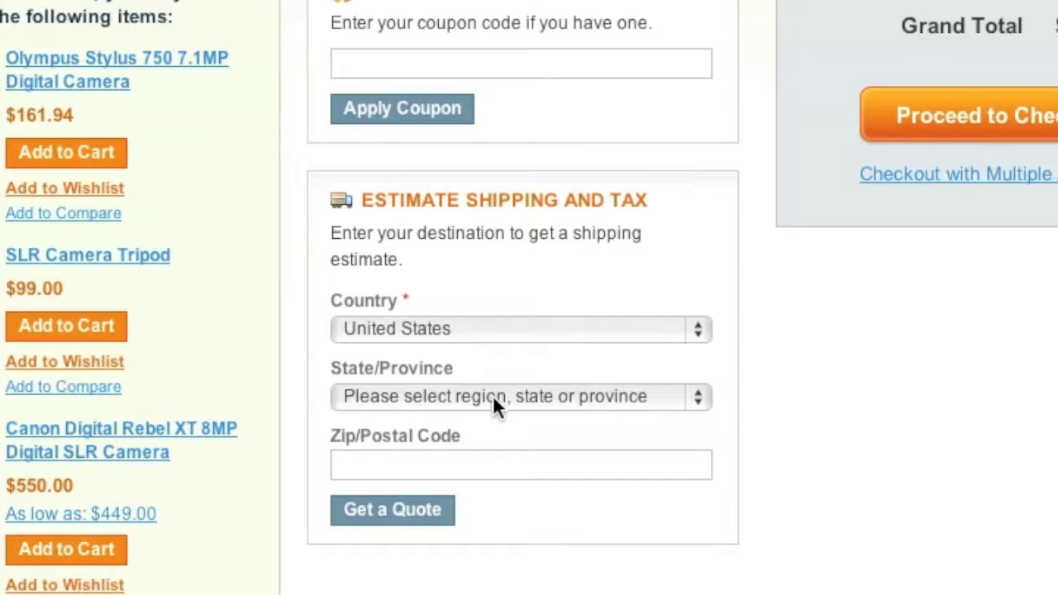
left_click(453, 403)
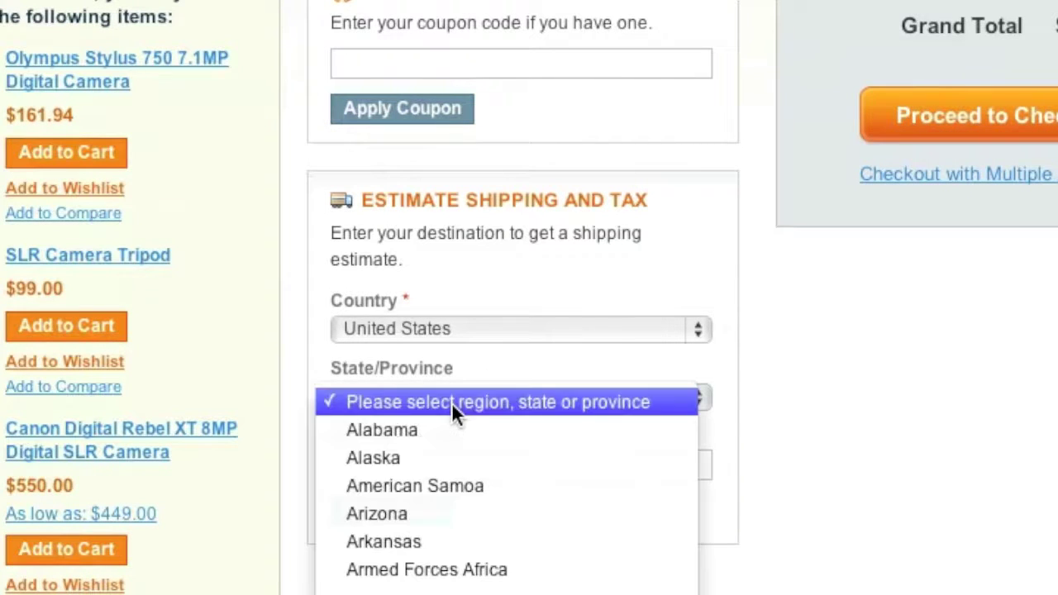
left_click(469, 432)
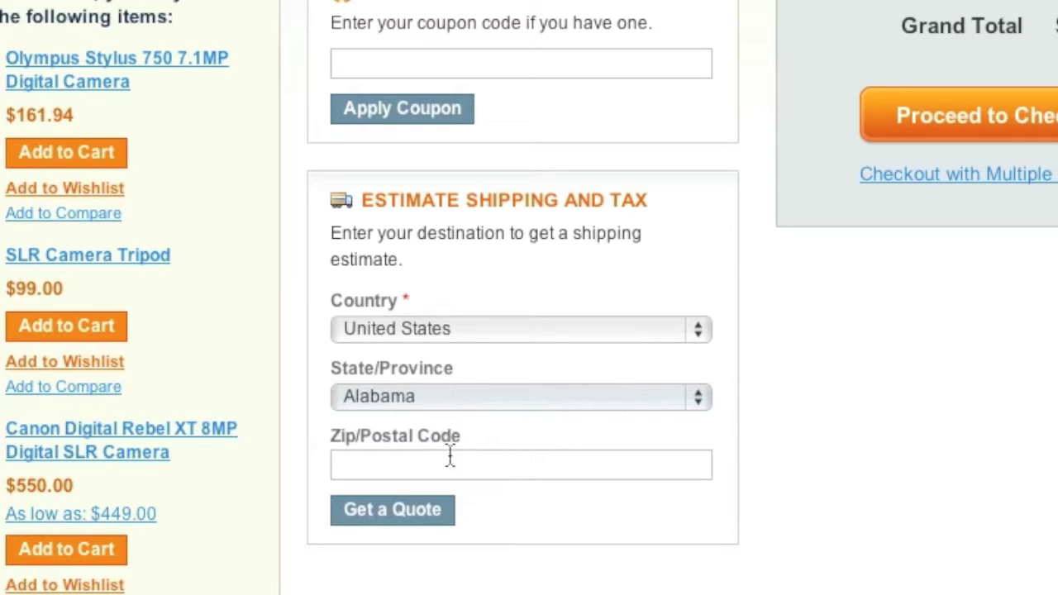
left_click(443, 457)
type("111111")
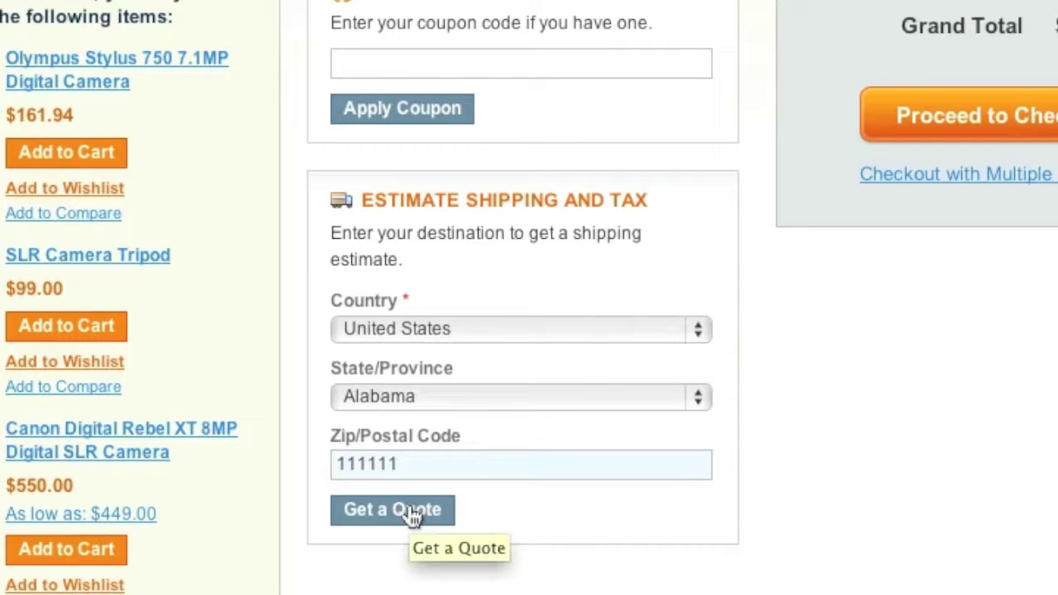
left_click(413, 514)
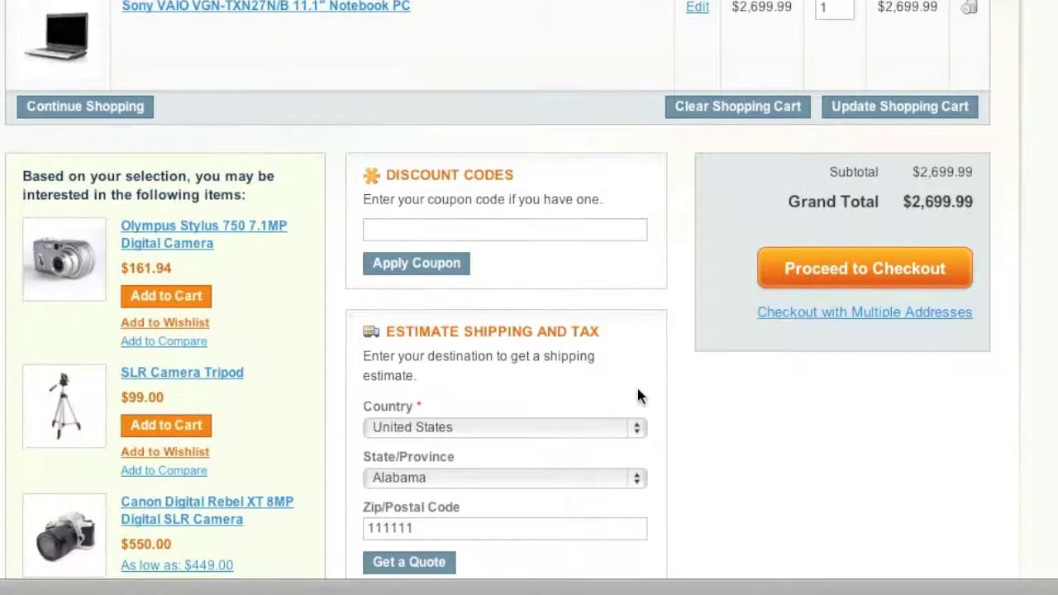
- Change the estimate's state to Florida and request a new shipping and tax quote
scroll(649, 390, "down", 1)
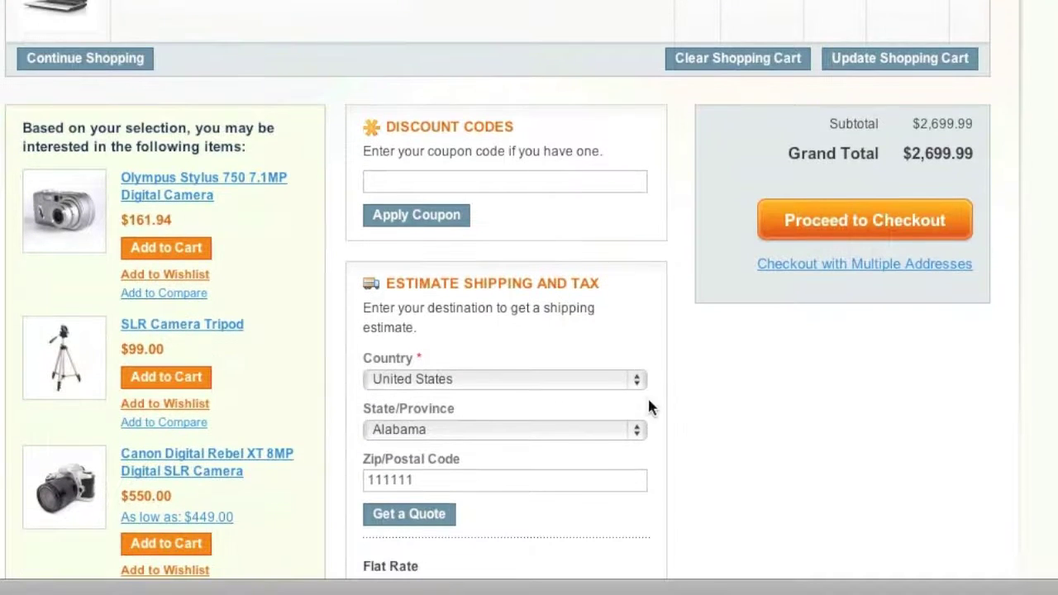
left_click(606, 430)
scroll(609, 432, "down", 5)
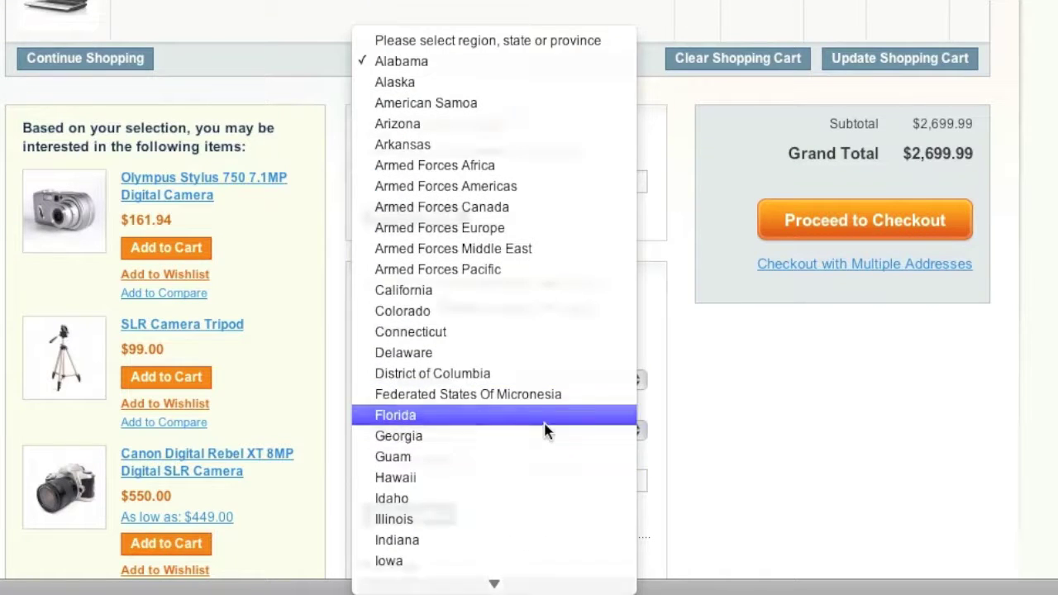
left_click(545, 423)
left_click(432, 513)
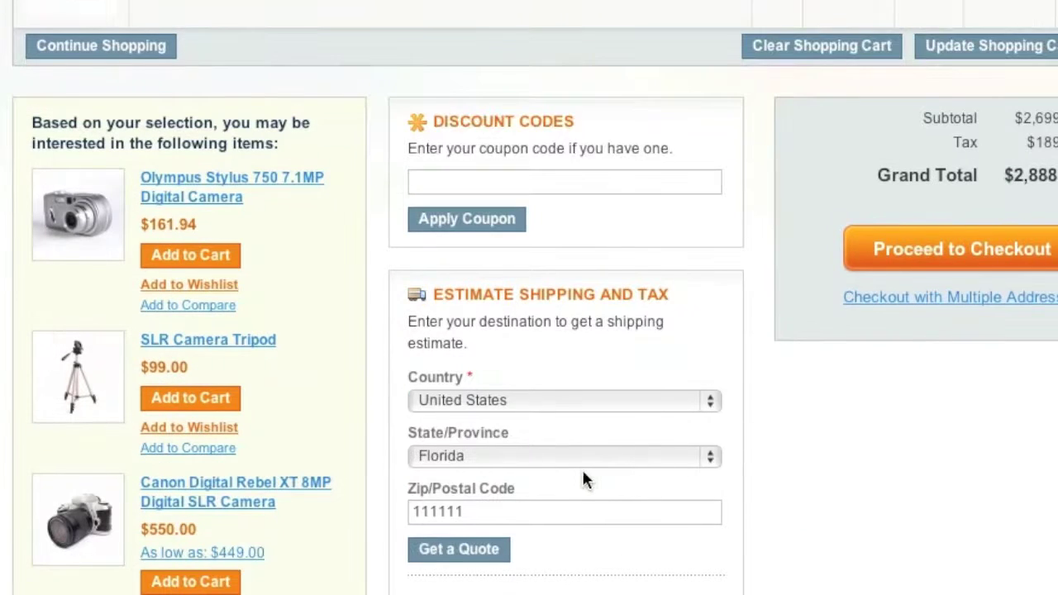
- Change the estimate's state to New York and request a new quote
left_click(581, 465)
scroll(581, 470, "down", 8)
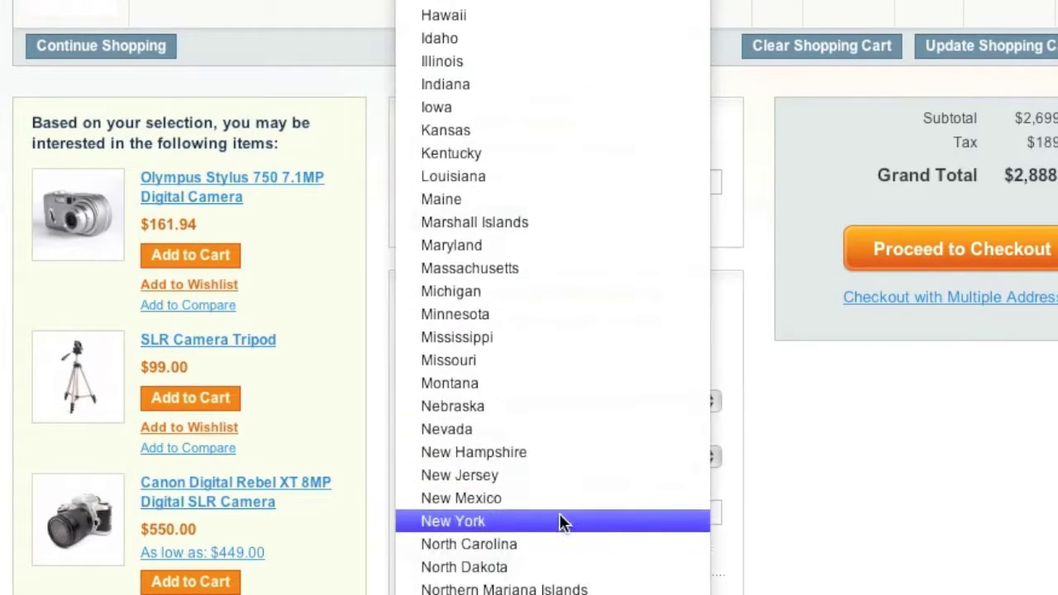
left_click(560, 522)
left_click(482, 553)
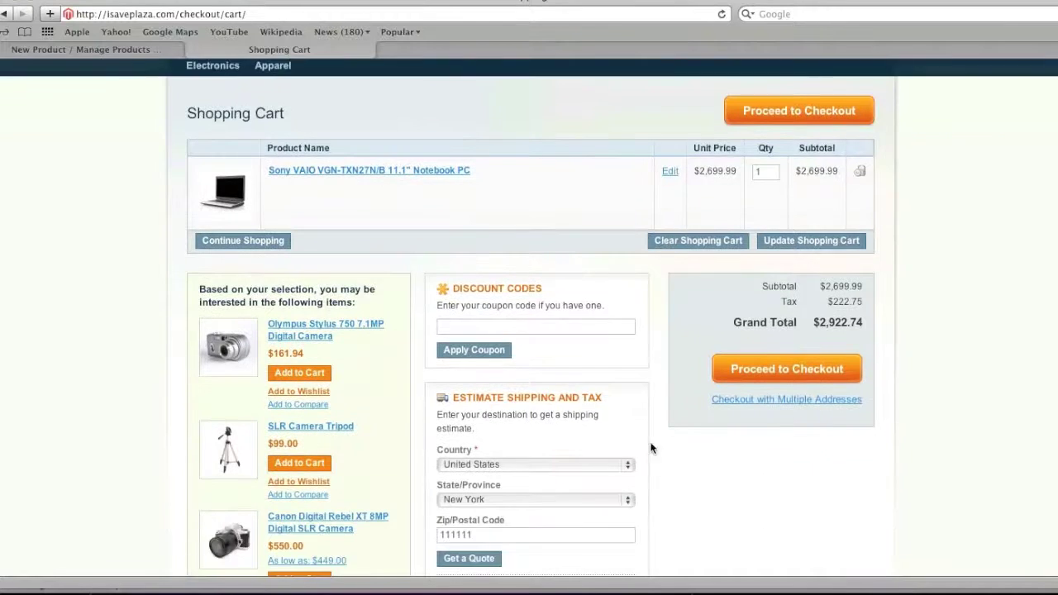
- Set the estimate's country to United Kingdom and request another quote for the cart
left_click(578, 562)
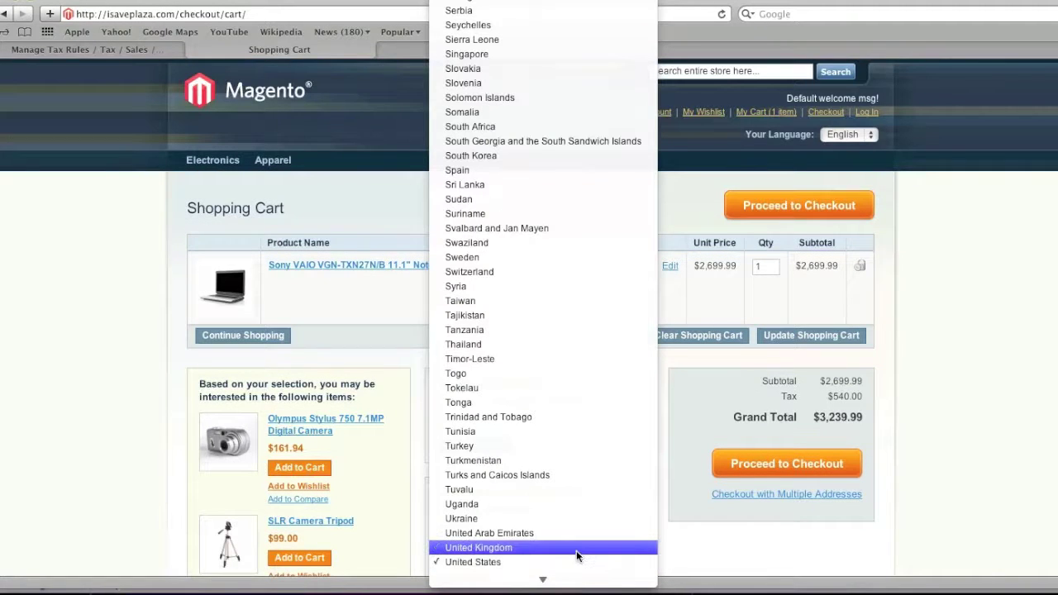
left_click(575, 549)
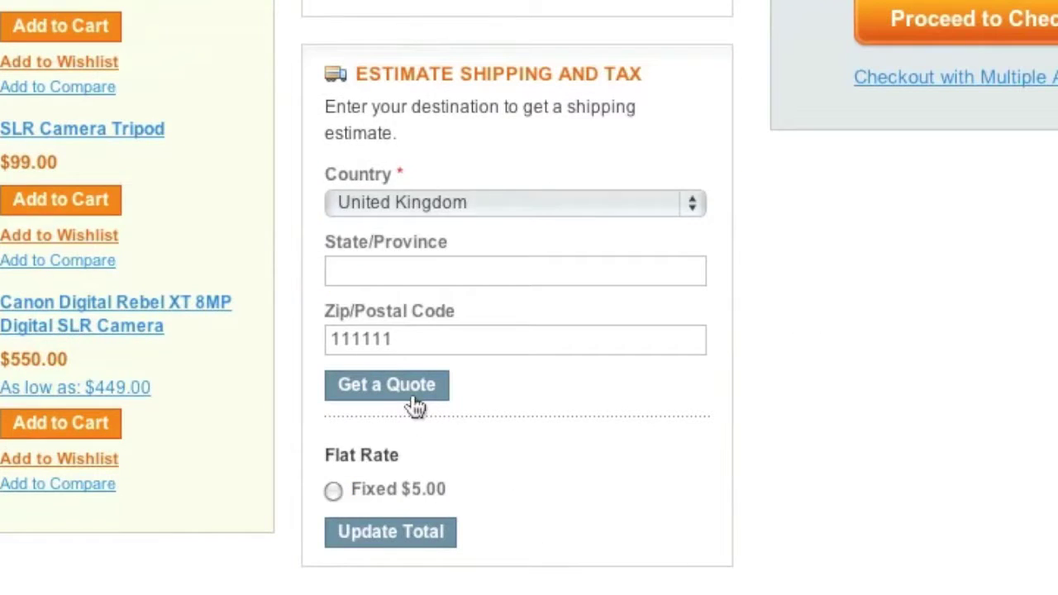
left_click(413, 395)
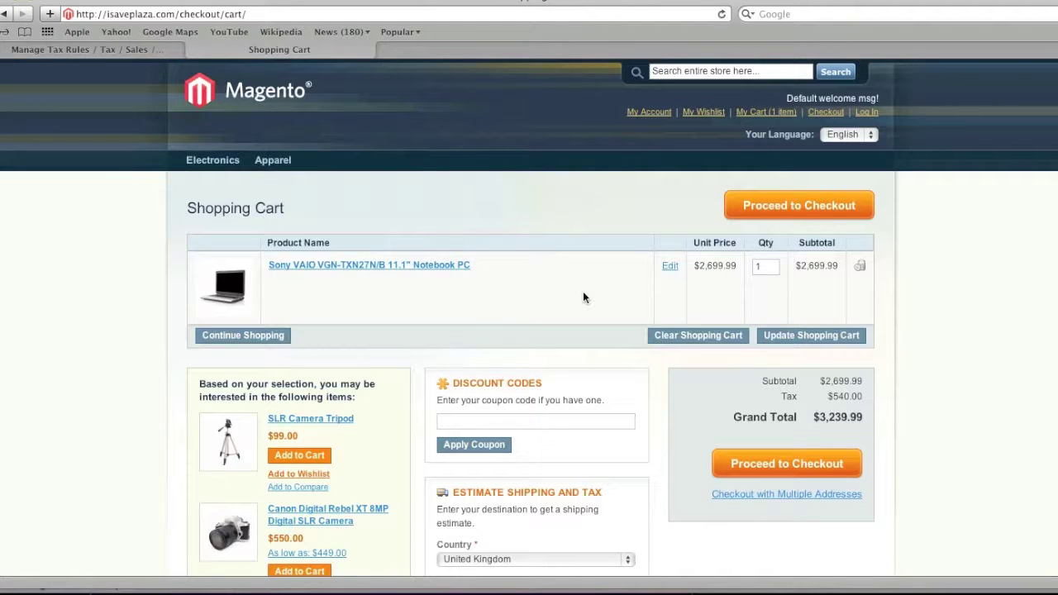
- Return to the admin panel and create a customer group named Wholesale with the Wholesale Customers tax class, saving it
left_click(73, 49)
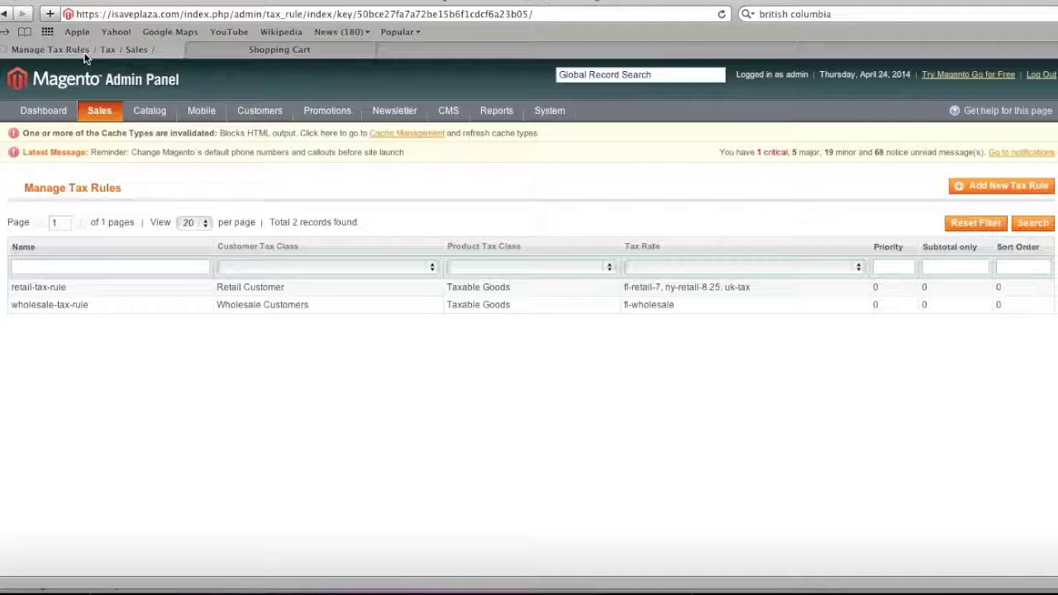
mouse_move(257, 109)
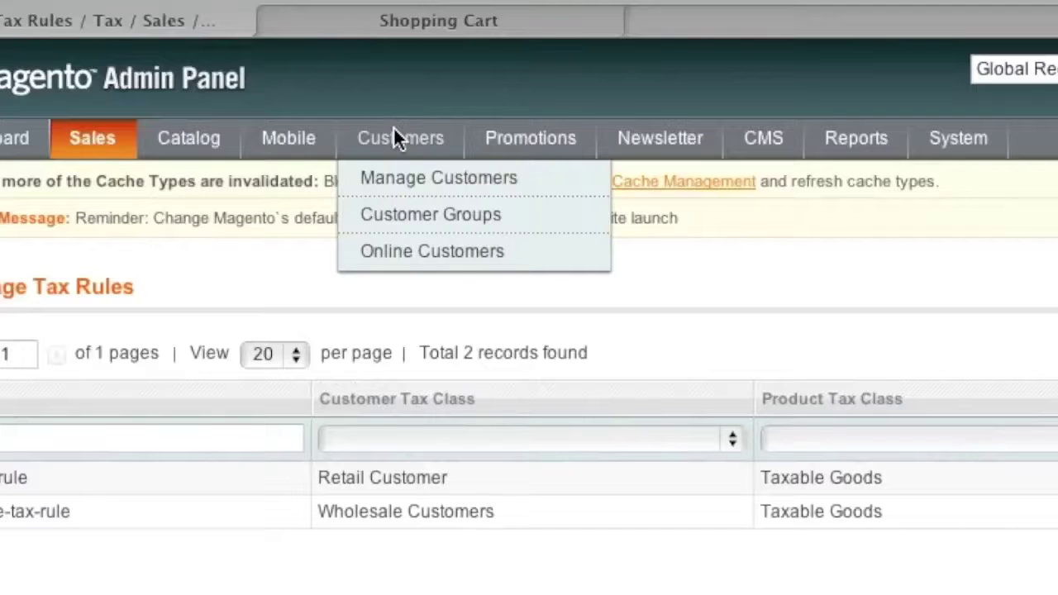
left_click(405, 213)
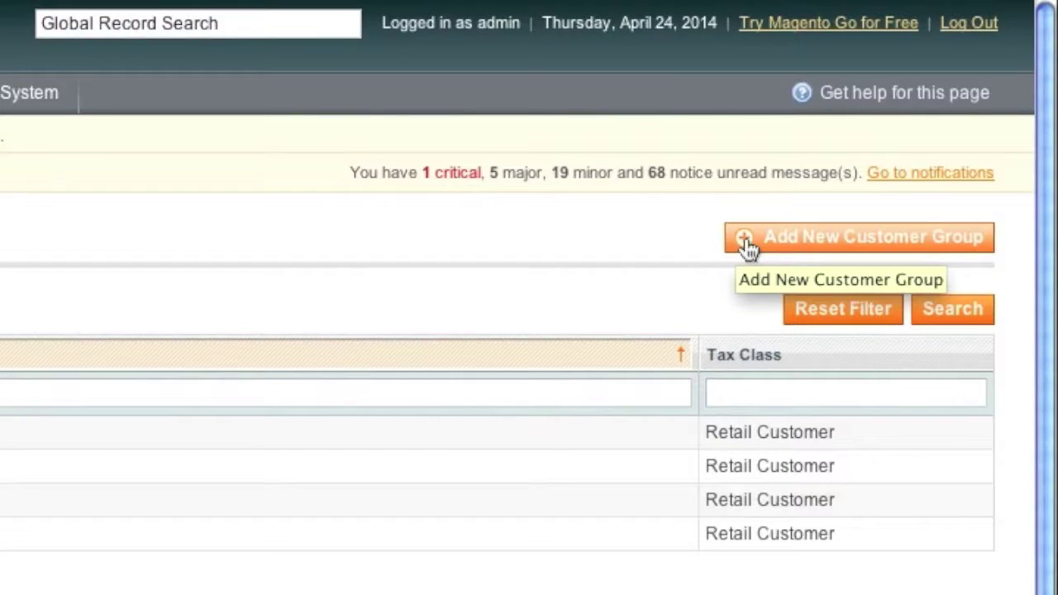
left_click(748, 246)
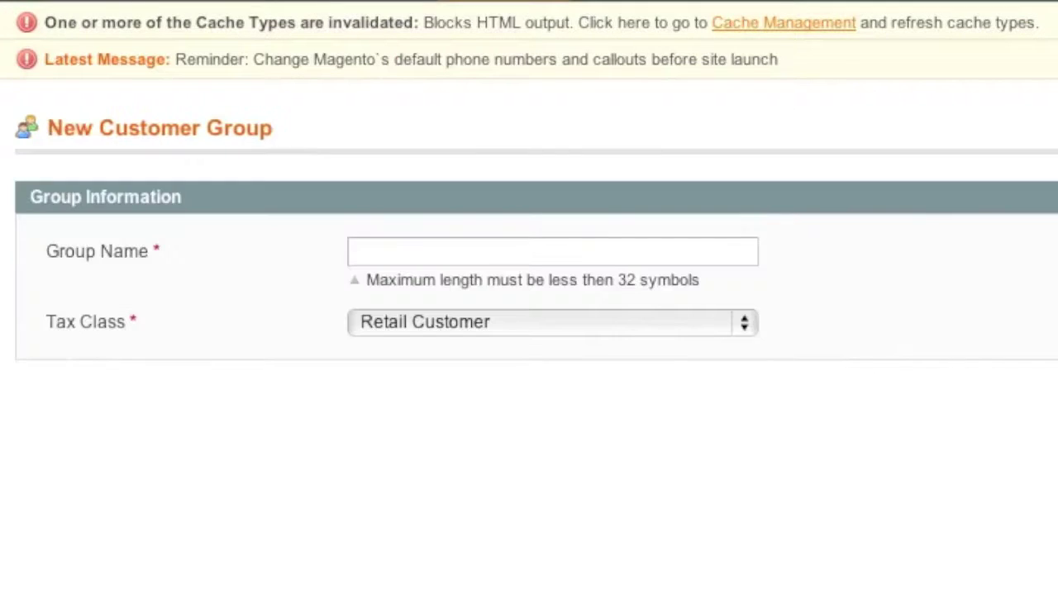
left_click(632, 258)
type("Wholesale")
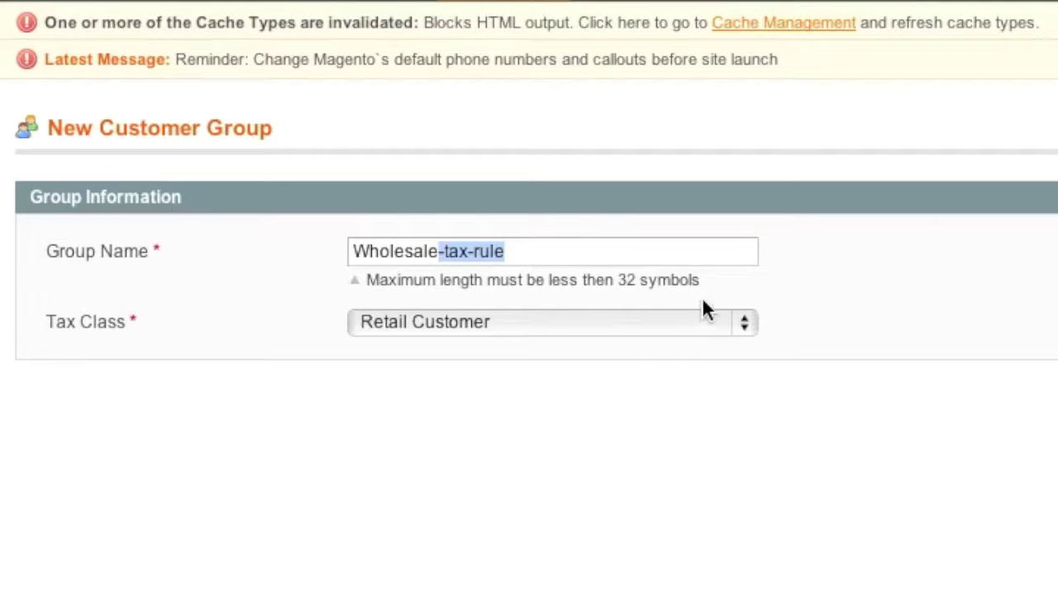
key("BackSpace")
left_click(703, 329)
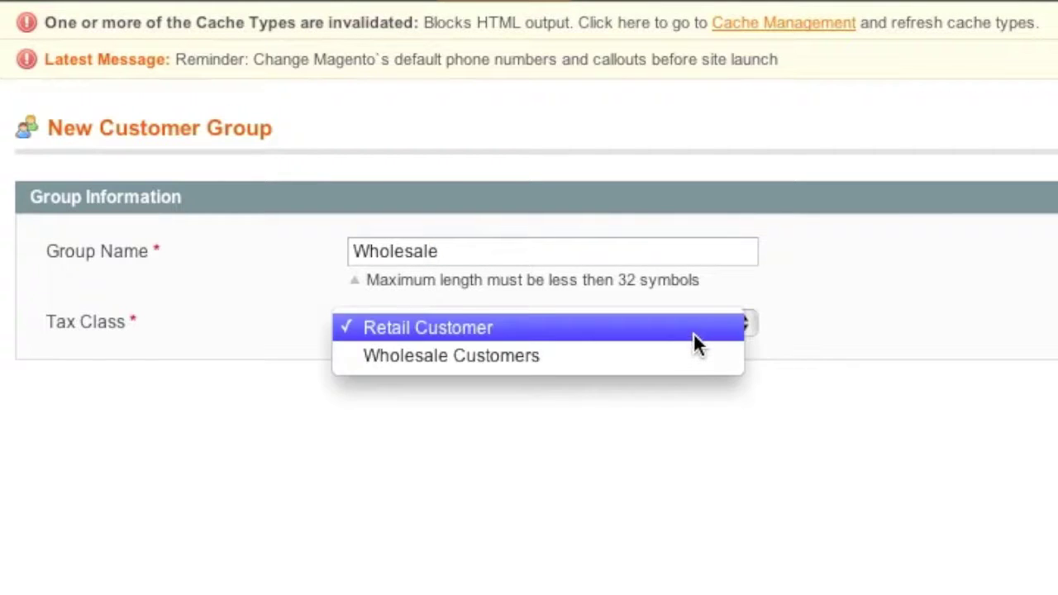
left_click(688, 348)
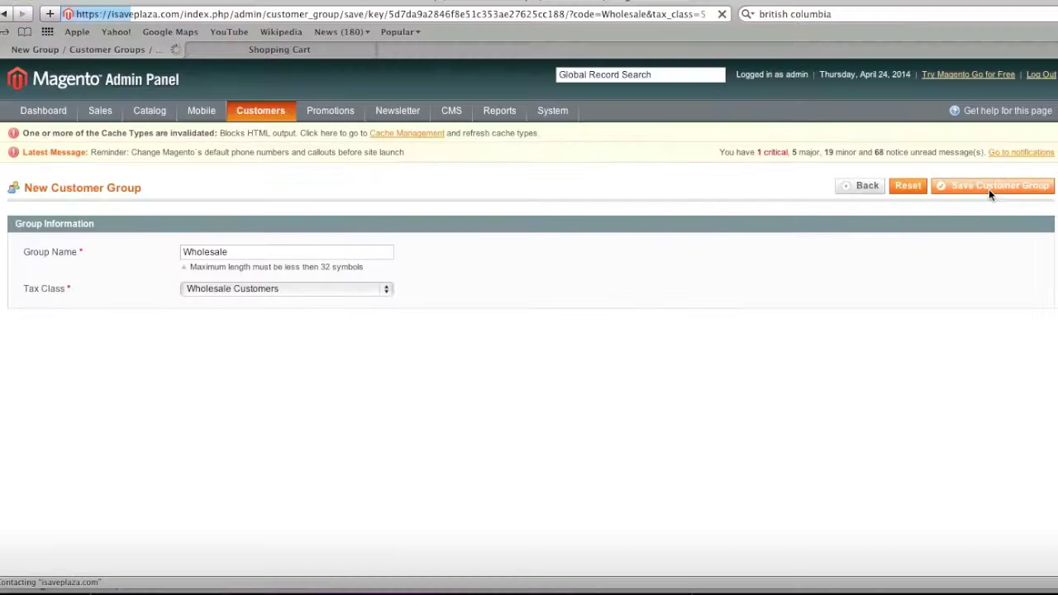
left_click(988, 190)
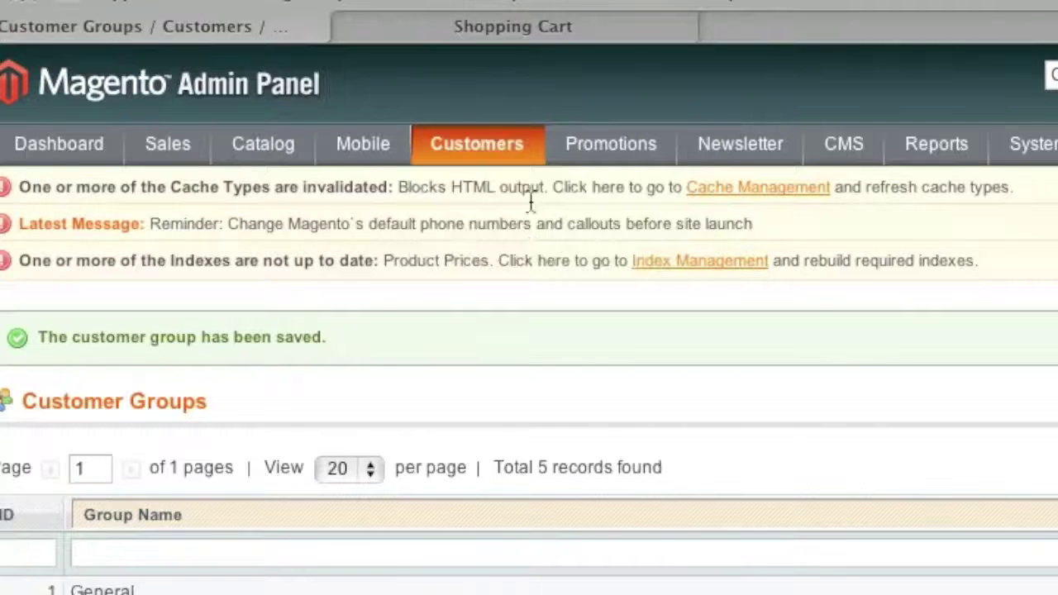
- Change the Retailer customer's group to Wholesale in the account information and save the customer
mouse_move(502, 141)
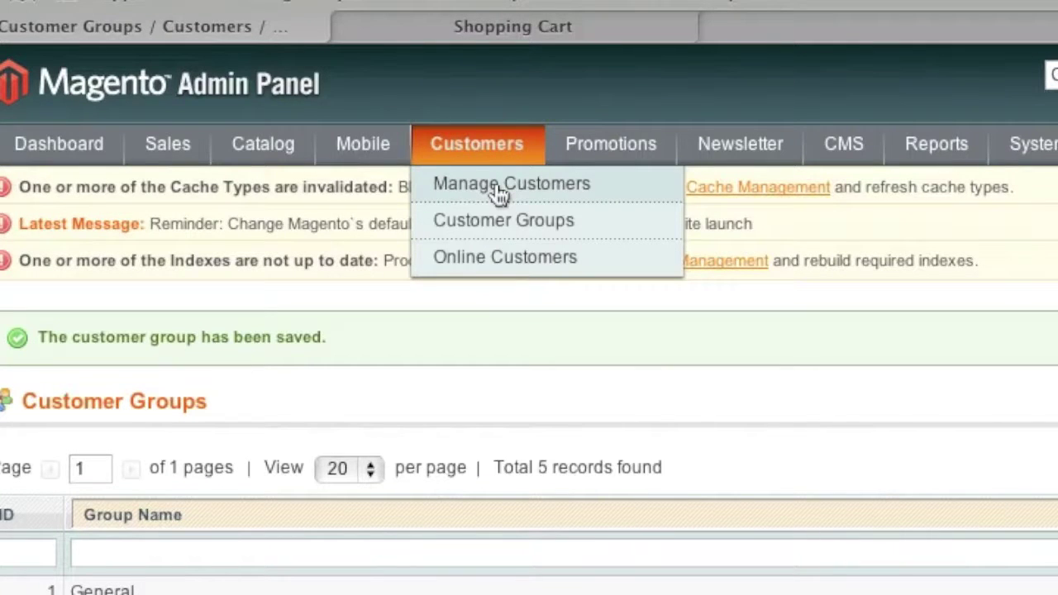
left_click(499, 190)
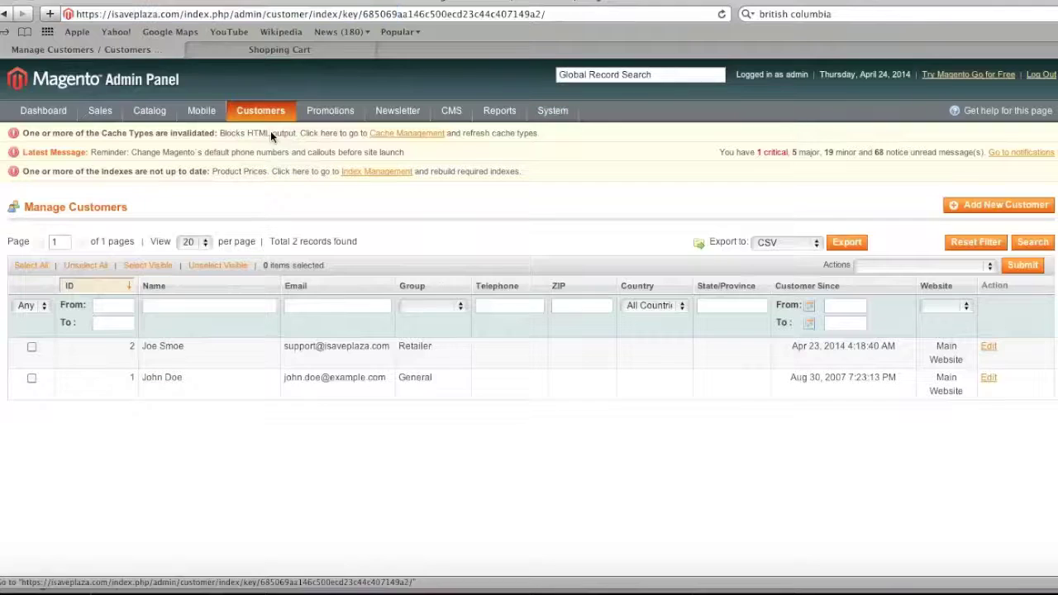
left_click(376, 361)
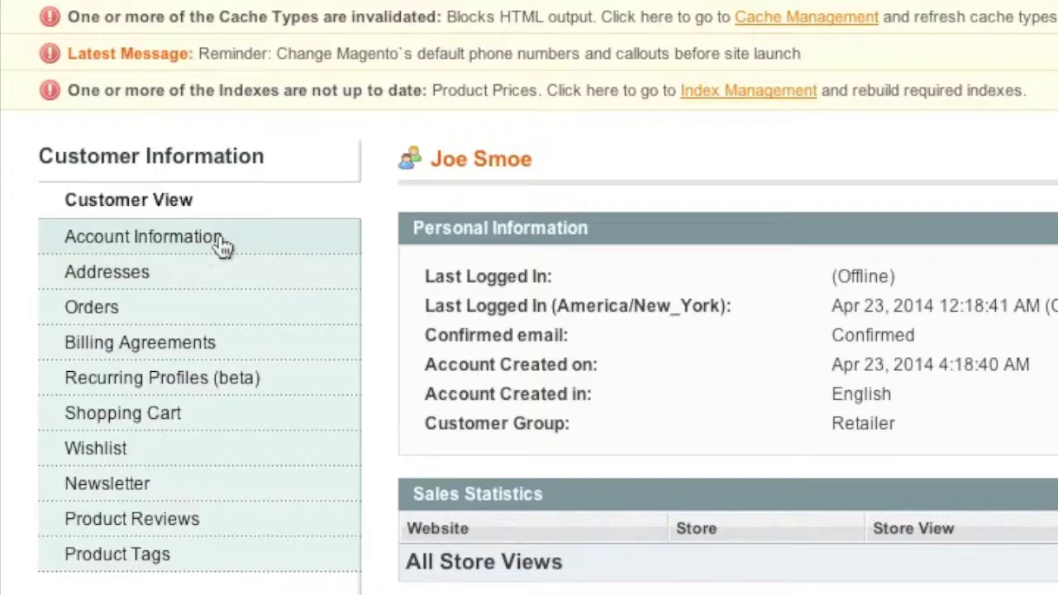
left_click(222, 244)
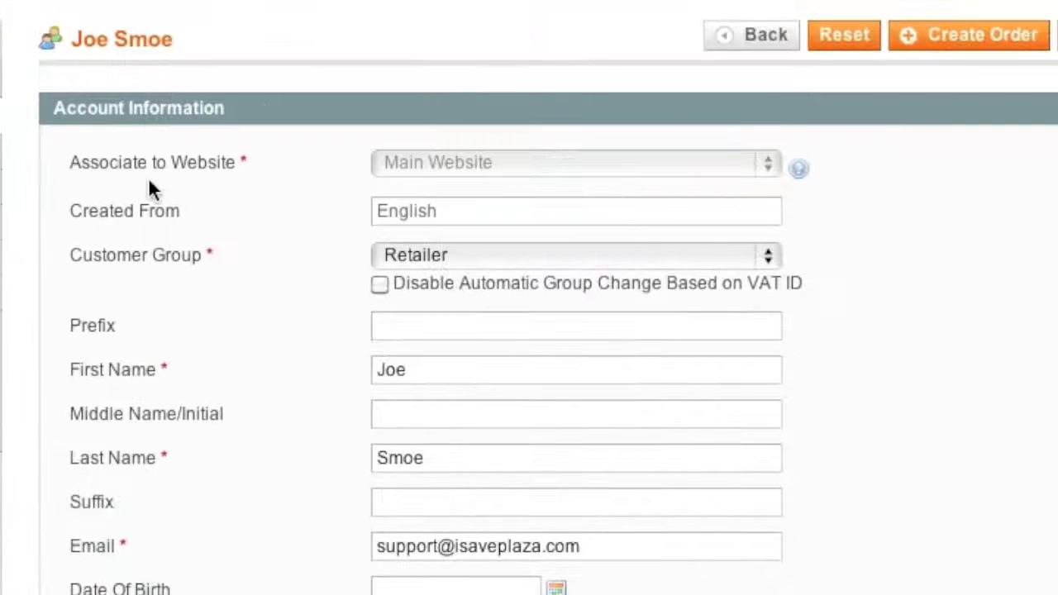
left_click(423, 254)
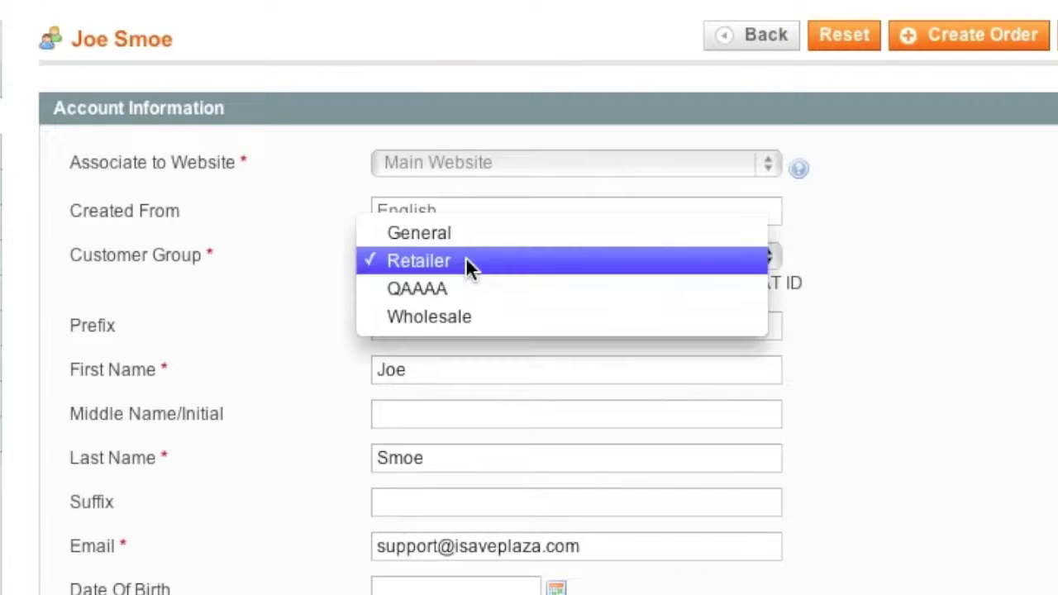
left_click(462, 313)
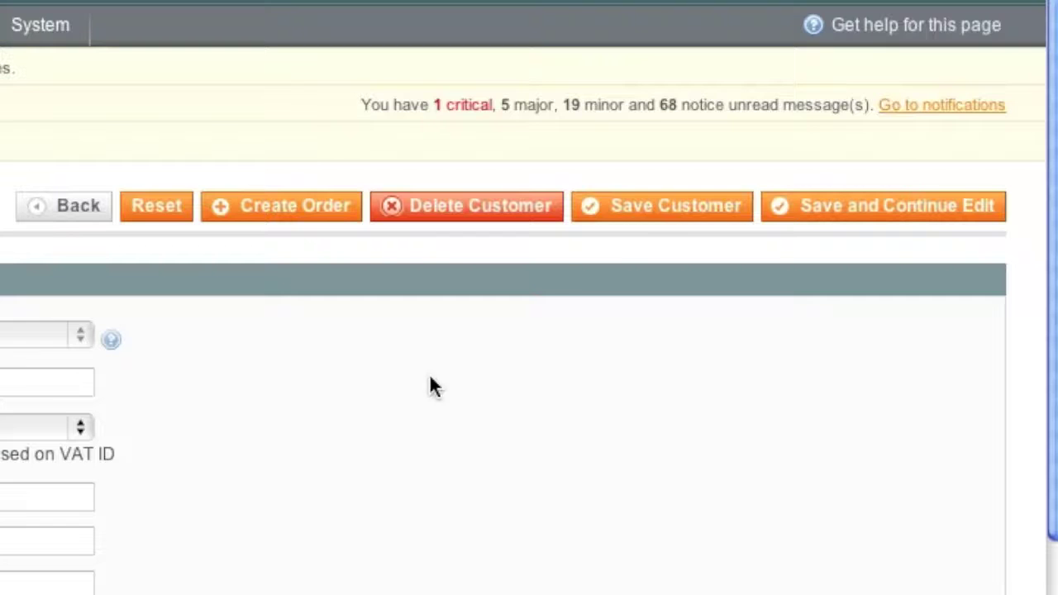
left_click(641, 218)
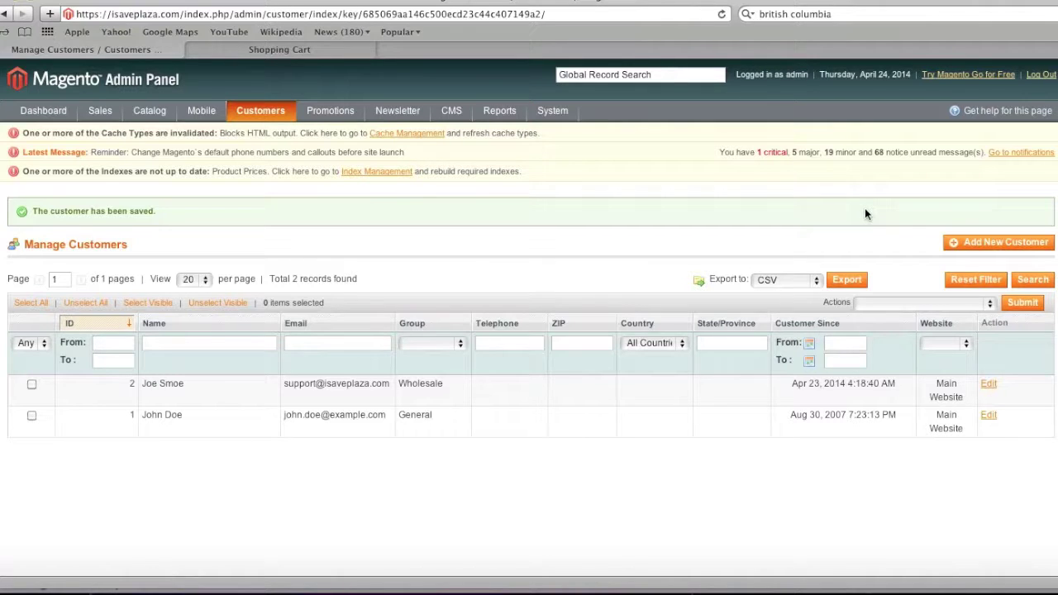
- Return to the storefront, log in with the prefilled customer credentials and open the shopping cart's shipping and tax estimate
left_click(345, 51)
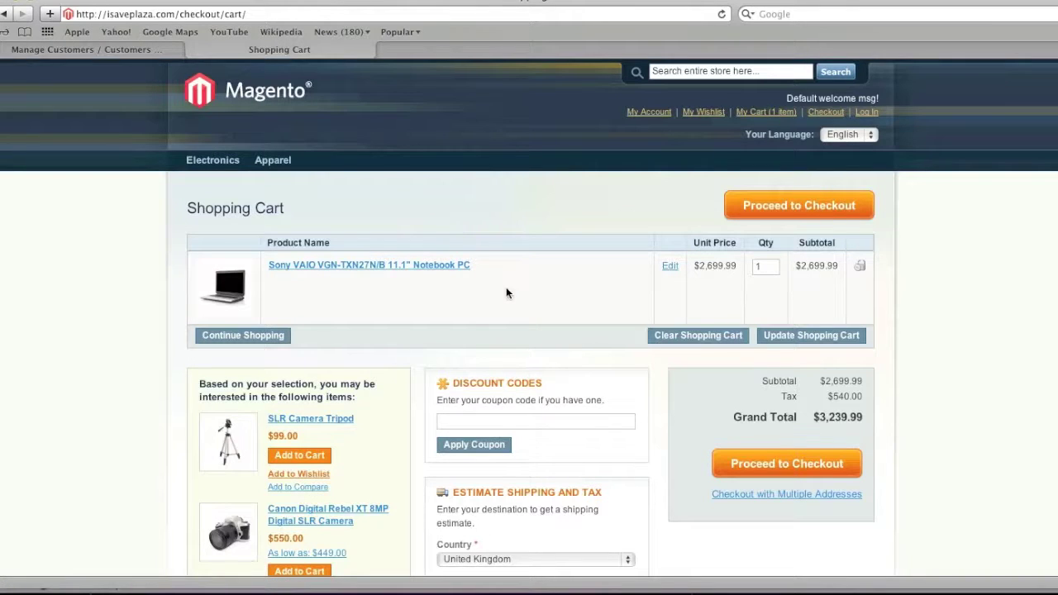
left_click(862, 113)
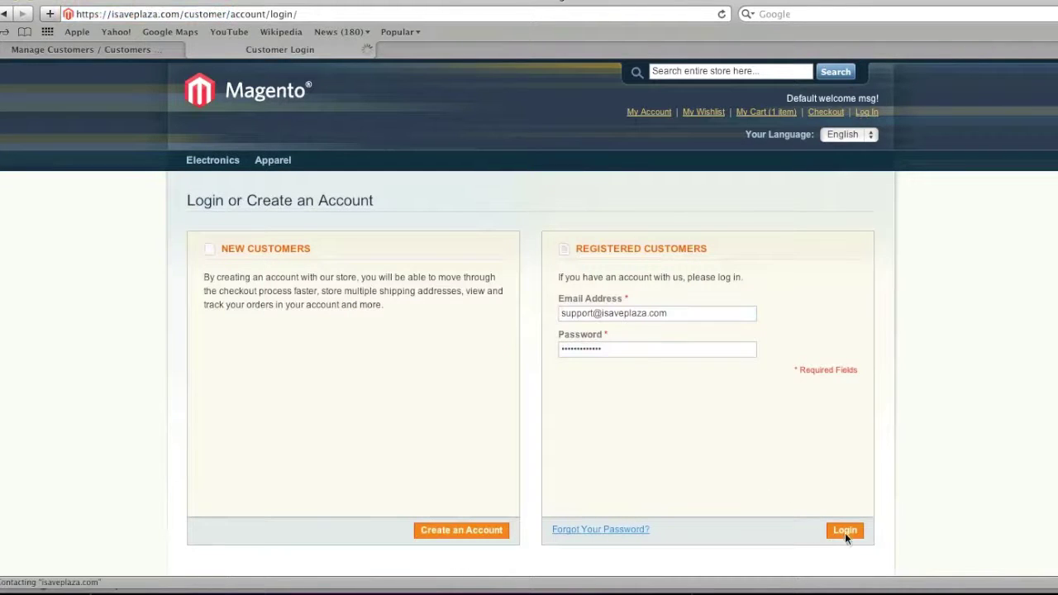
left_click(845, 531)
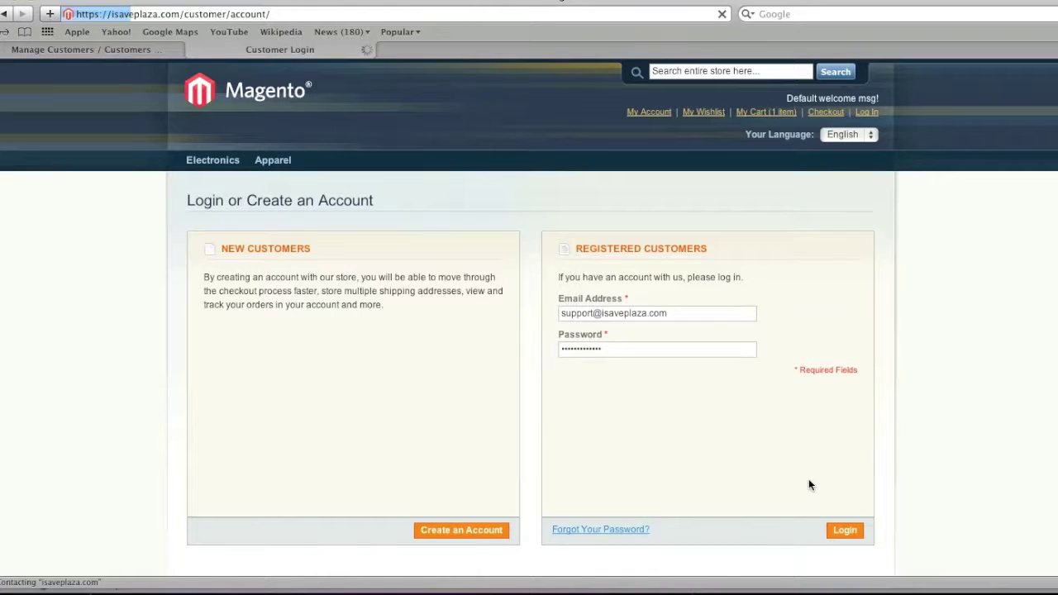
left_click(736, 112)
scroll(562, 377, "down", 2)
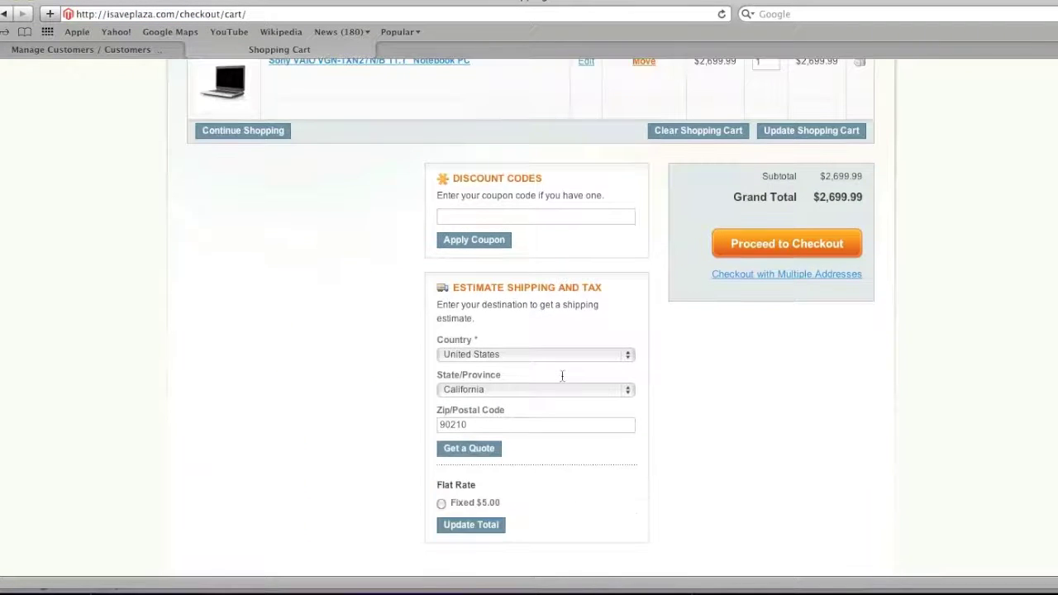
- Set the estimate's state to Florida and postal code to 33771, request a quote, and check the cart totals
left_click(513, 390)
scroll(512, 390, "down", 3)
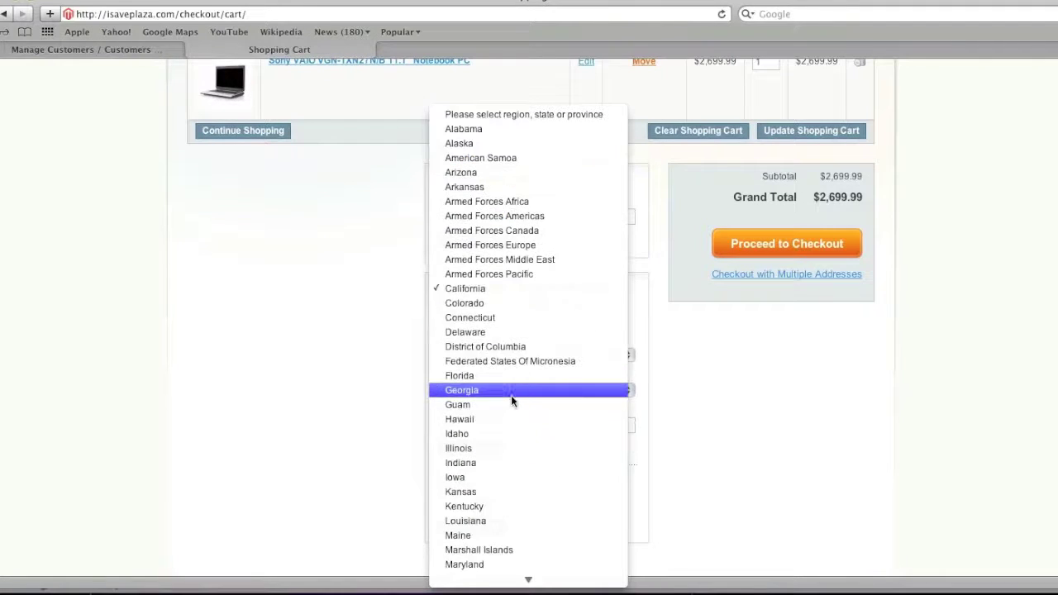
scroll(511, 395, "down", 3)
left_click(506, 300)
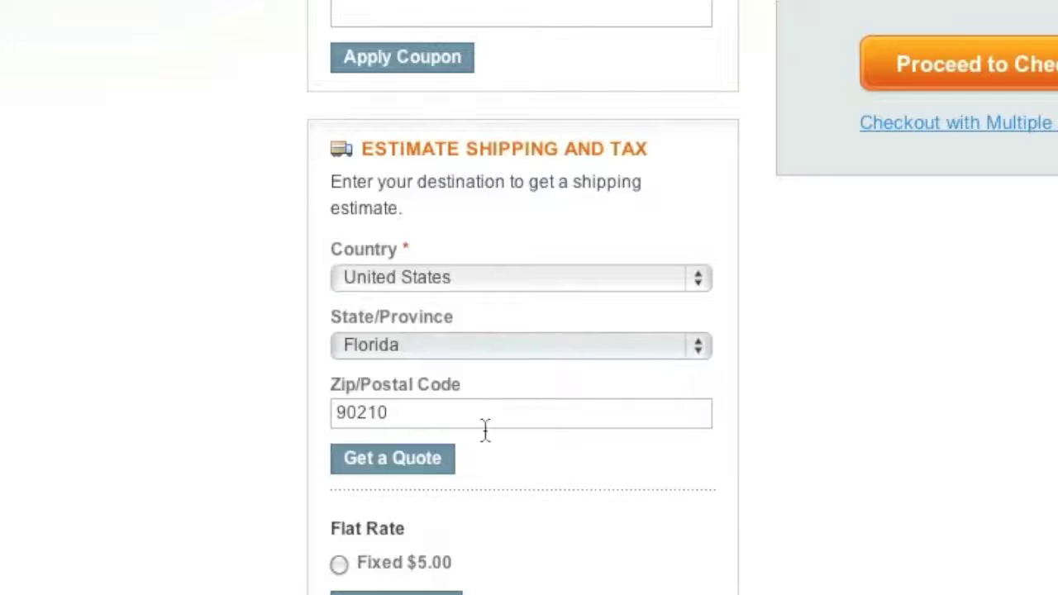
double_click(462, 420)
type("3377")
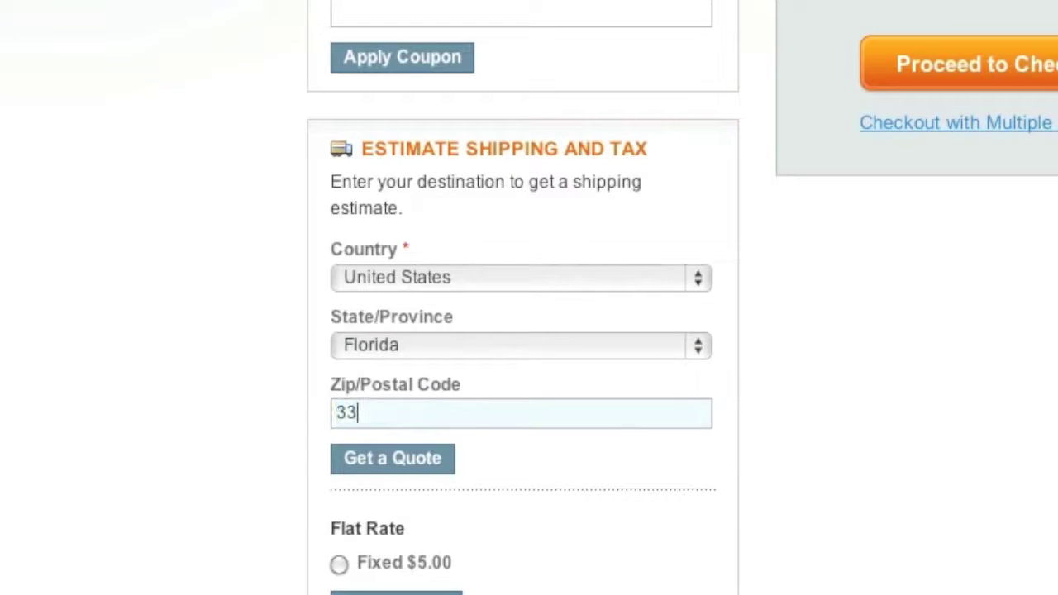
type("1")
left_click(413, 469)
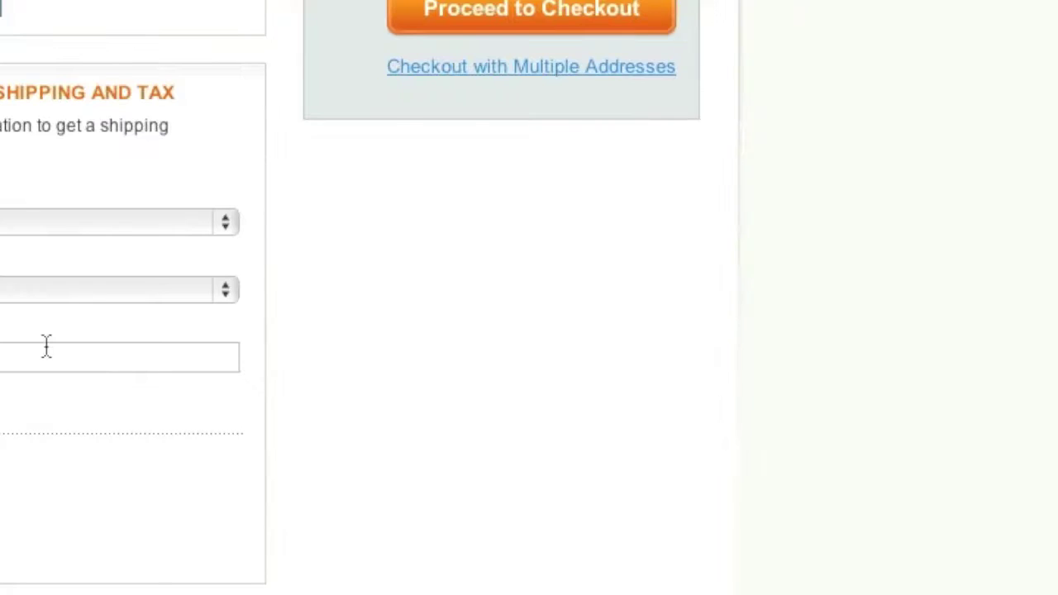
scroll(46, 348, "up", 5)
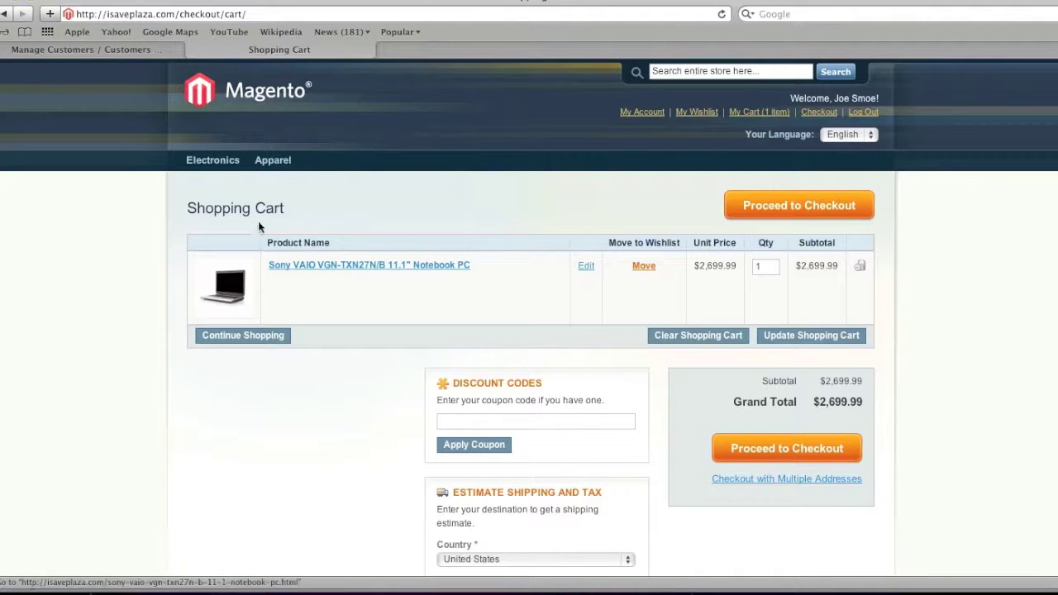
- In the admin panel, set the fl-wholesale tax rate to 3 percent and save it
left_click(144, 52)
mouse_move(161, 166)
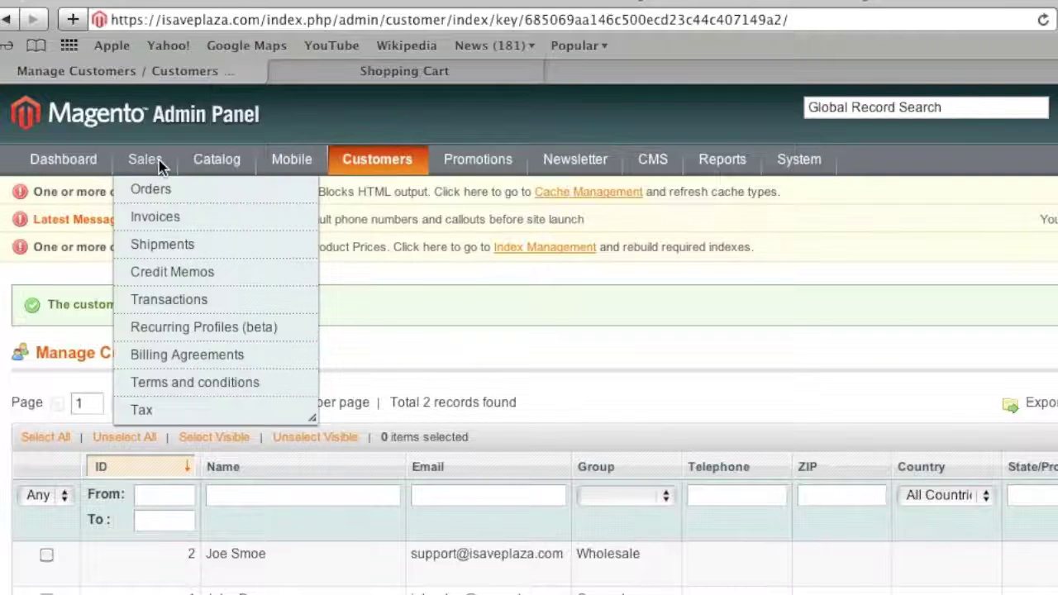
mouse_move(142, 410)
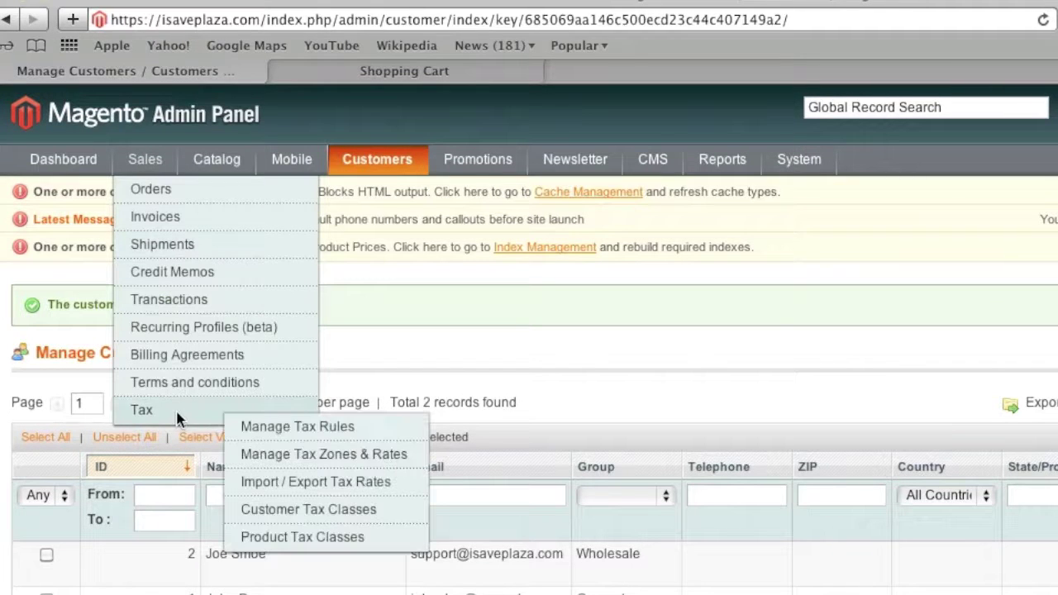
left_click(297, 454)
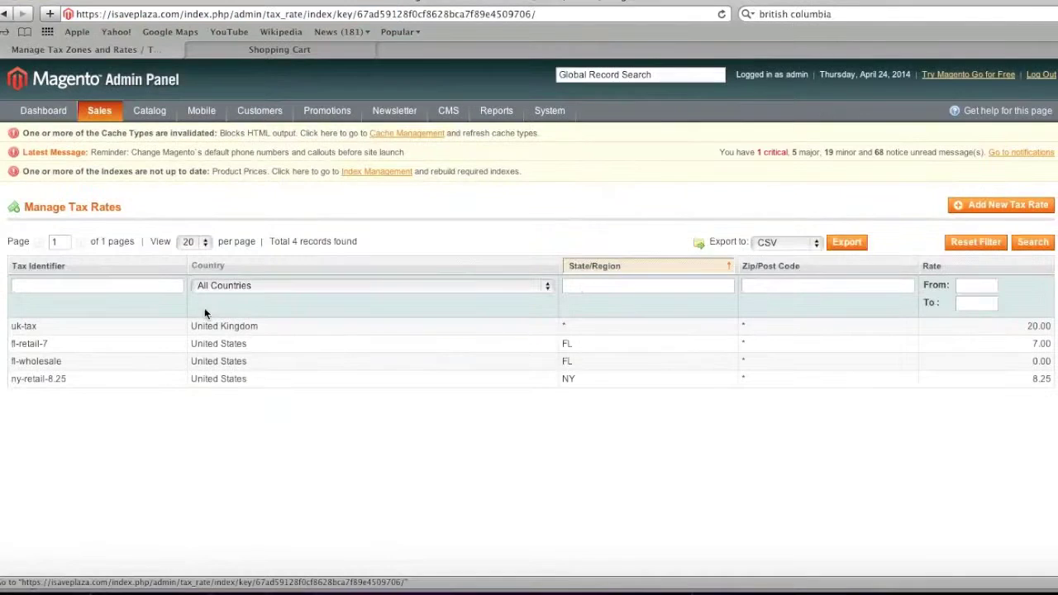
left_click(234, 362)
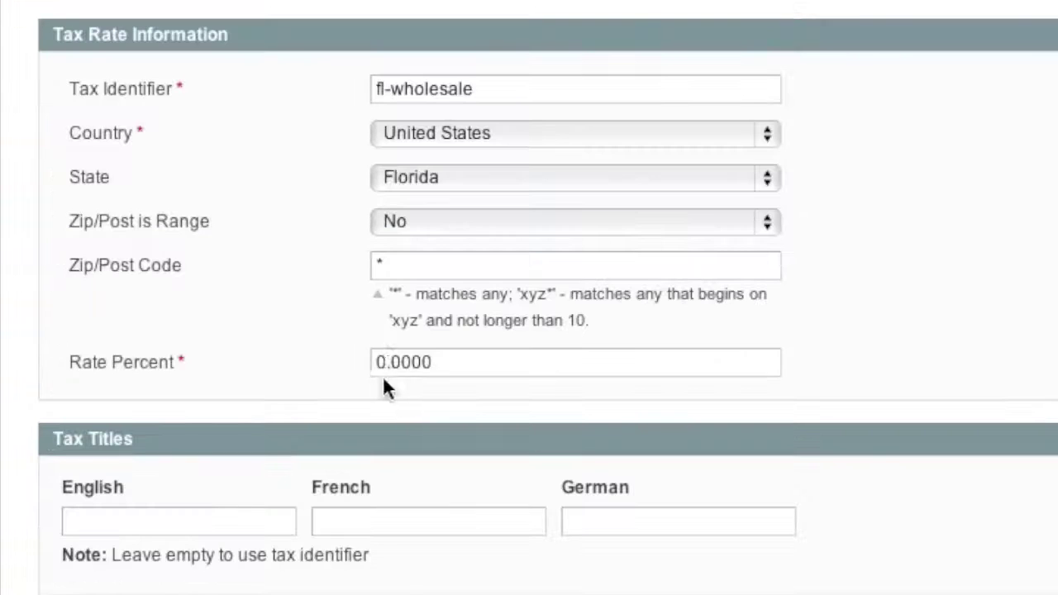
left_click_drag(383, 376, 371, 366)
type("3")
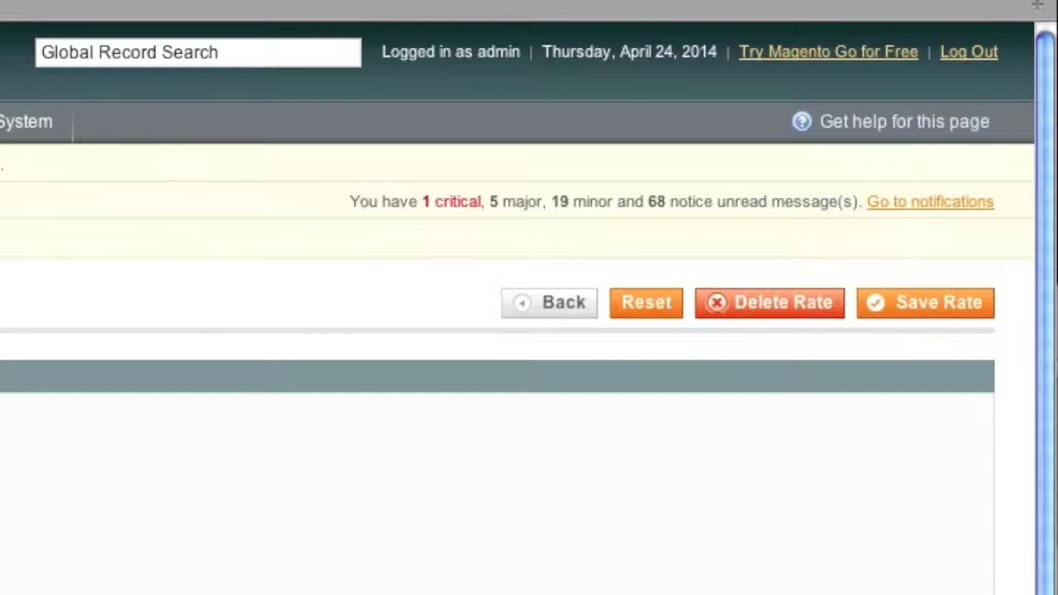
key("Return")
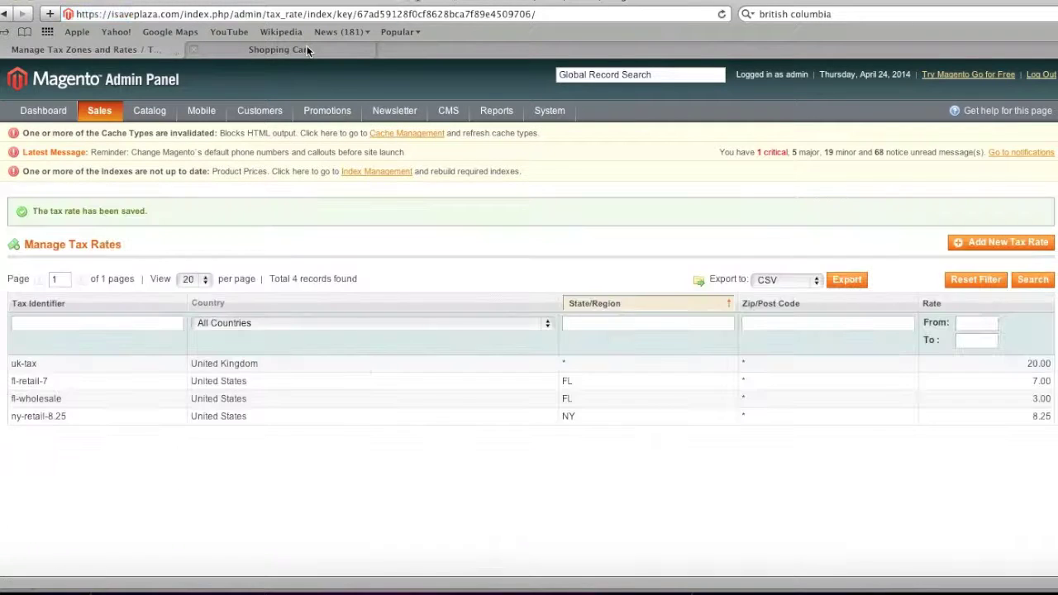
- Return to the storefront cart and request a fresh quote for the existing Florida destination
left_click(307, 49)
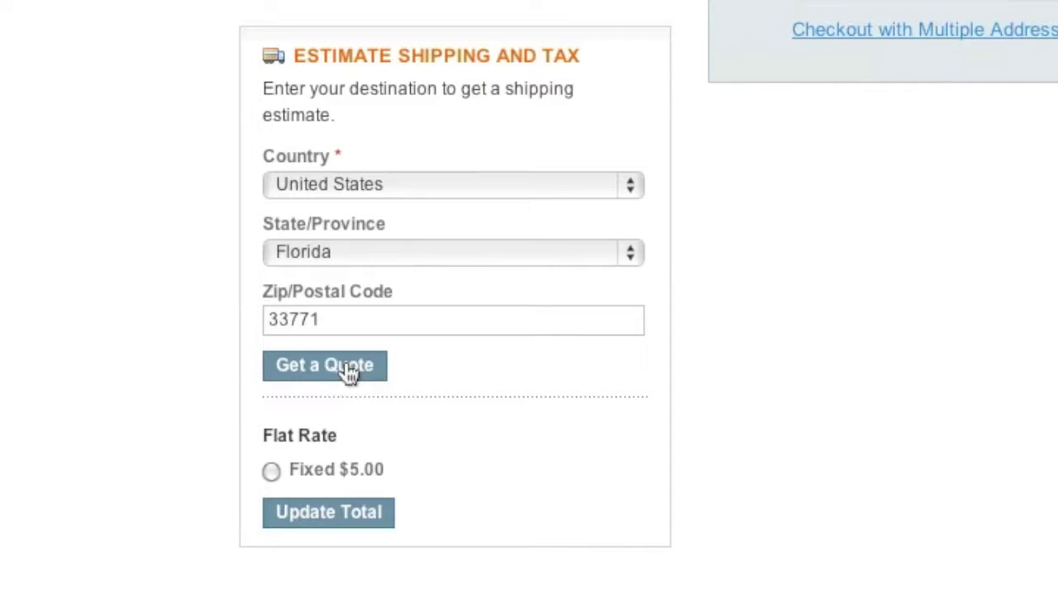
left_click(347, 368)
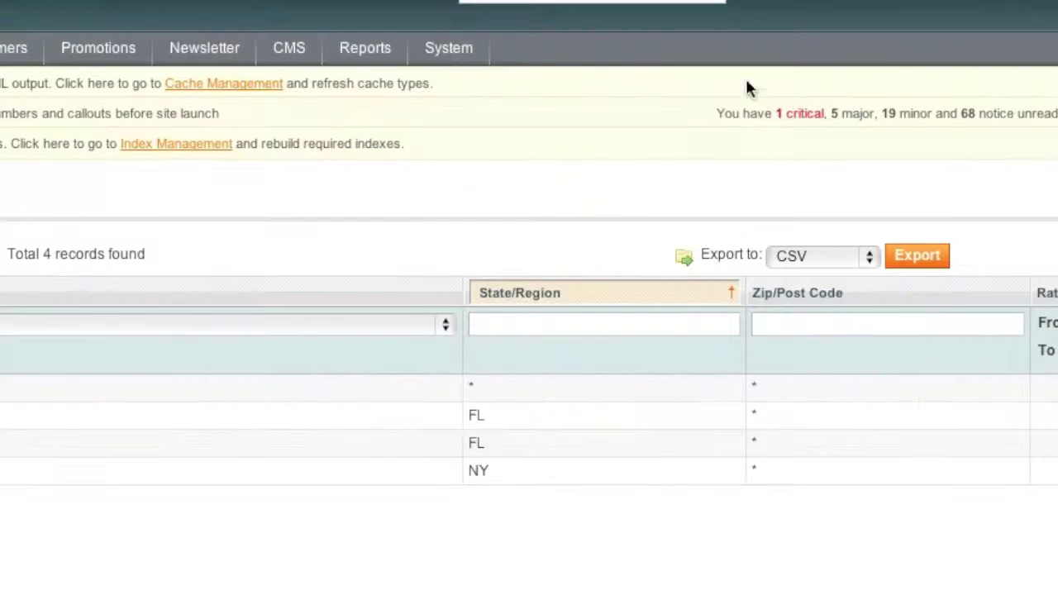
- Go to the admin panel's Tax configuration and examine the available tax classes for shipping
mouse_move(539, 110)
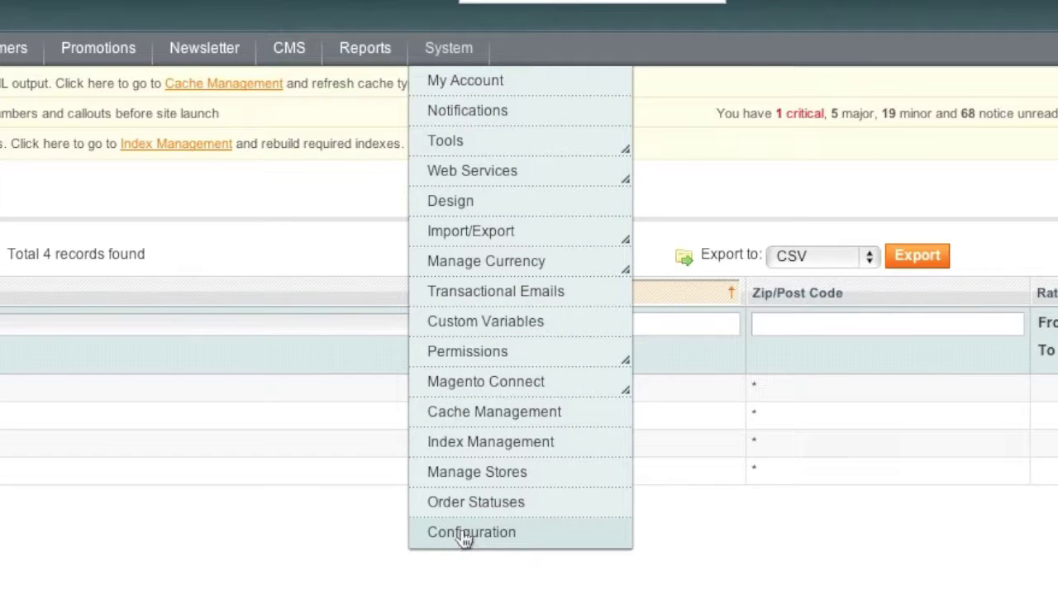
left_click(463, 532)
scroll(264, 430, "down", 10)
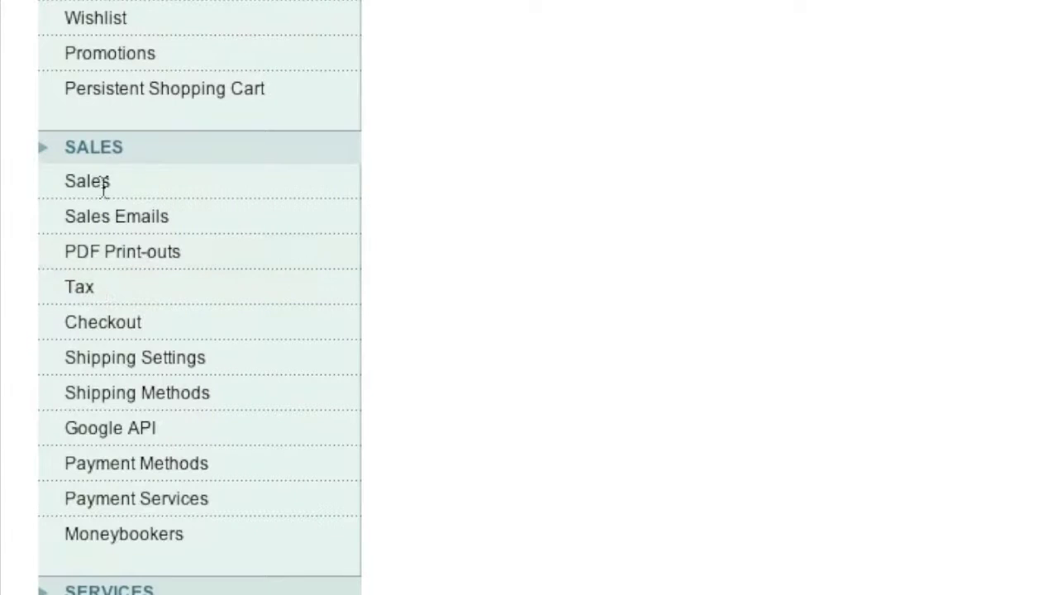
left_click(106, 285)
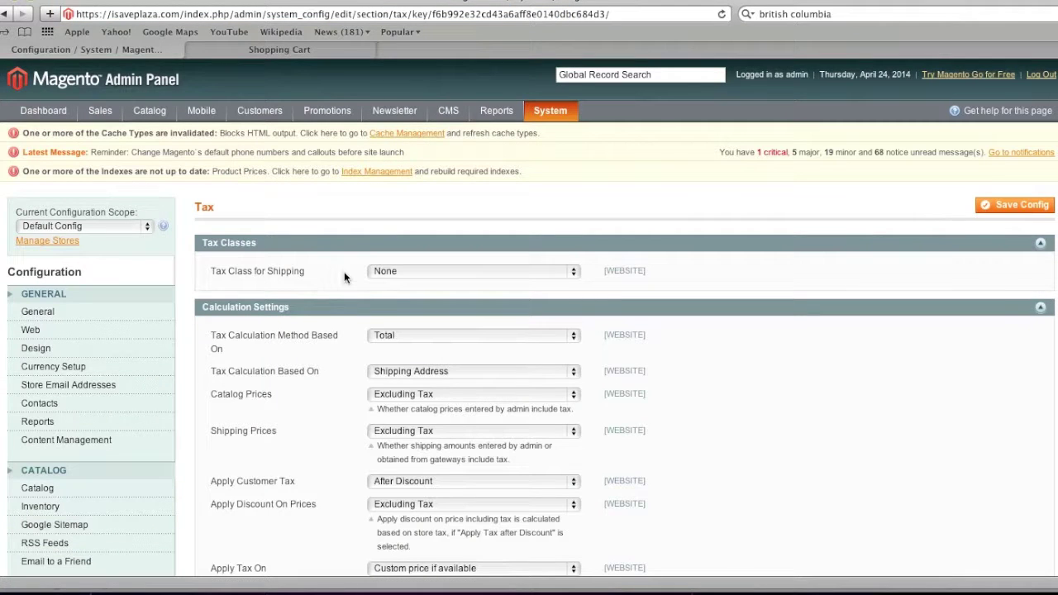
left_click(393, 271)
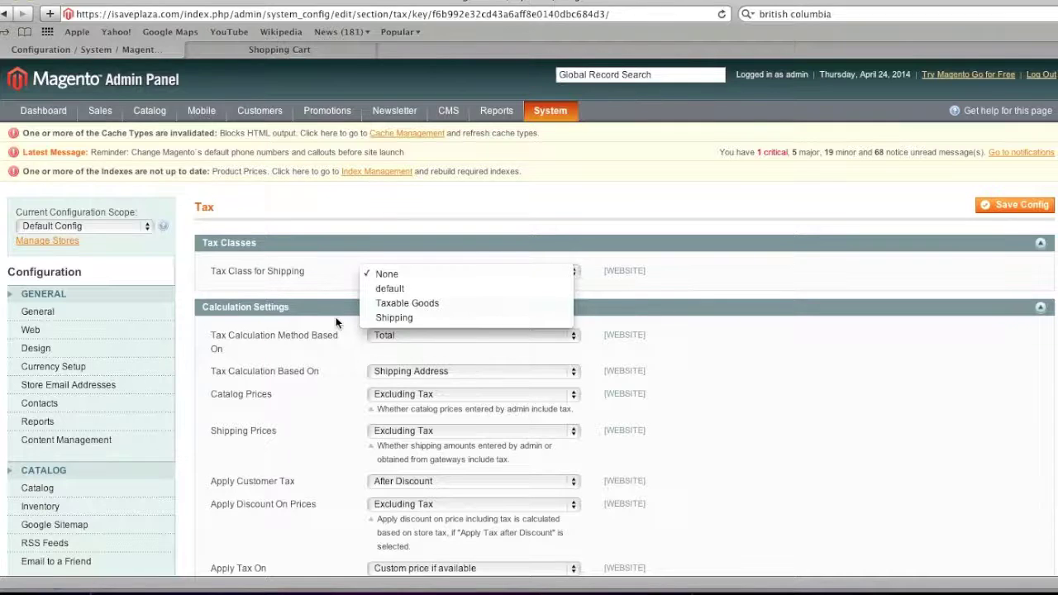
left_click(335, 323)
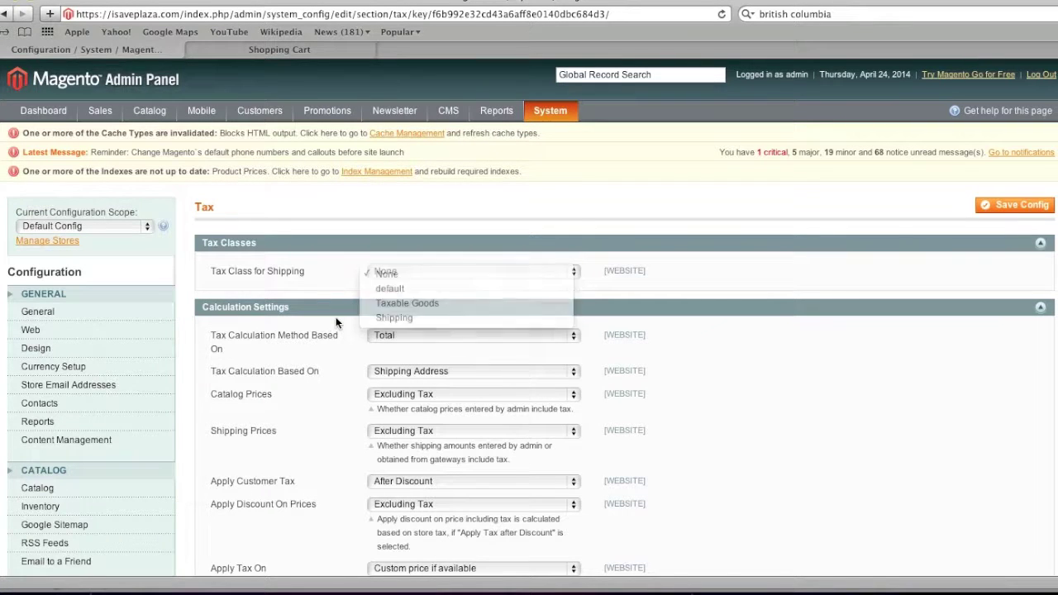
scroll(335, 323, "down", 1)
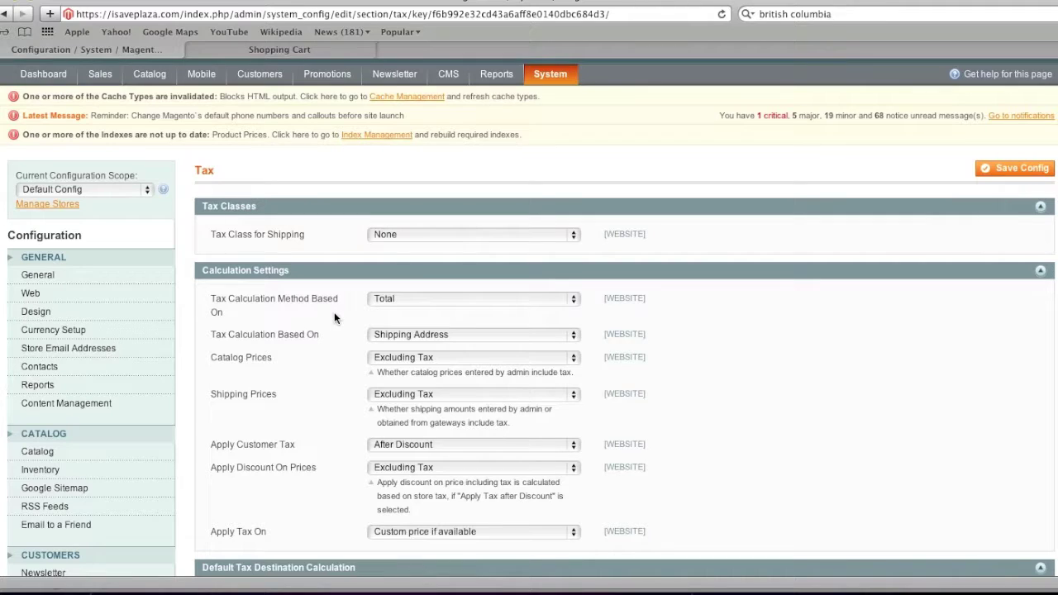
- Examine the choices for the tax calculation method and for the address that tax calculation is based on
left_click(417, 300)
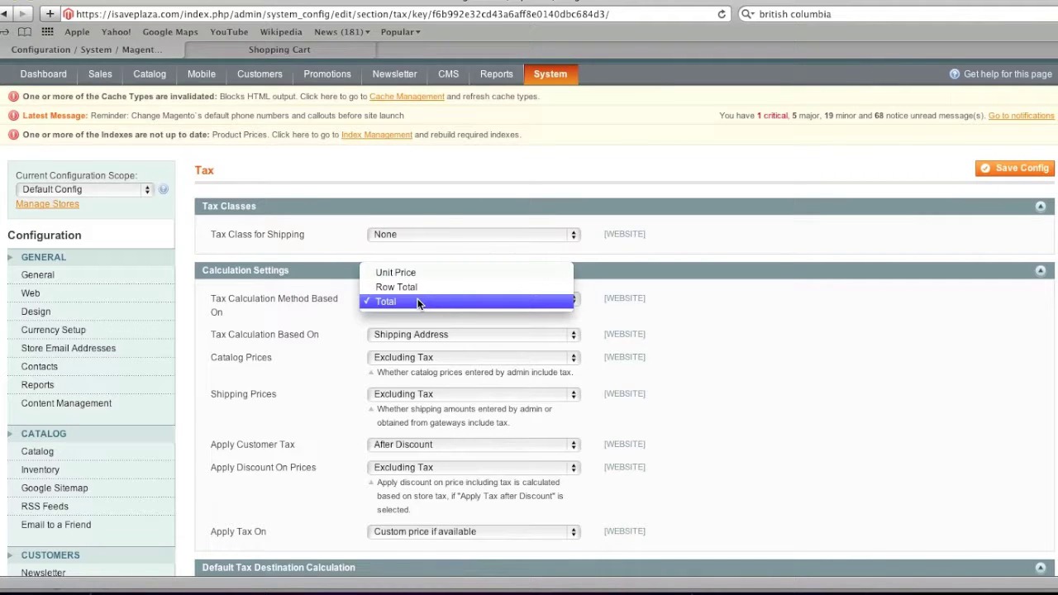
left_click(307, 300)
scroll(306, 326, "down", 1)
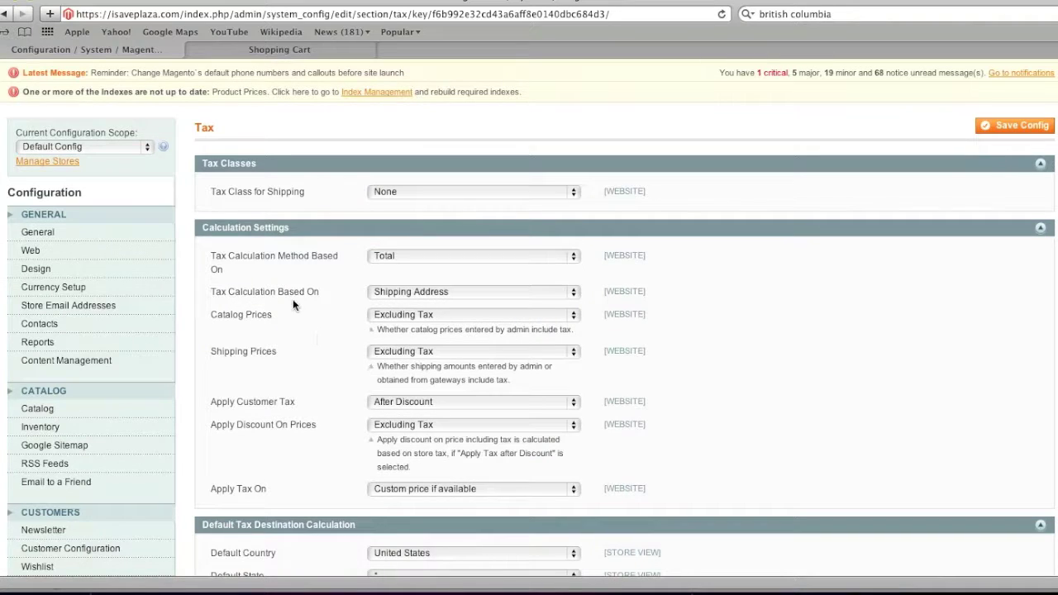
left_click(376, 294)
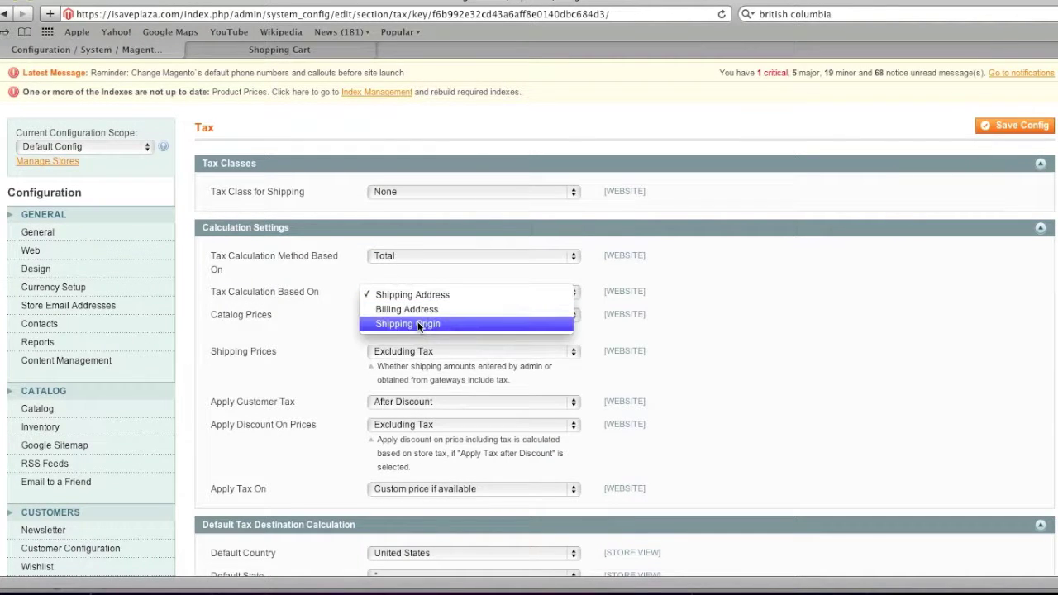
left_click(329, 326)
scroll(330, 326, "down", 1)
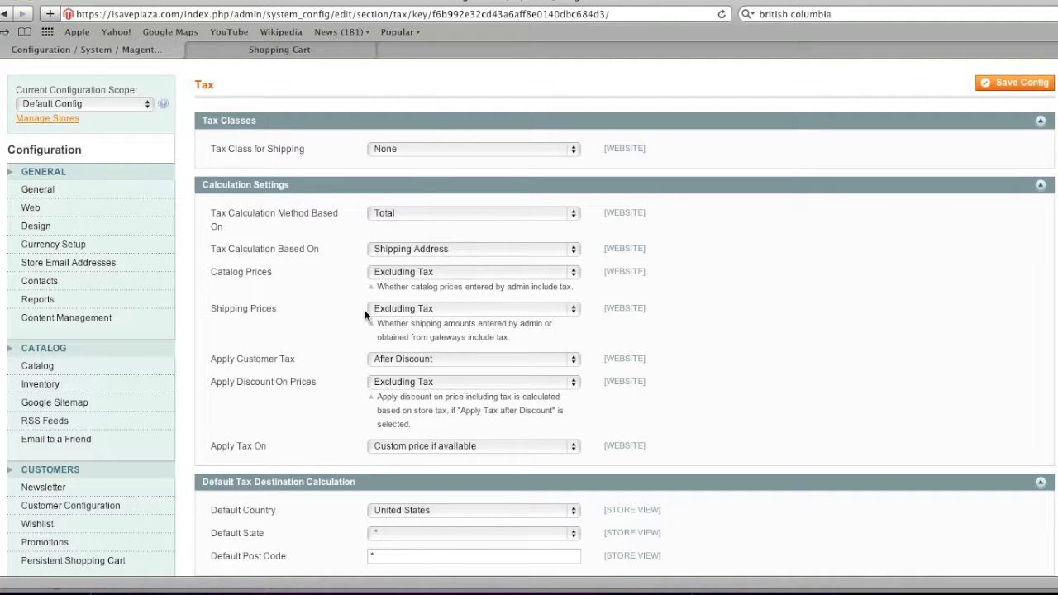
- Examine the choices for Shipping Prices and for applying customer tax before or after discount, keeping the existing selections
left_click(379, 309)
left_click(353, 303)
scroll(351, 327, "down", 1)
scroll(351, 325, "down", 1)
left_click(393, 267)
left_click(348, 251)
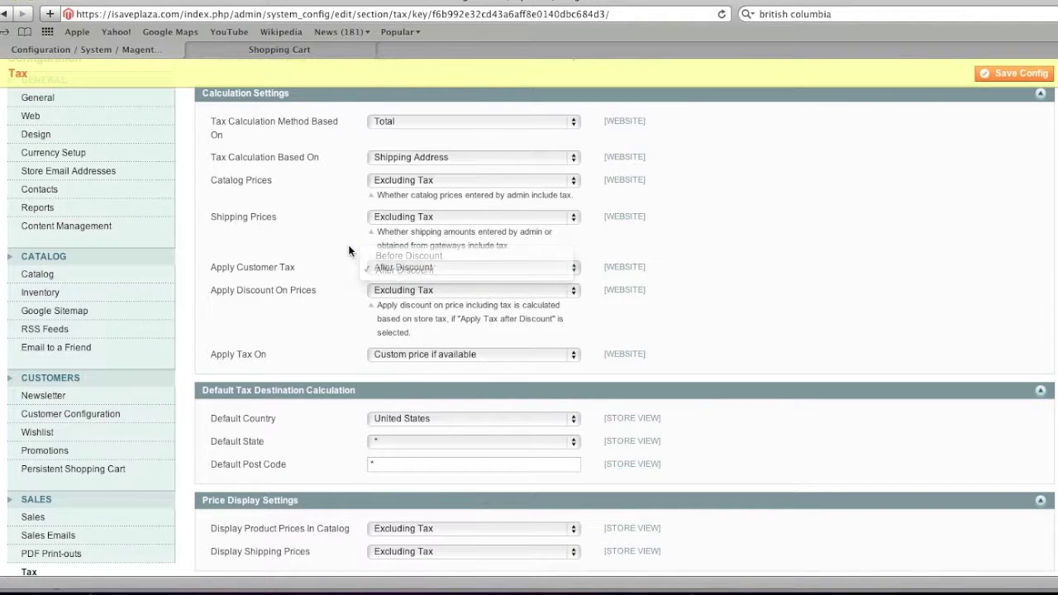
- Examine the Default Country choices for tax destination calculation and the price, shopping cart and order display settings
scroll(351, 295, "down", 1)
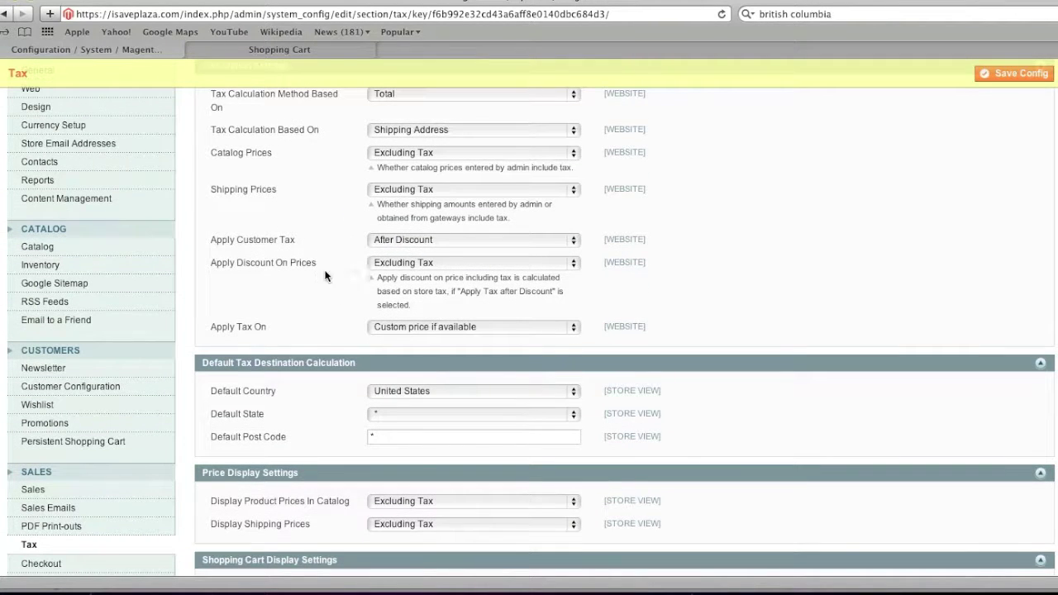
scroll(399, 271, "down", 3)
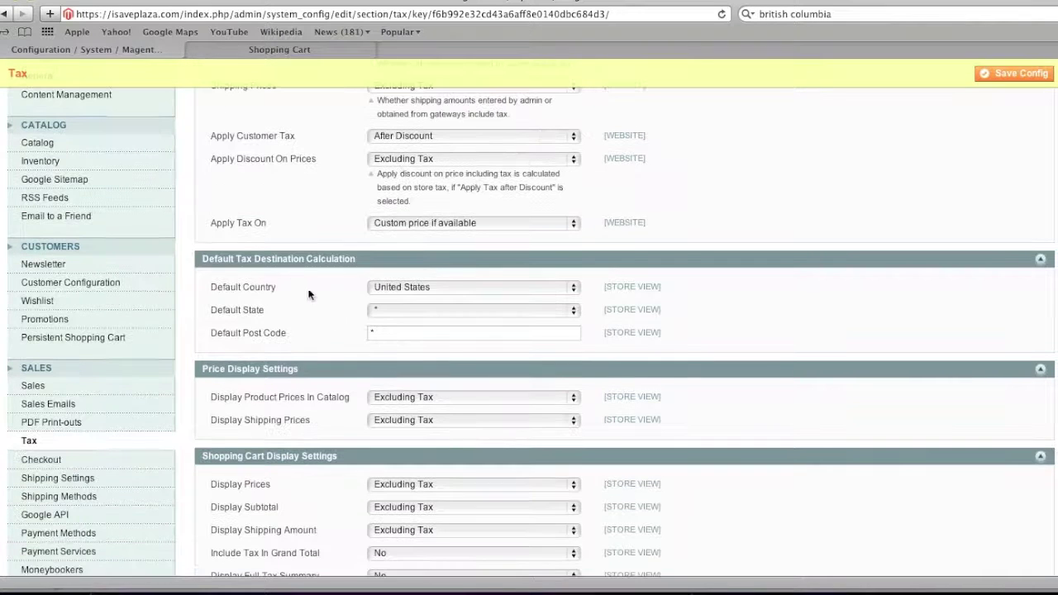
left_click(385, 286)
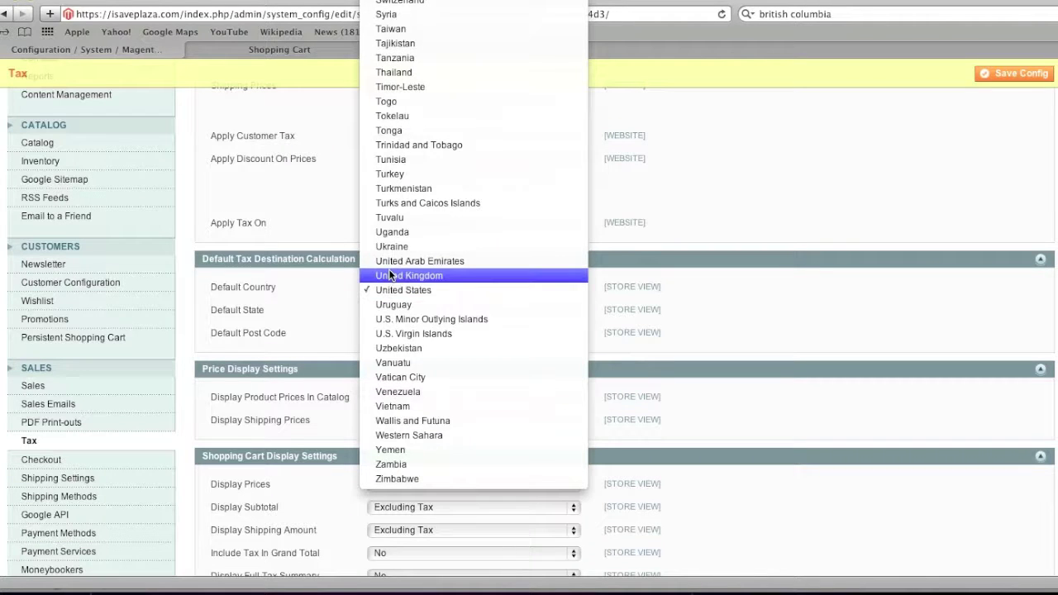
left_click(337, 285)
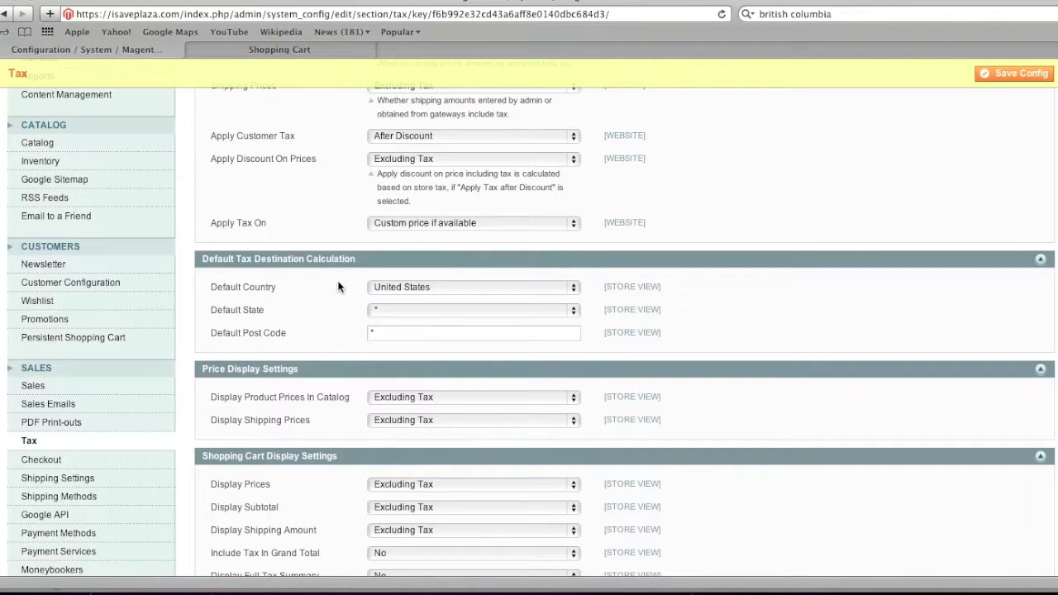
scroll(337, 287, "down", 2)
left_click(397, 244)
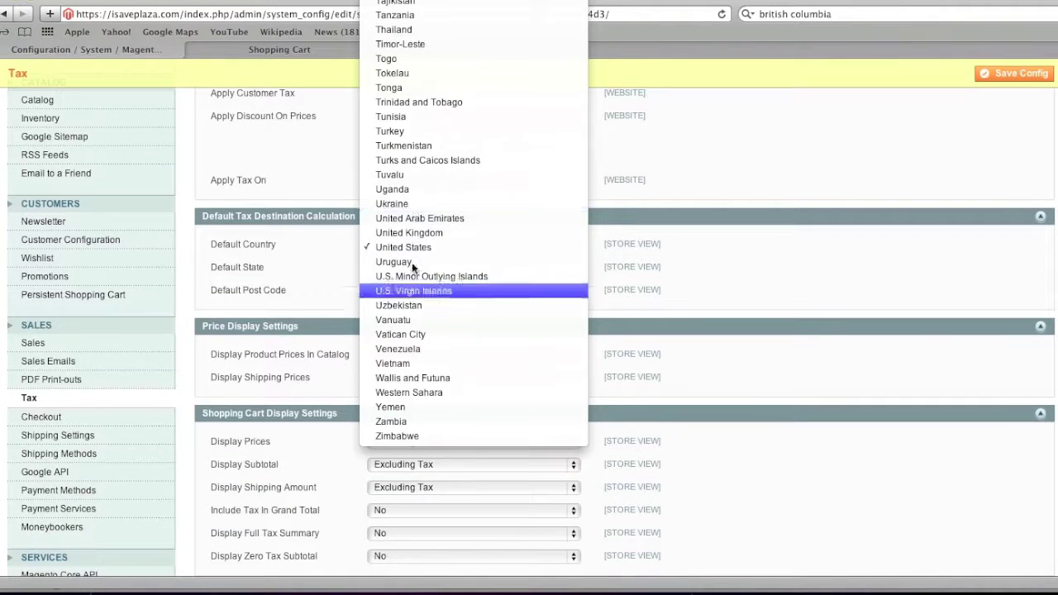
left_click(356, 284)
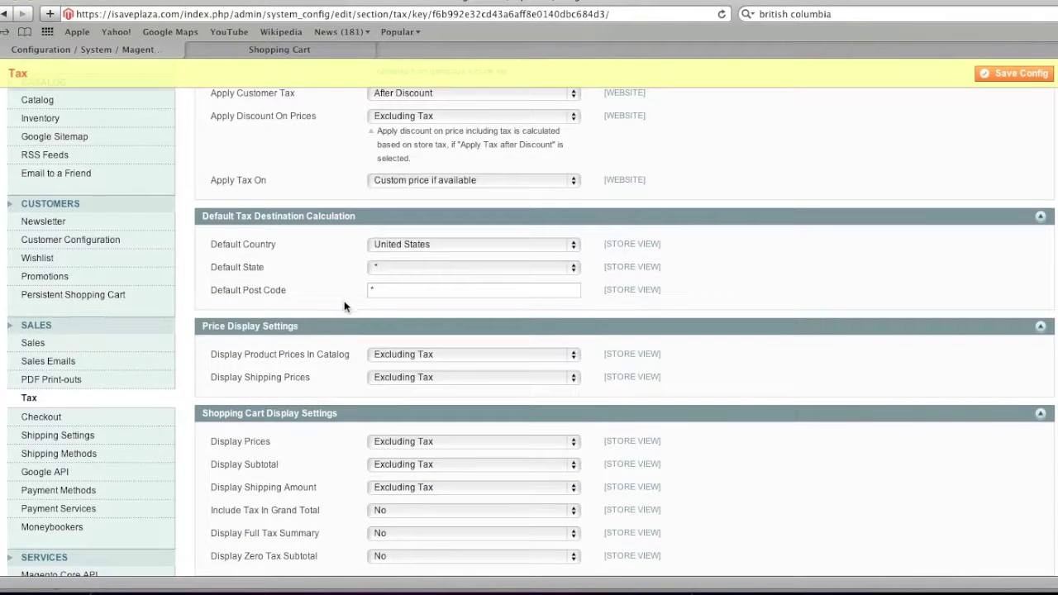
scroll(344, 306, "down", 4)
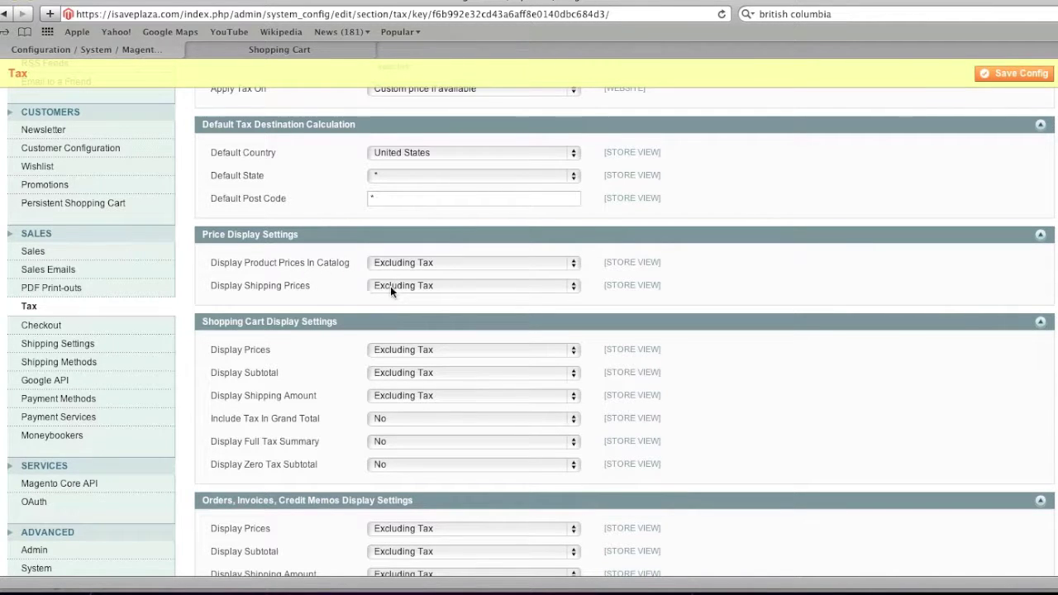
scroll(339, 322, "down", 1)
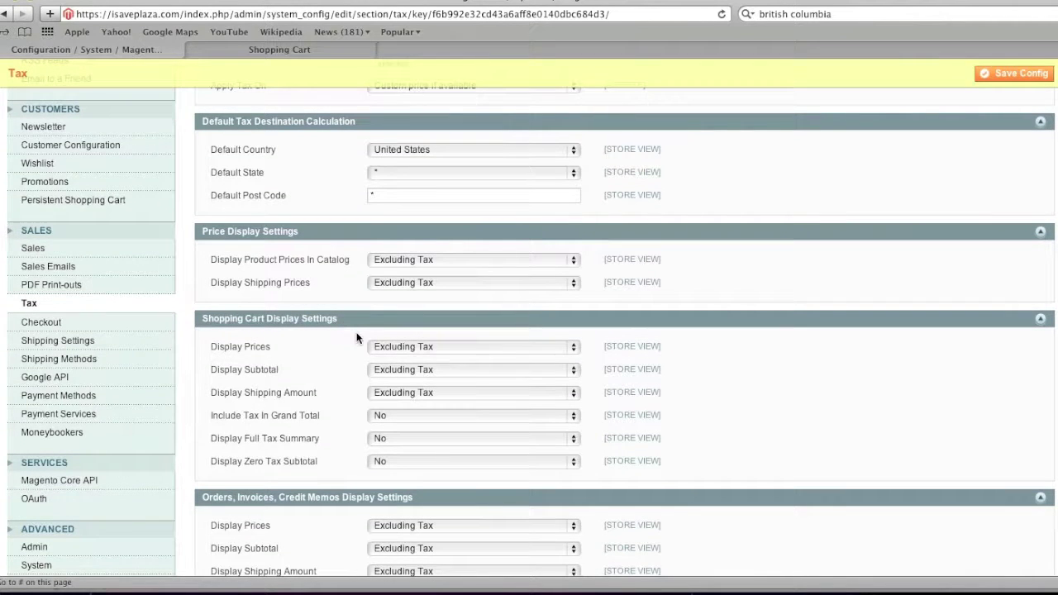
scroll(355, 336, "down", 5)
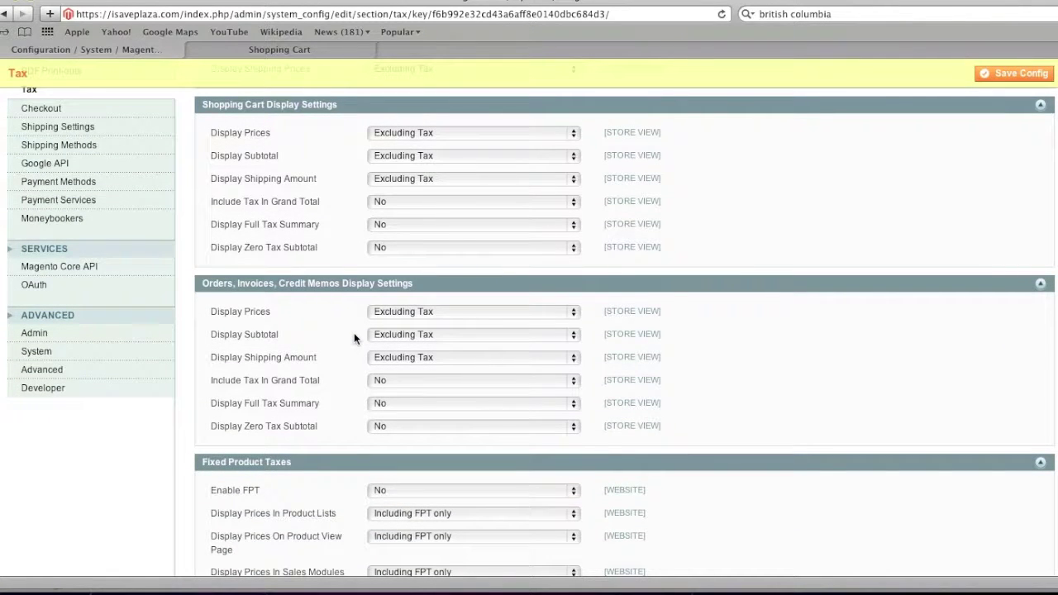
- Set Enable FPT to Yes under Fixed Product Taxes and save the tax configuration
scroll(354, 338, "down", 1)
scroll(354, 332, "down", 1)
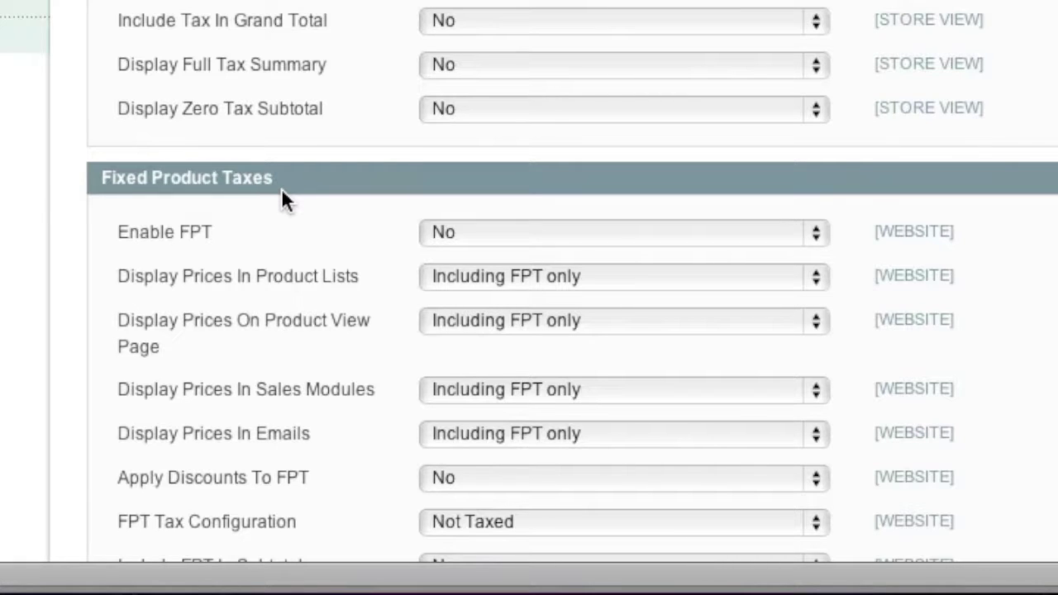
left_click(518, 231)
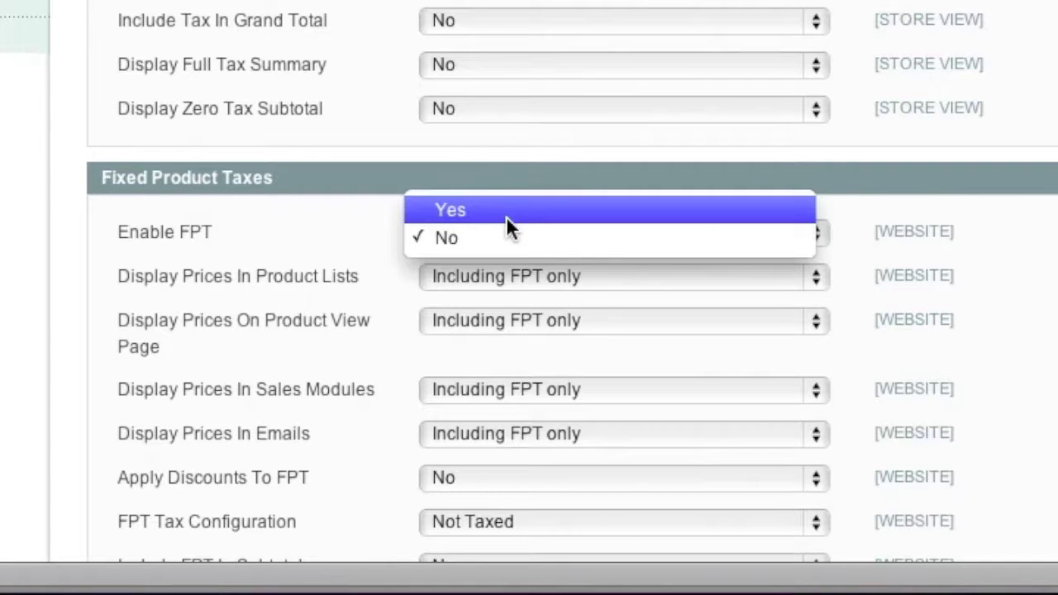
left_click(506, 216)
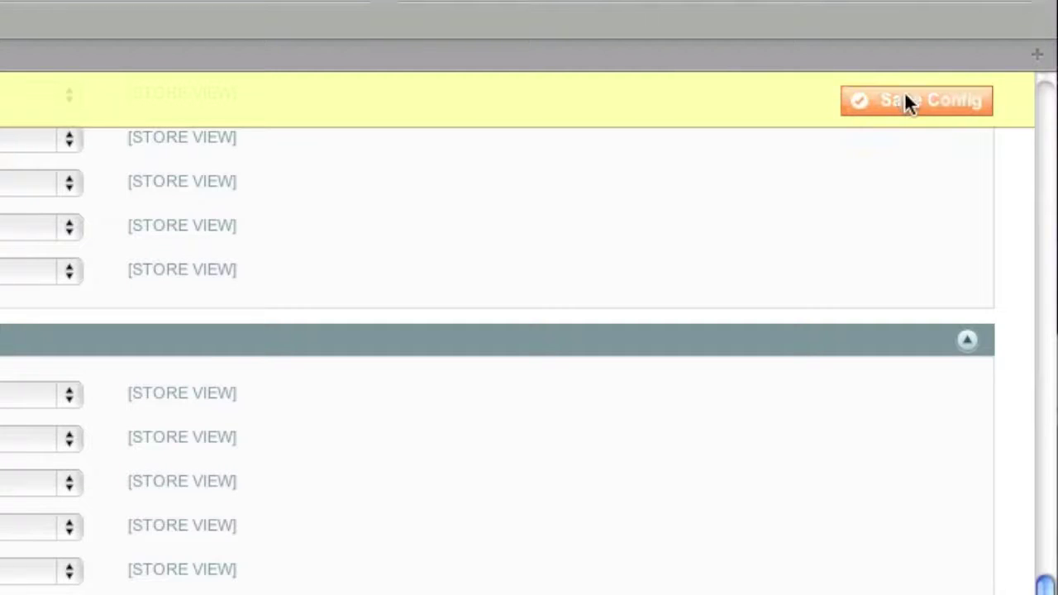
left_click(904, 99)
- Go to the product attribute management and start a new attribute with Fixed Product Tax as its catalog input type
mouse_move(190, 106)
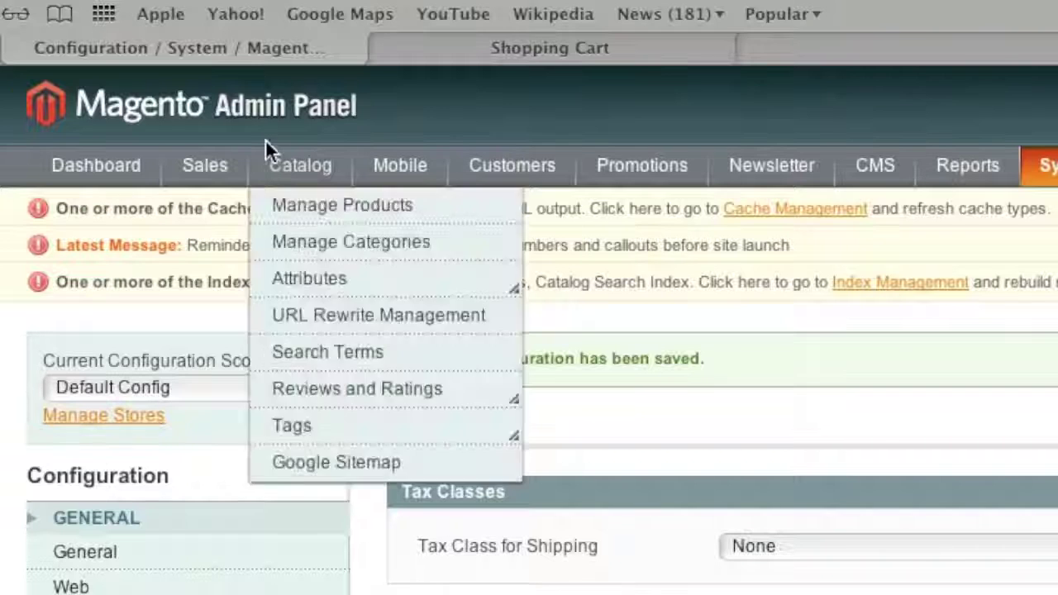
mouse_move(303, 279)
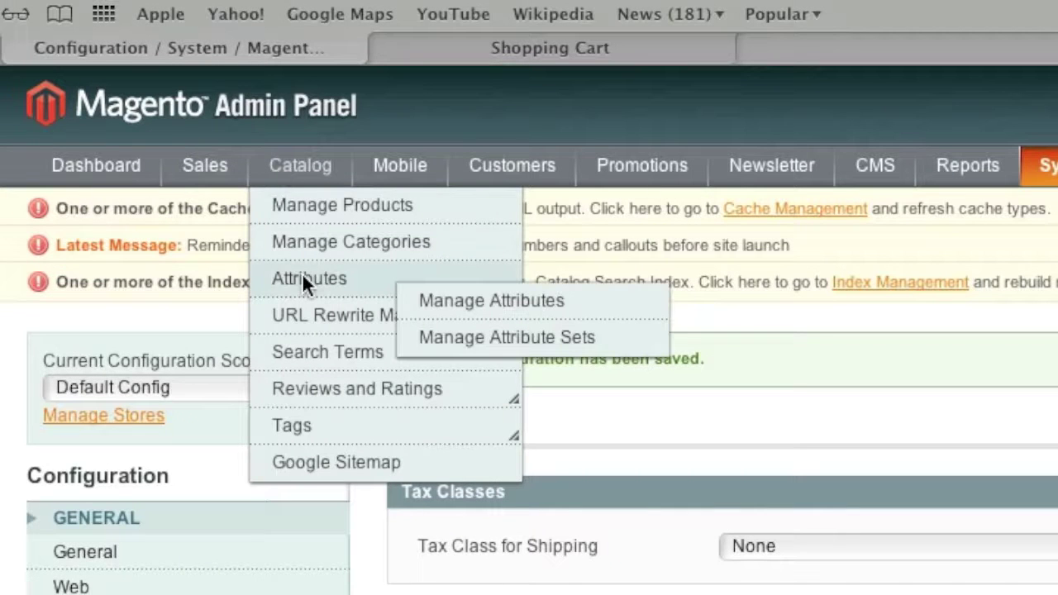
left_click(493, 303)
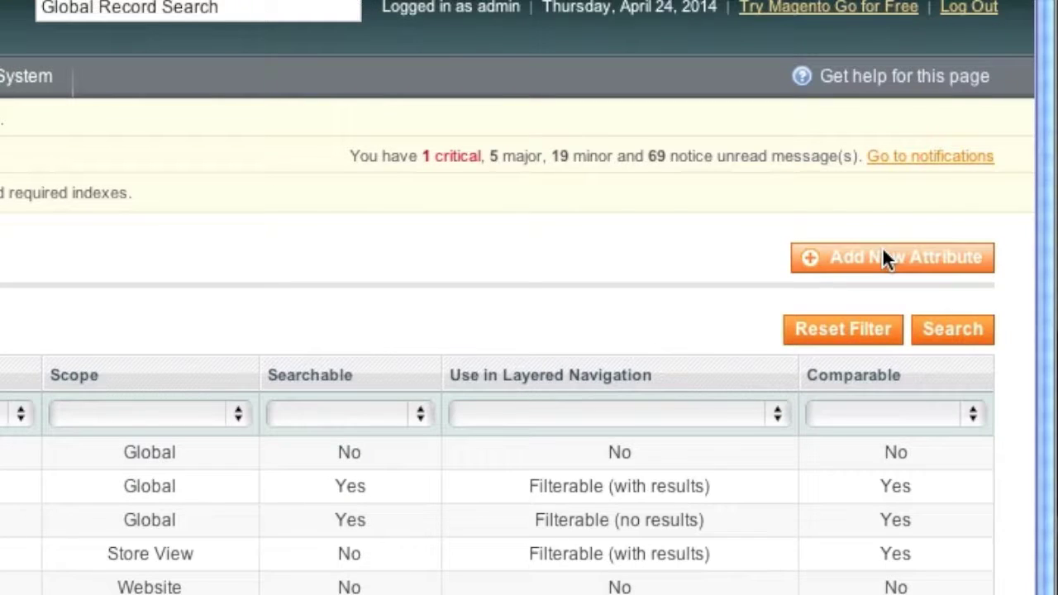
left_click(883, 251)
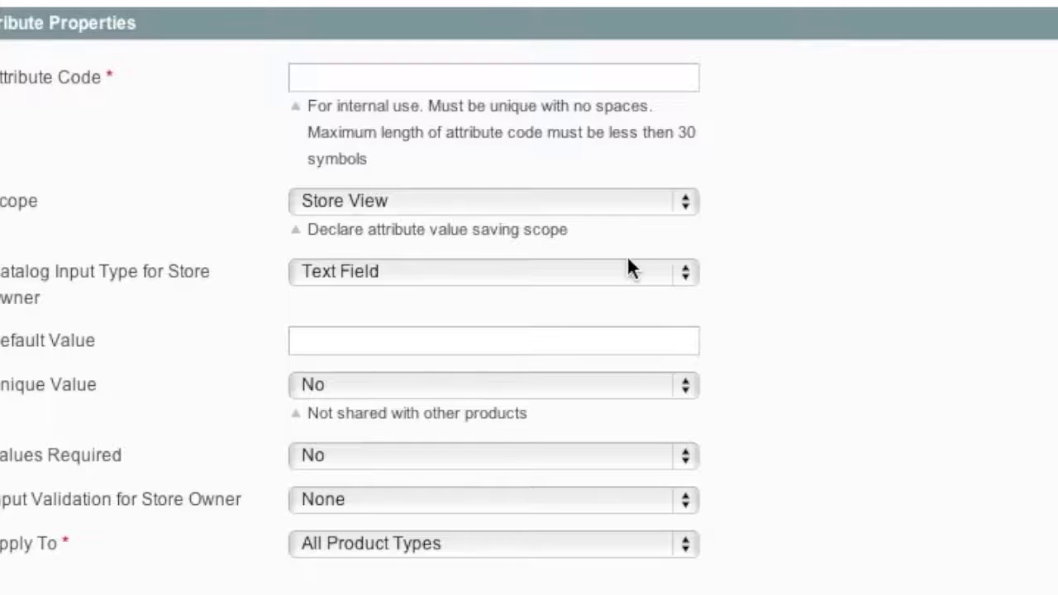
left_click(546, 369)
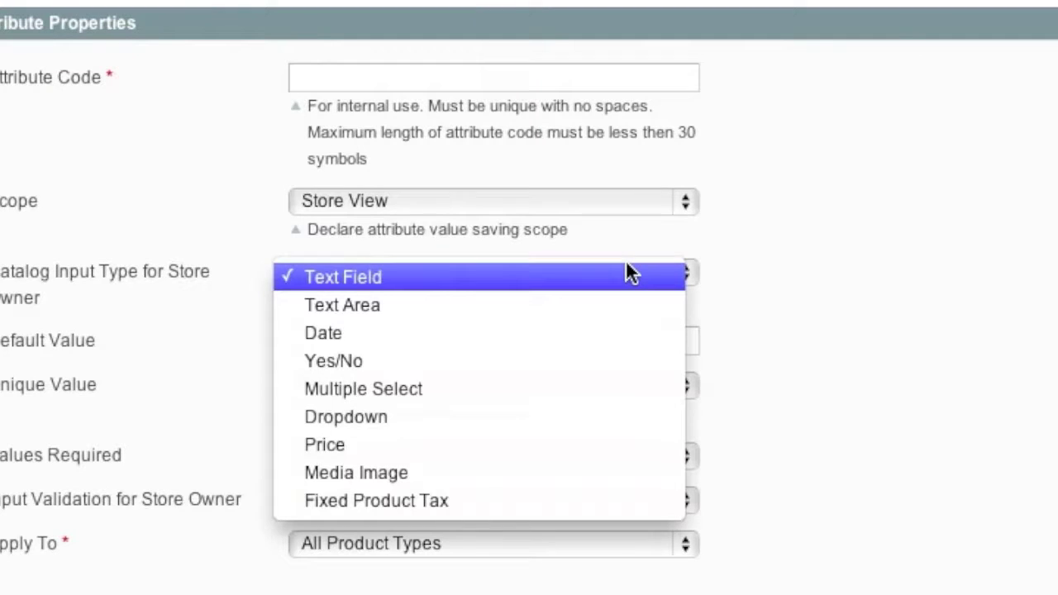
left_click(540, 501)
- Enter eco as the attribute code and apply the attribute to selected product types, choosing Simple Product
left_click(368, 76)
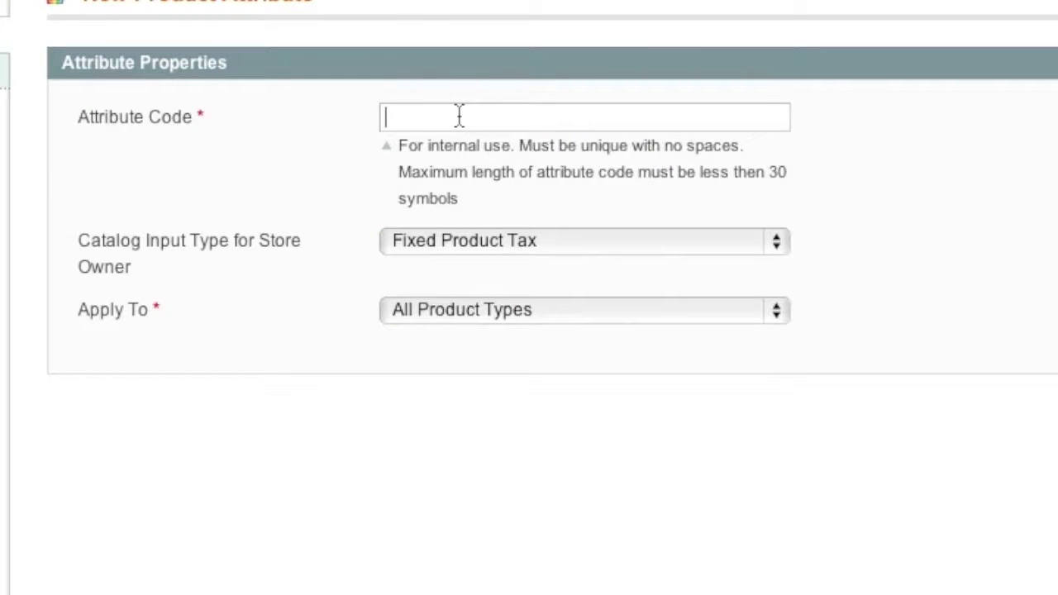
type("eco")
left_click(461, 311)
left_click(462, 358)
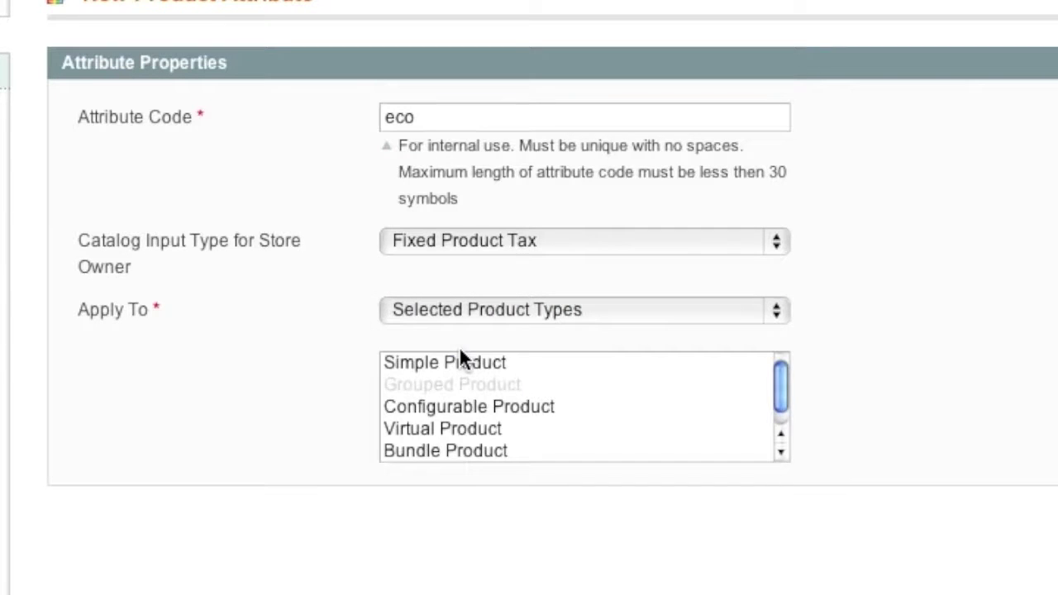
left_click(477, 364)
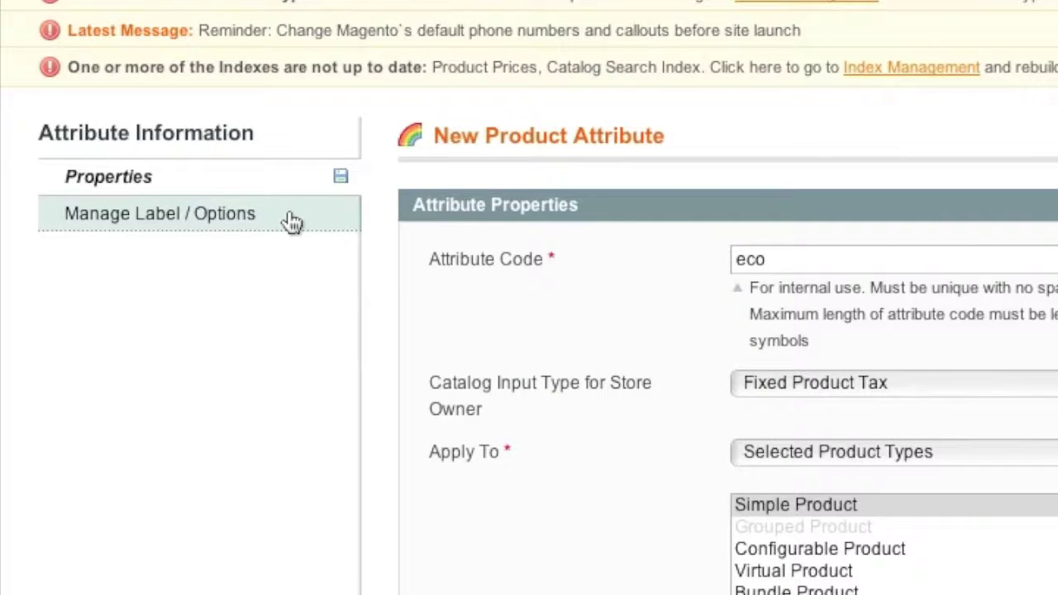
- Give the new attribute the Admin title Eco and save it
left_click(291, 220)
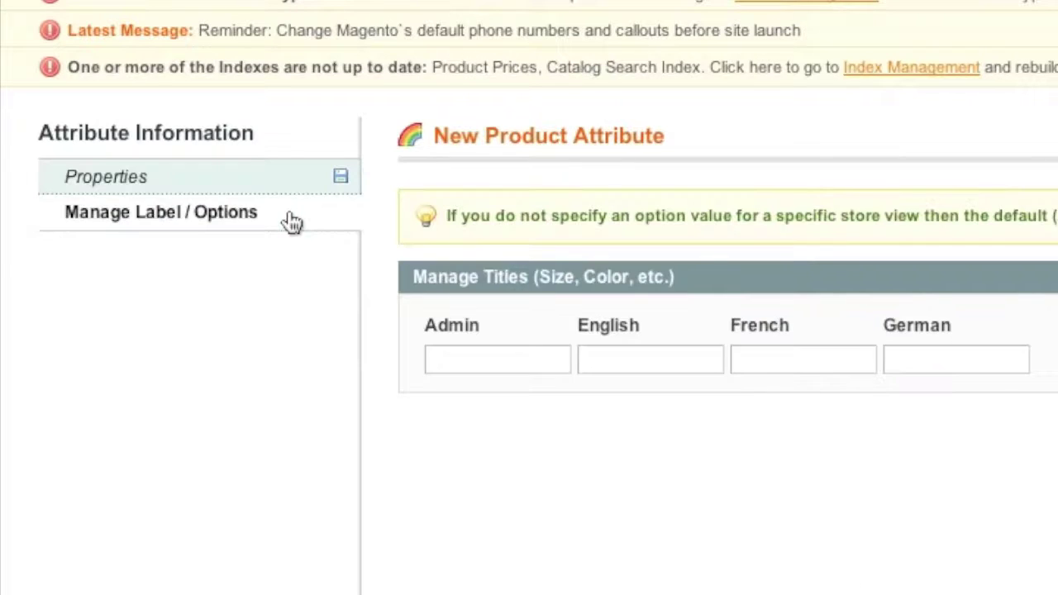
left_click(494, 353)
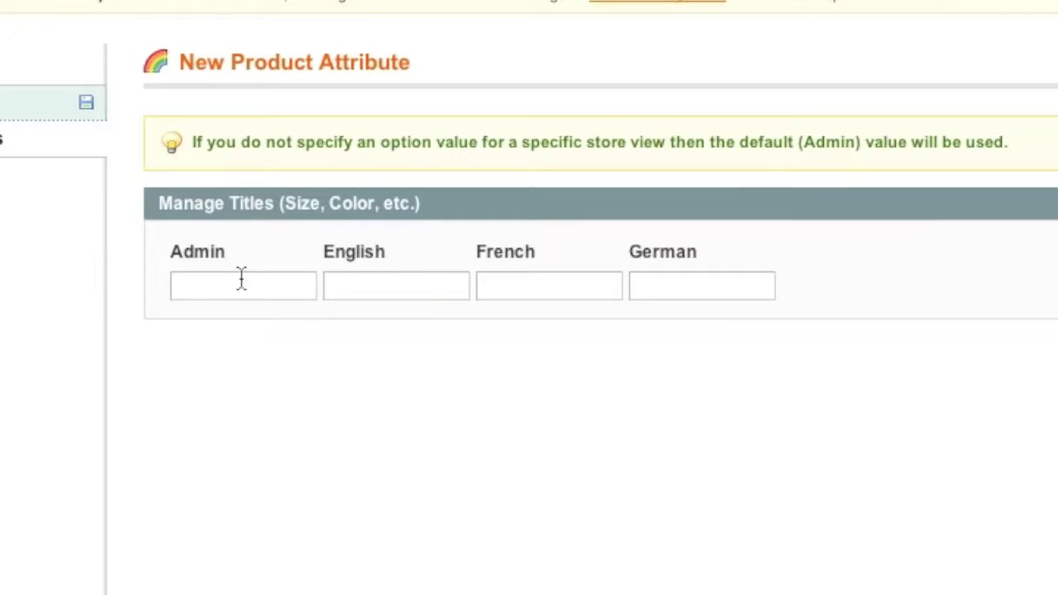
type("Eco")
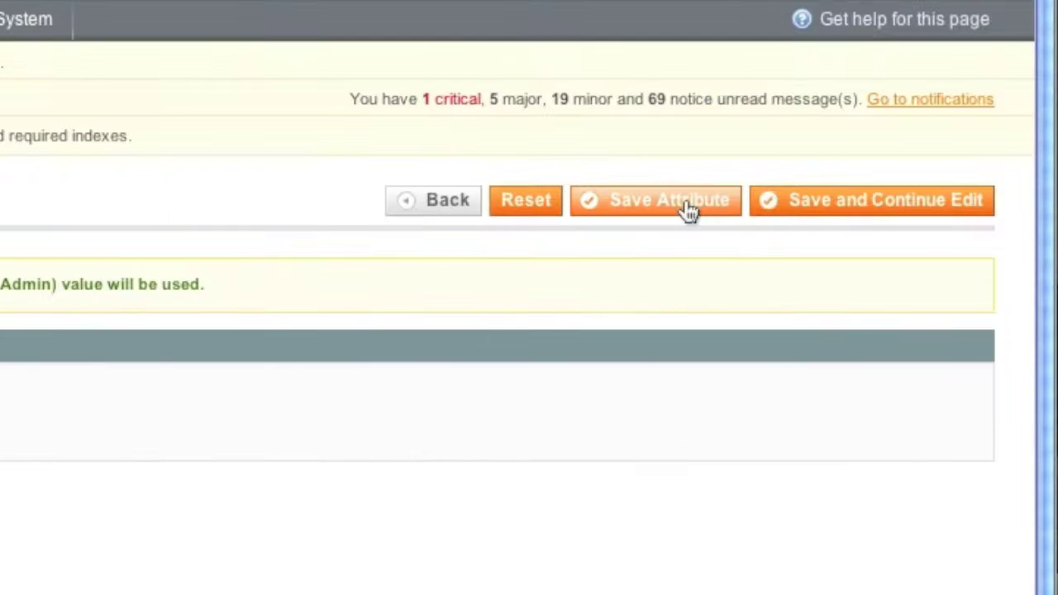
left_click(689, 211)
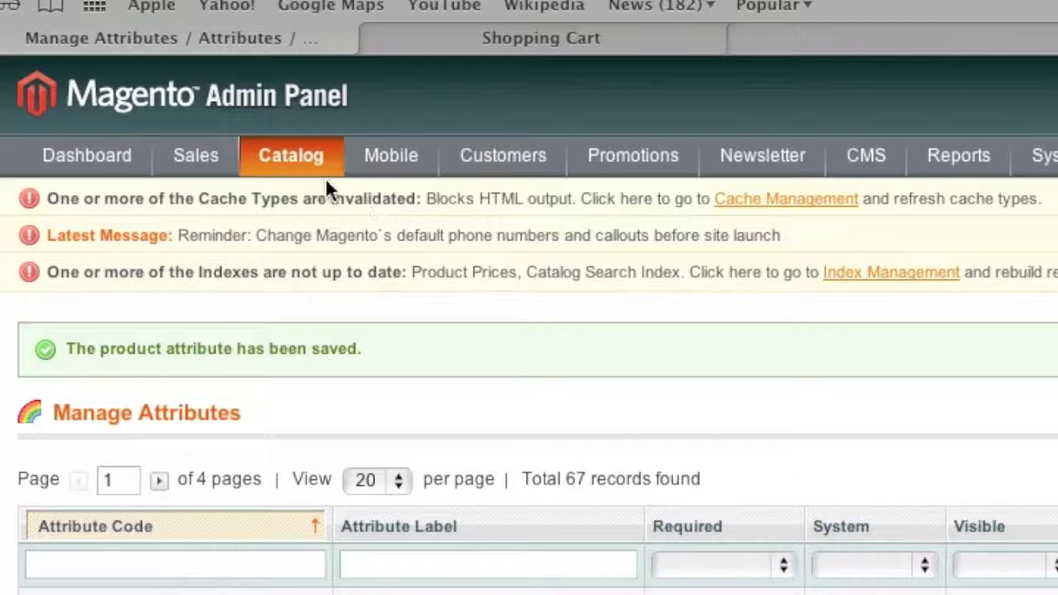
- Go to the attribute set management and open the Default set for editing
mouse_move(311, 168)
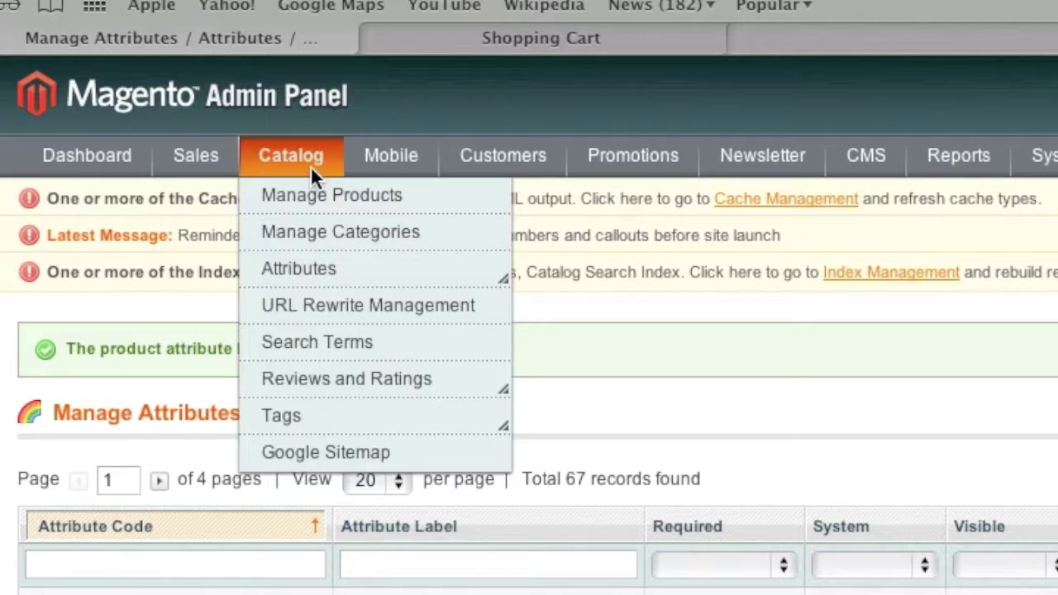
mouse_move(323, 270)
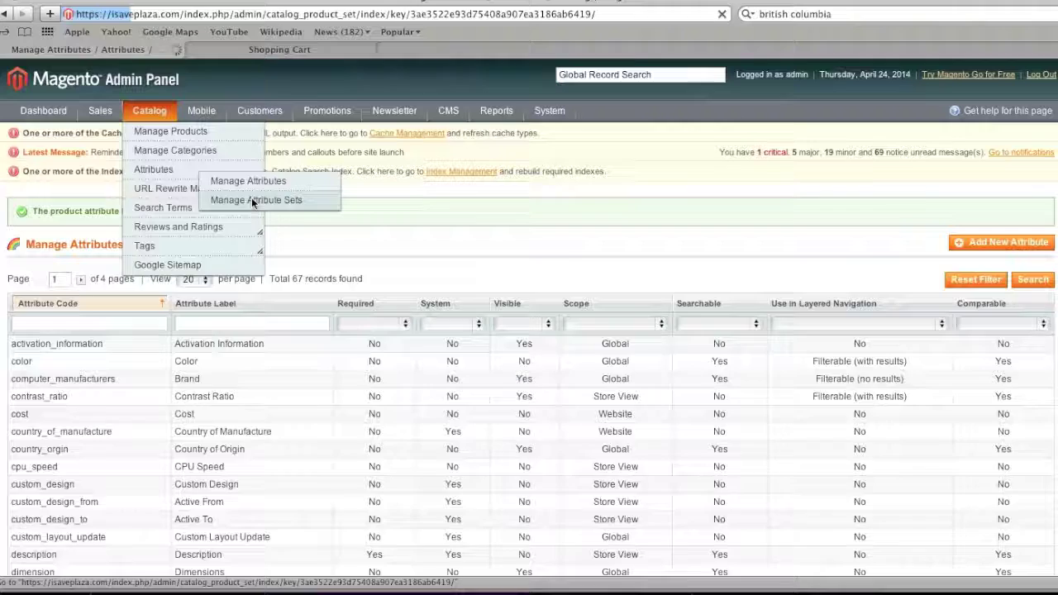
left_click(487, 329)
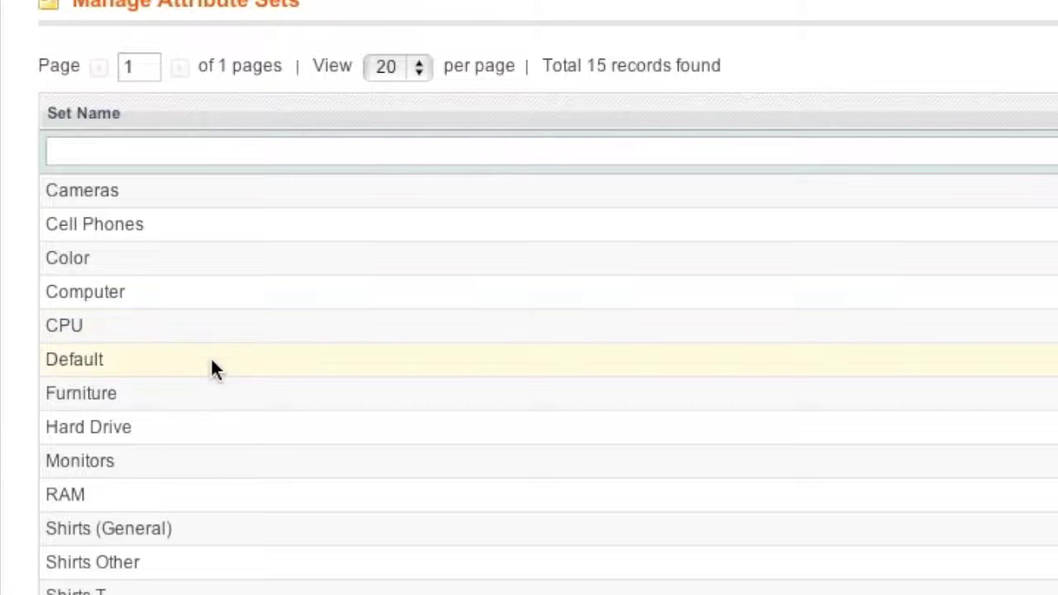
left_click(212, 362)
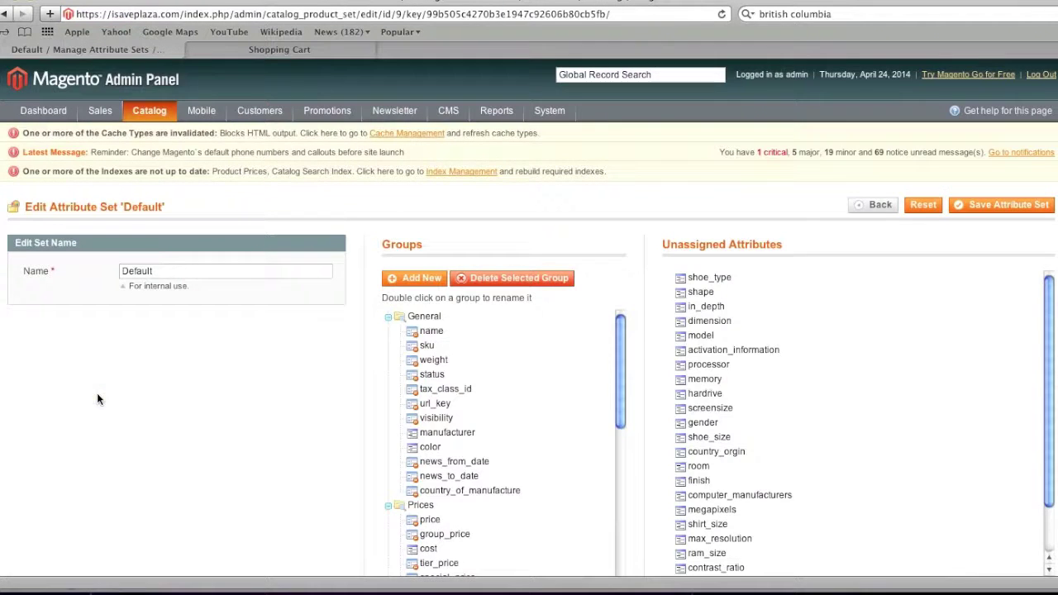
- Assign the unassigned eco attribute to the Prices group of the Default attribute set and save the set
scroll(869, 439, "down", 5)
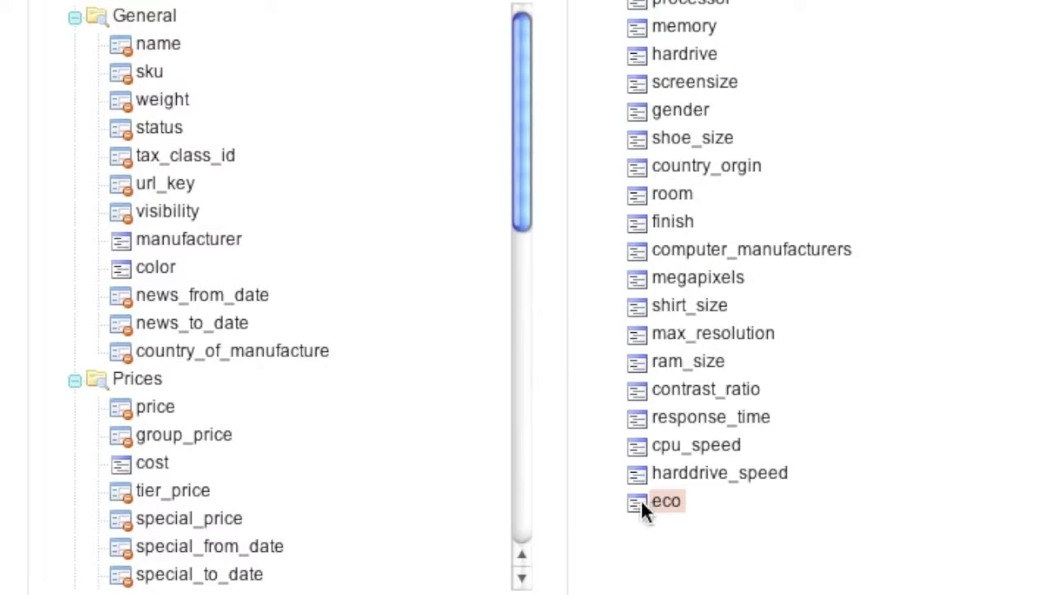
left_click_drag(642, 502, 124, 382)
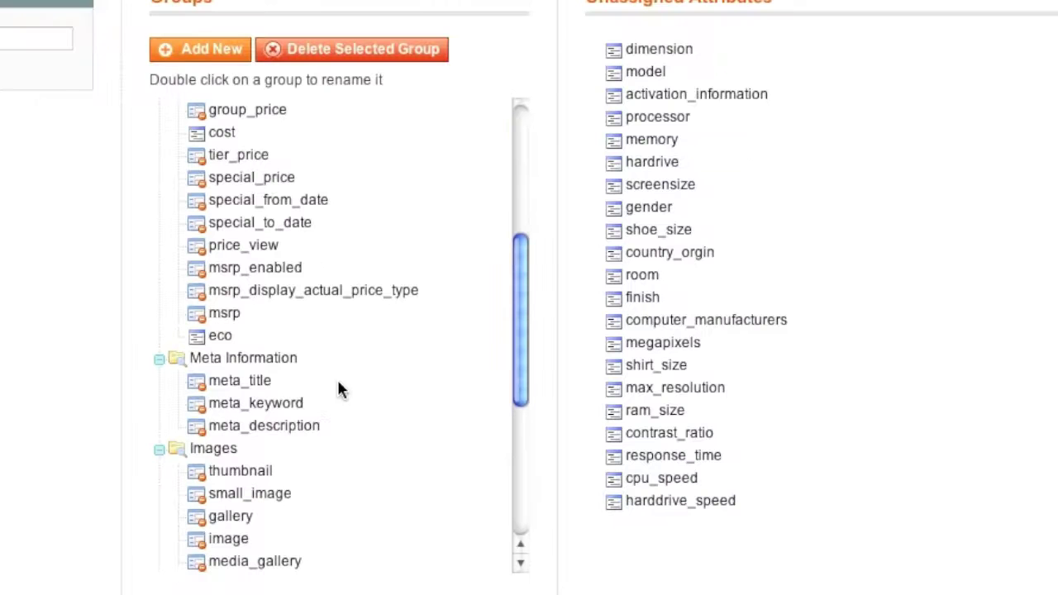
scroll(378, 406, "up", 5)
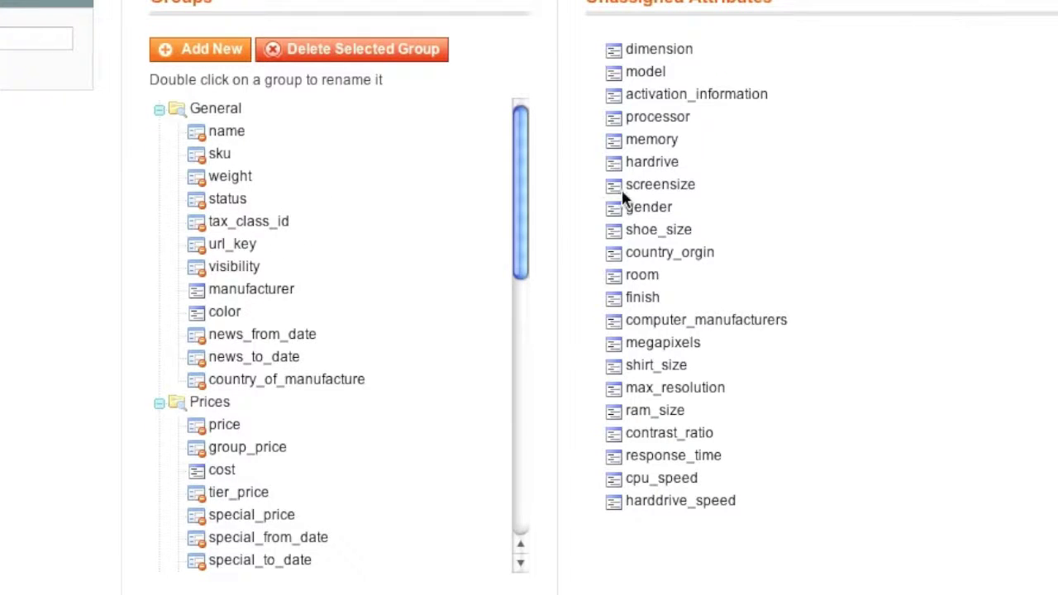
scroll(402, 243, "down", 1)
scroll(345, 352, "down", 5)
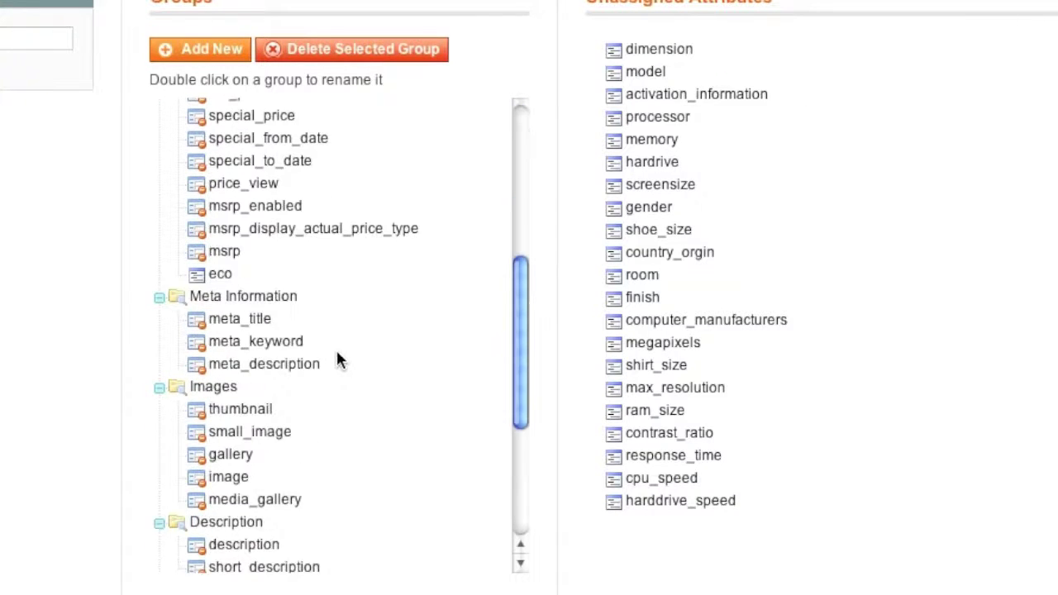
scroll(339, 352, "up", 1)
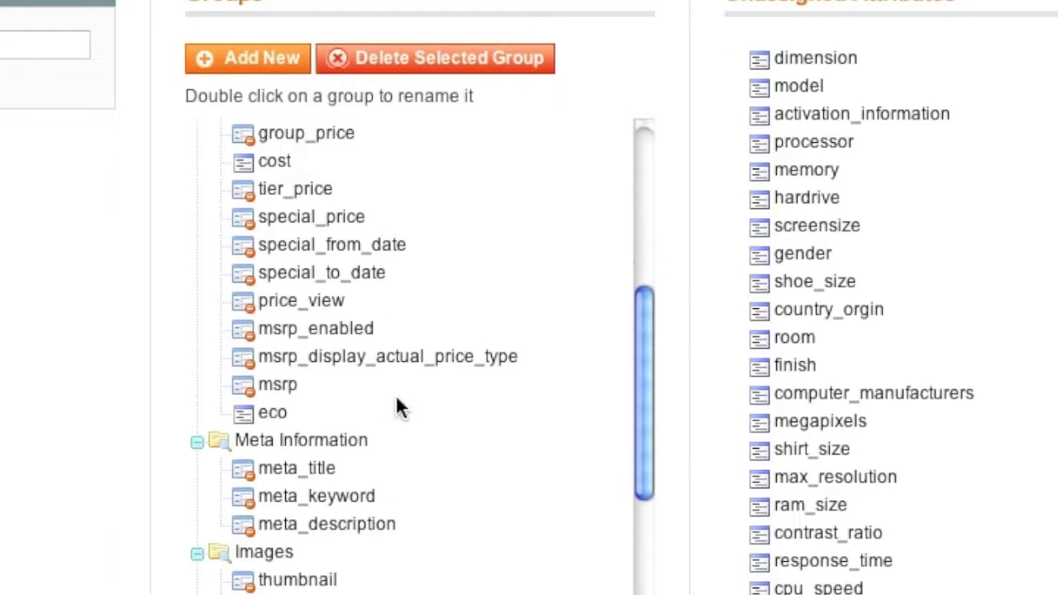
scroll(397, 400, "up", 1)
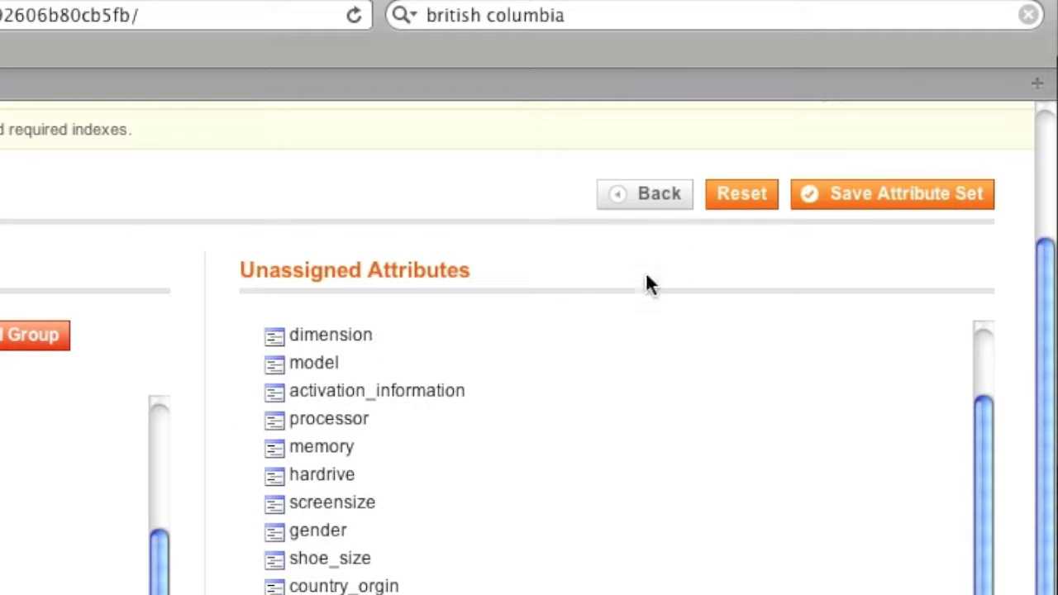
left_click(869, 203)
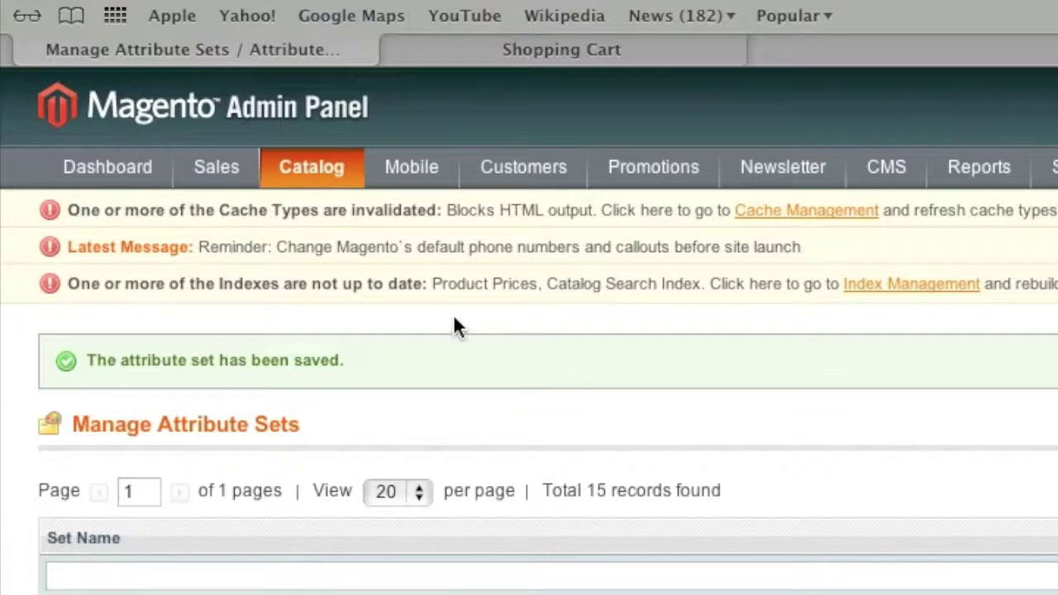
- Start a new Simple Product using the Default attribute set from the product management page
mouse_move(306, 170)
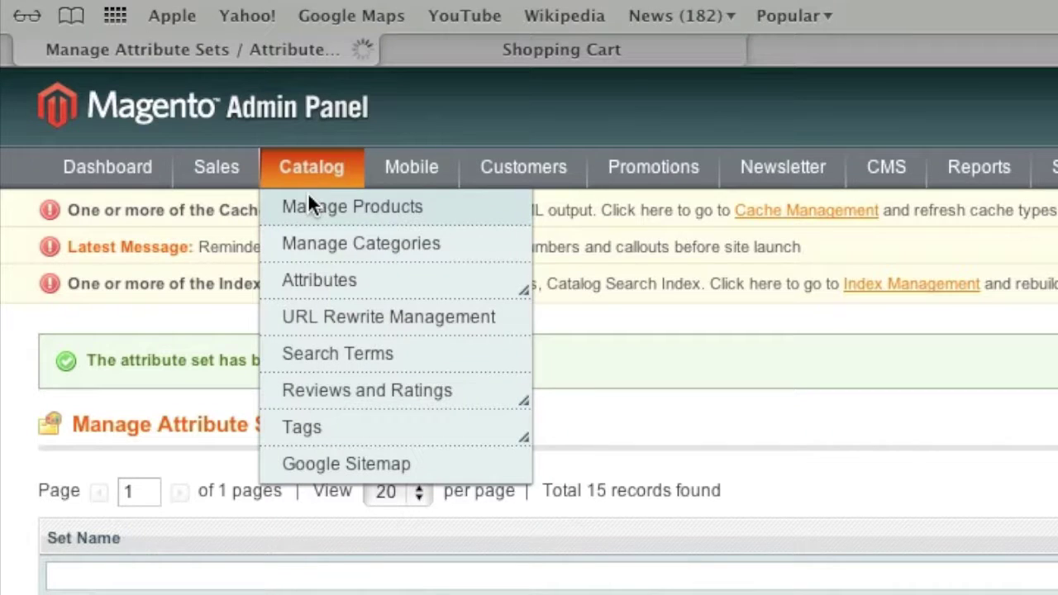
left_click(308, 205)
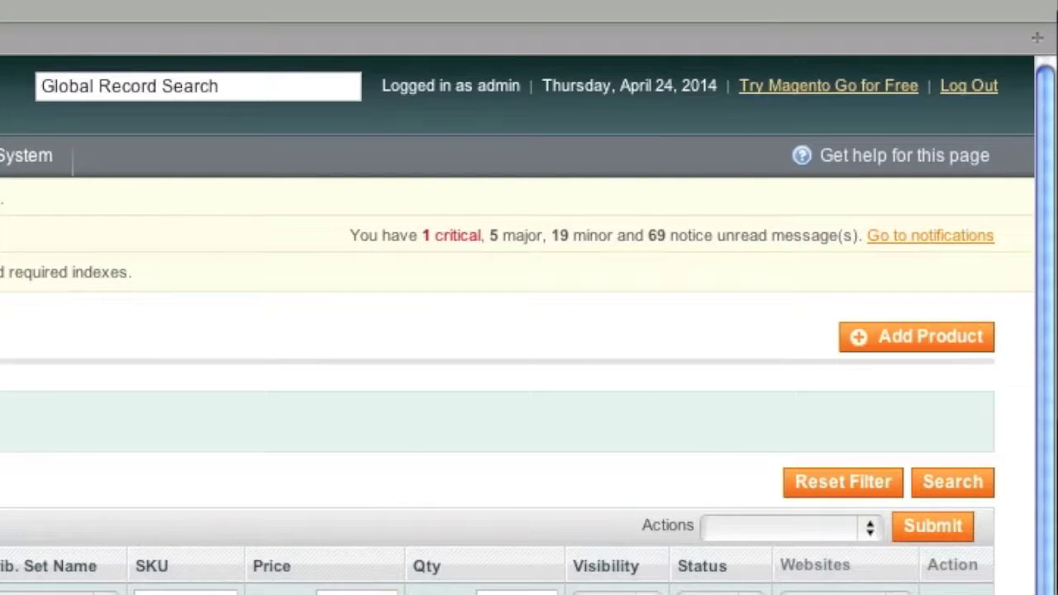
left_click(849, 346)
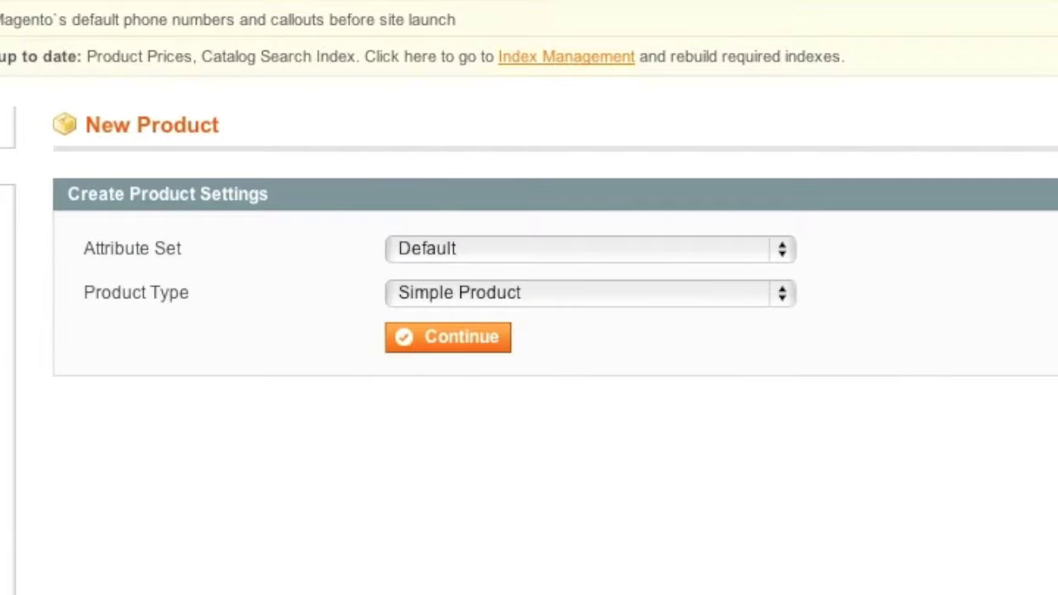
left_click(438, 339)
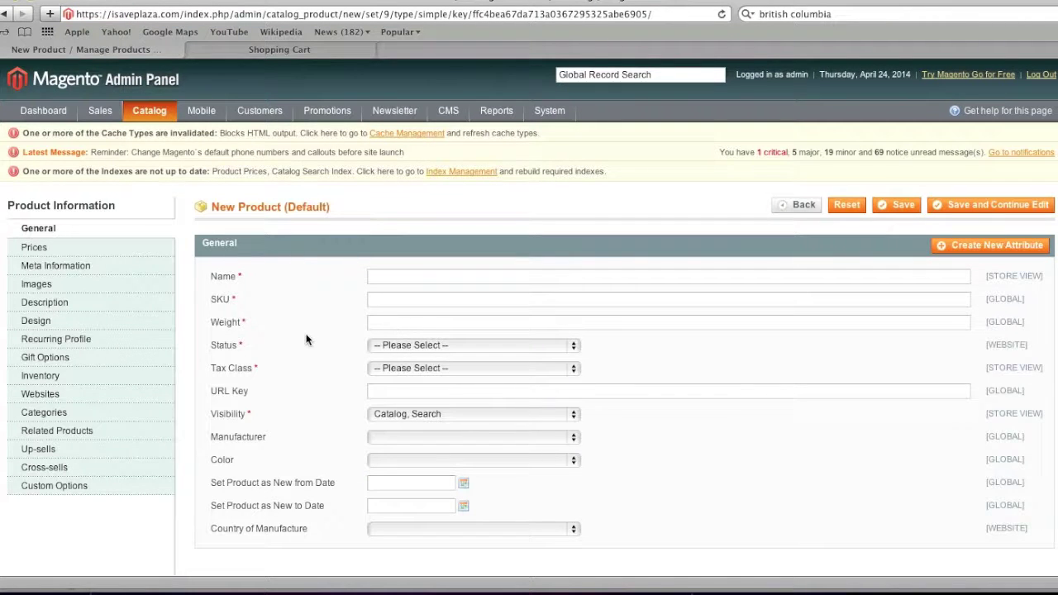
- Add an Eco Tax entry for United States with a tax of 1.00 to the new product's prices
scroll(307, 338, "down", 1)
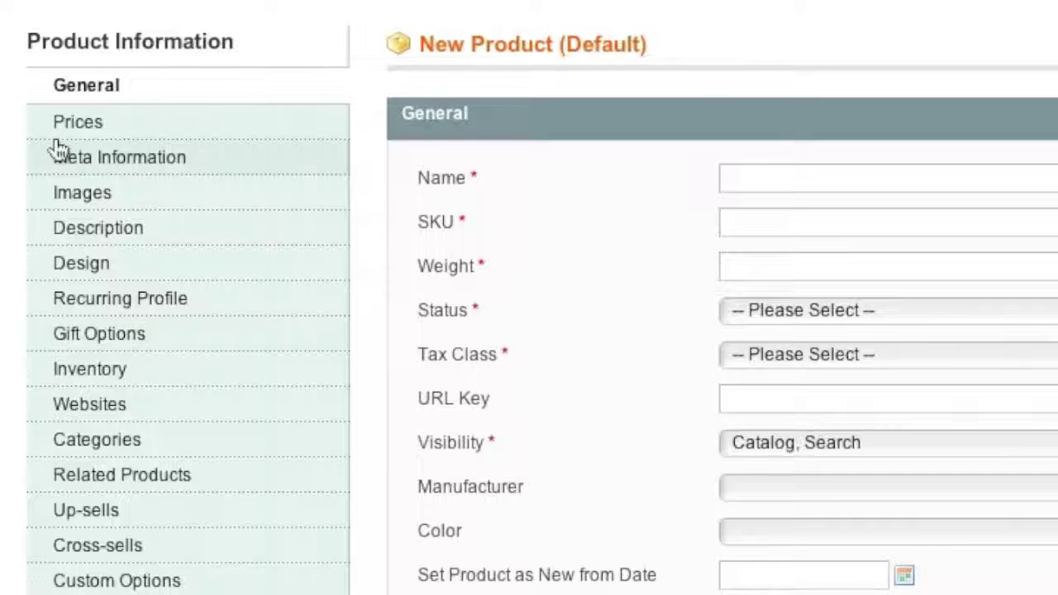
left_click(83, 126)
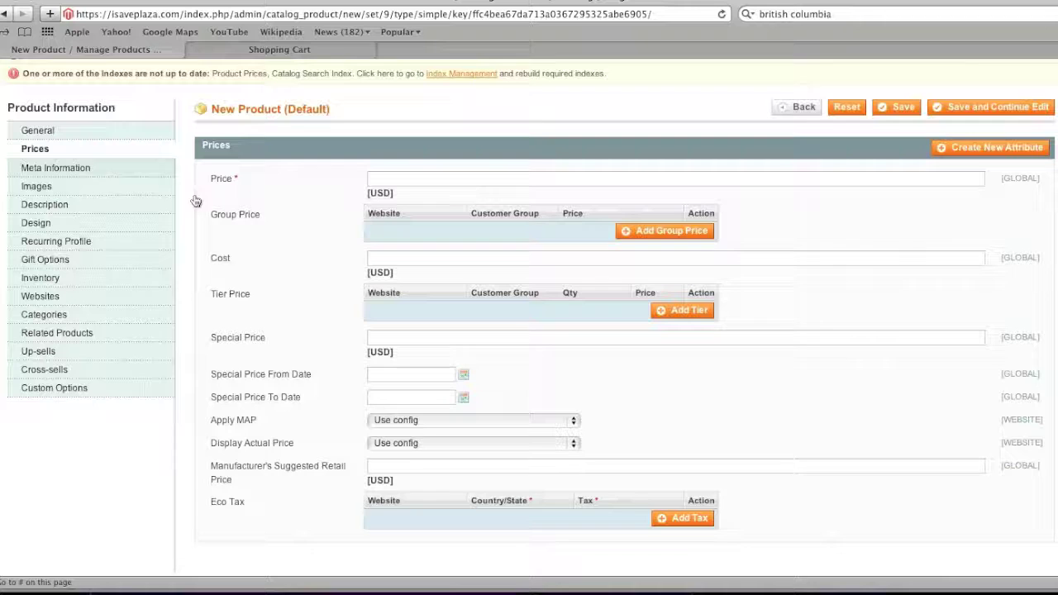
scroll(324, 305, "down", 3)
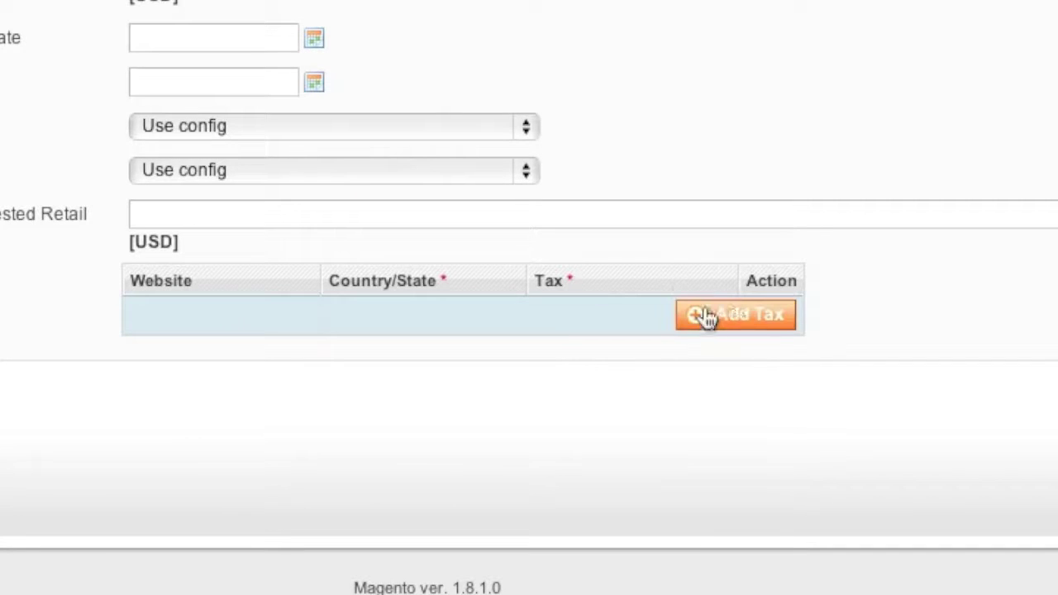
left_click(753, 329)
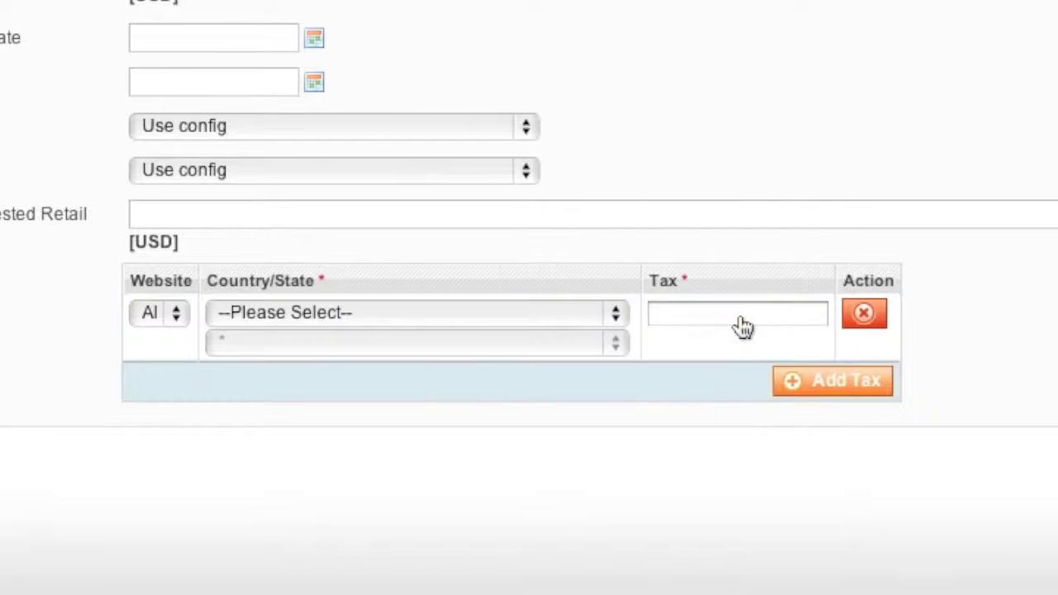
left_click(612, 314)
scroll(578, 374, "down", 20)
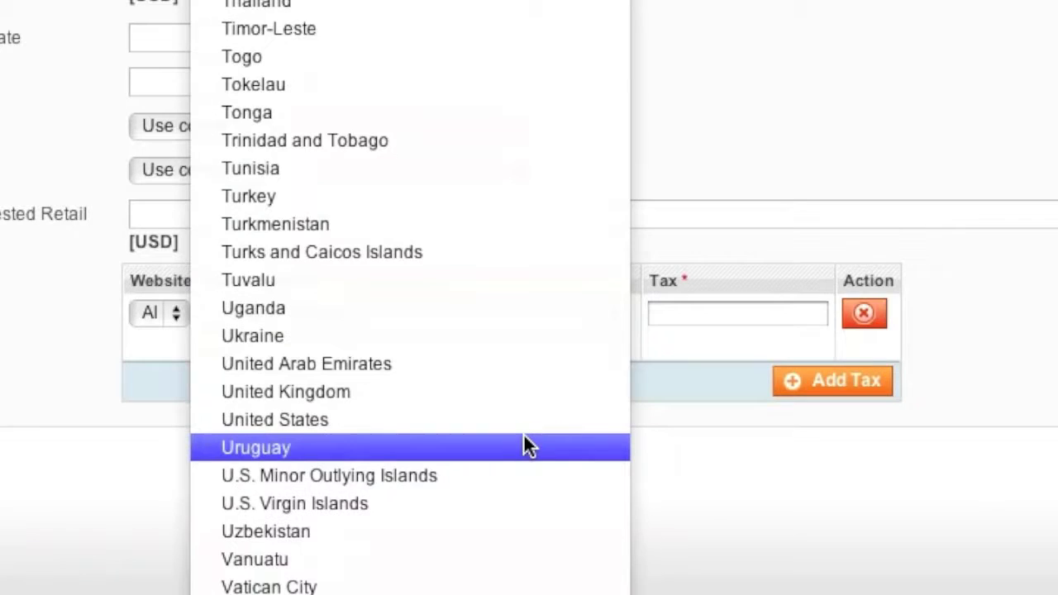
left_click(513, 418)
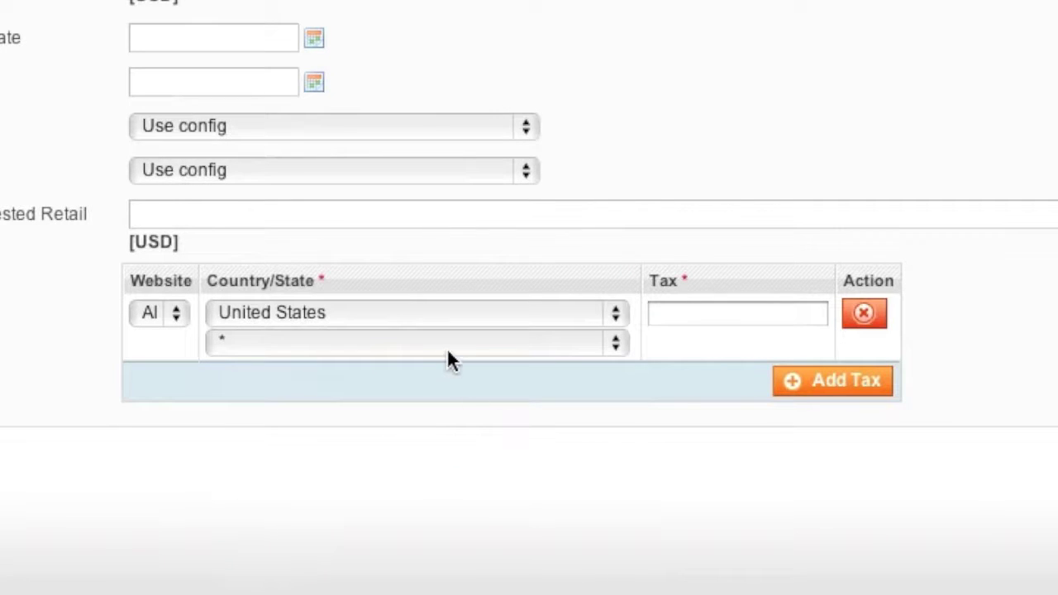
left_click(738, 314)
type("1.00")
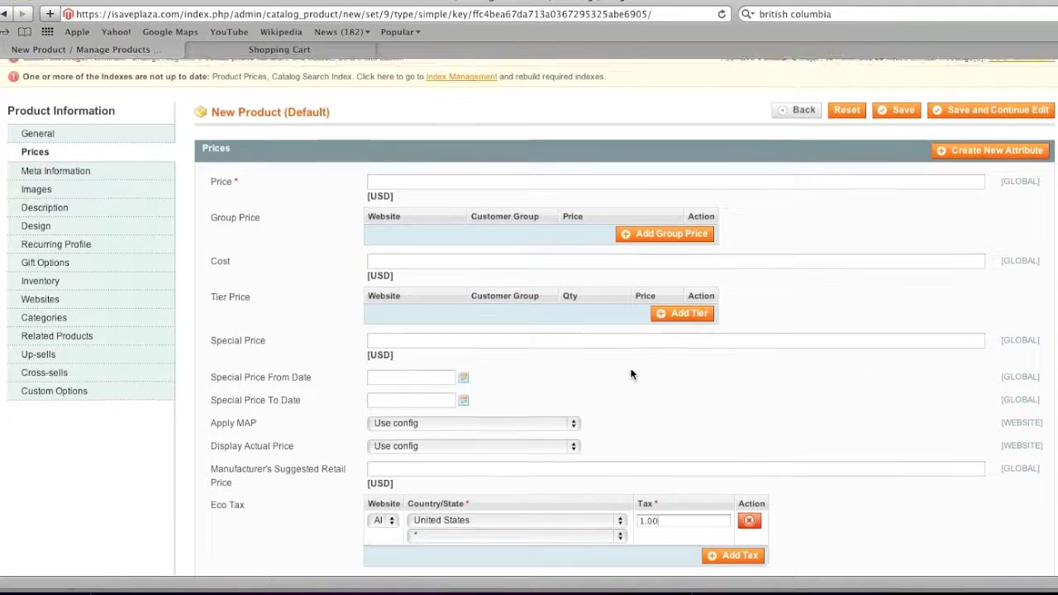
- Check the storefront shopping cart, return to the new product and set its price to 3.99
scroll(627, 382, "up", 1)
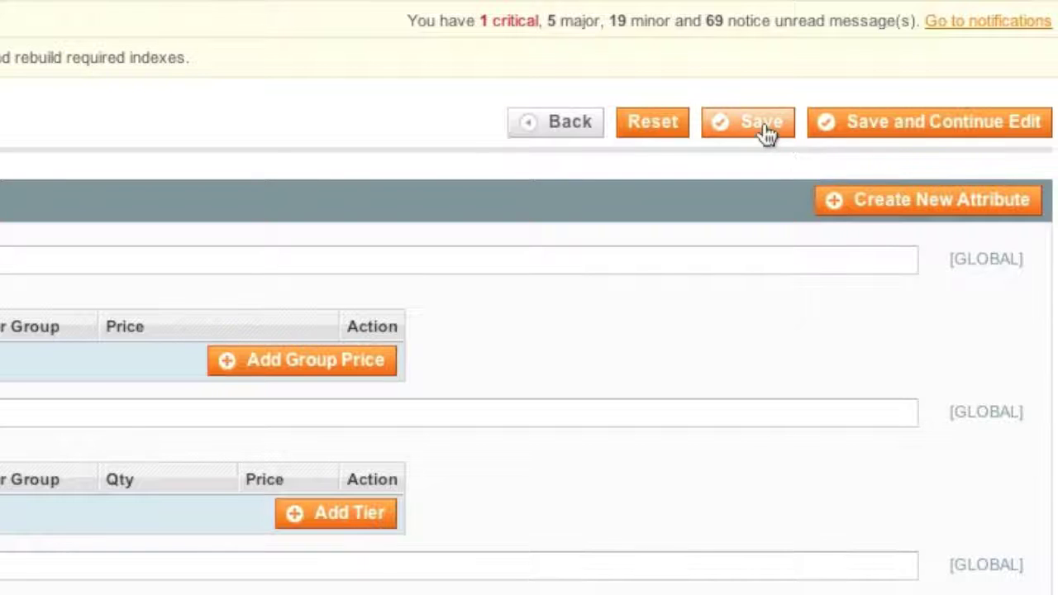
left_click(767, 135)
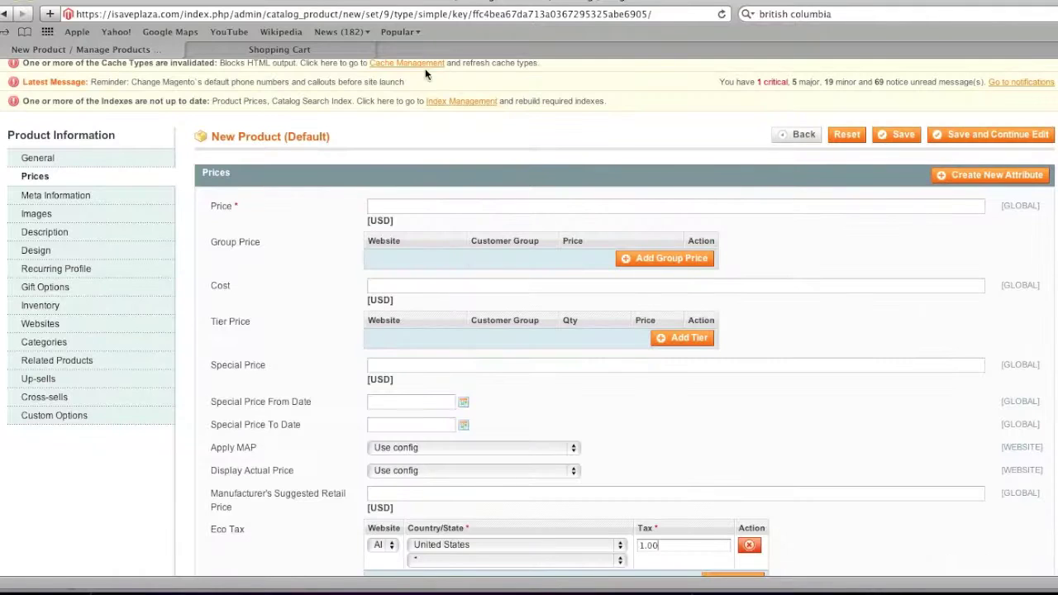
left_click(356, 50)
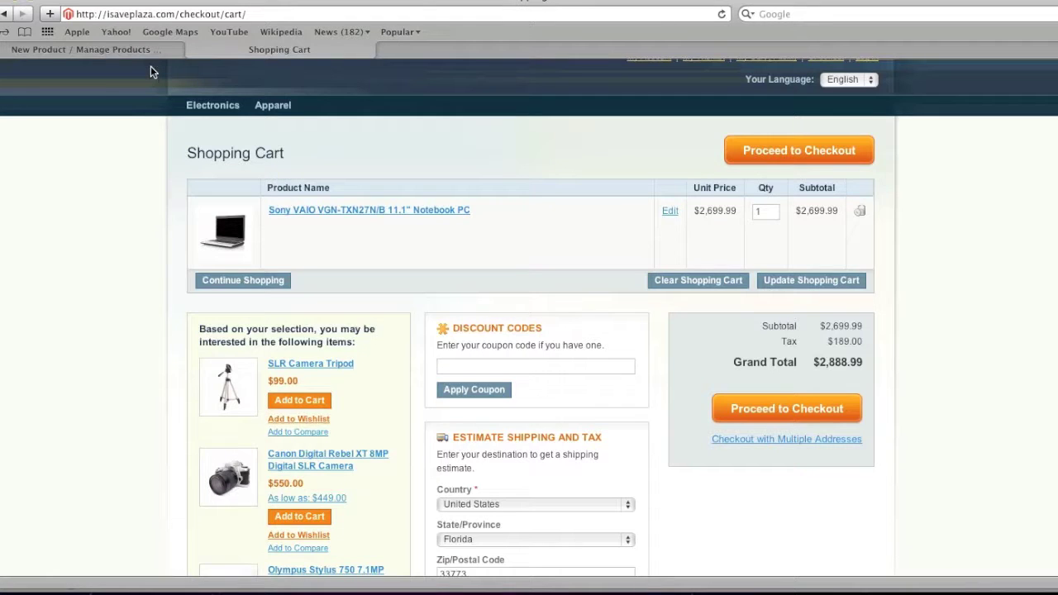
left_click(151, 51)
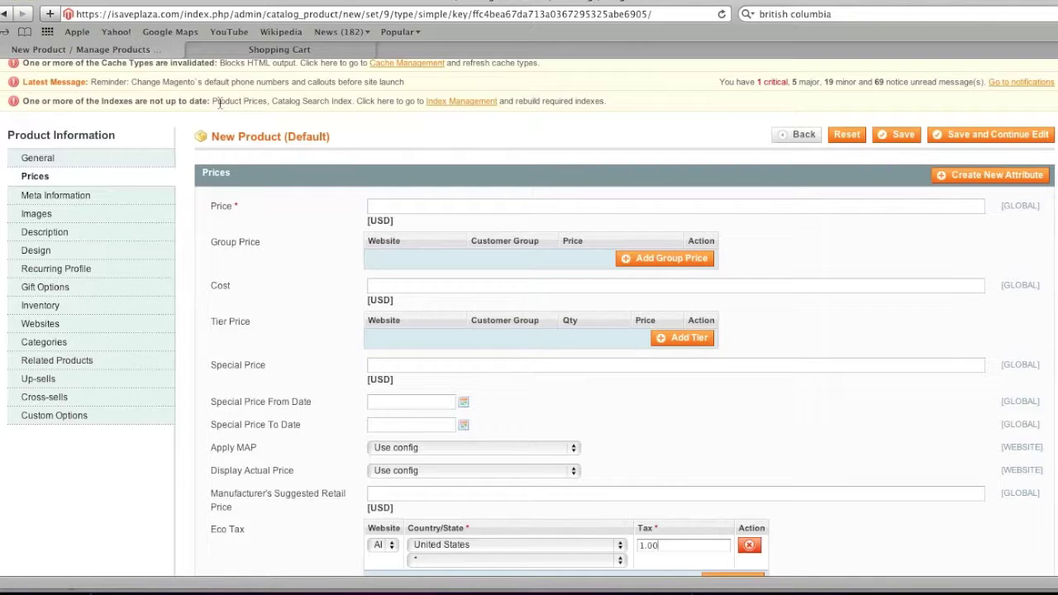
left_click(426, 208)
type("3.99")
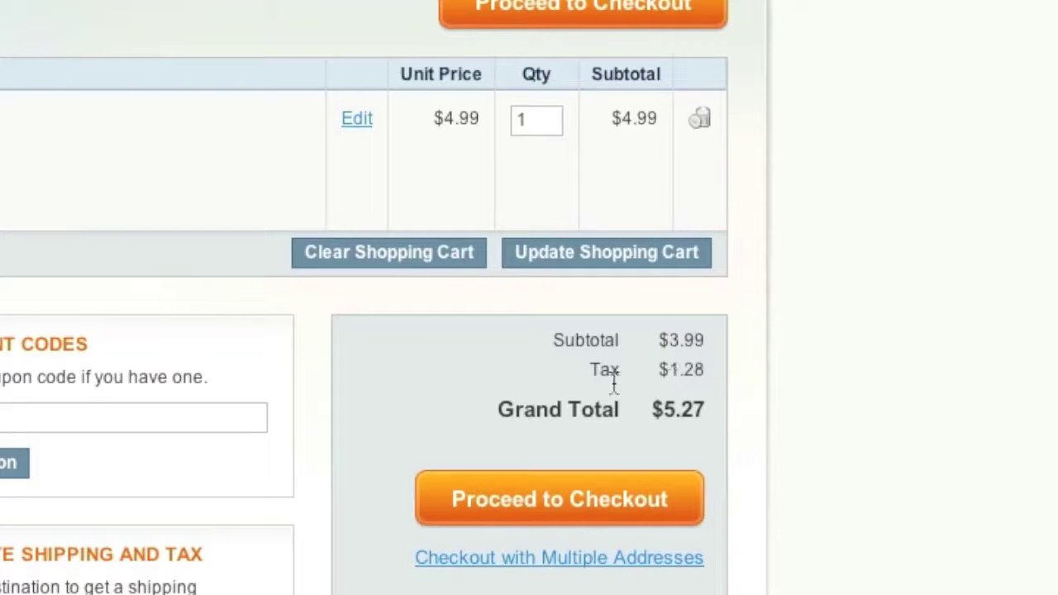
- Examine the tax amount and the line subtotal of Test 123 in the shopping cart
left_click_drag(681, 370, 708, 370)
left_click_drag(620, 120, 632, 124)
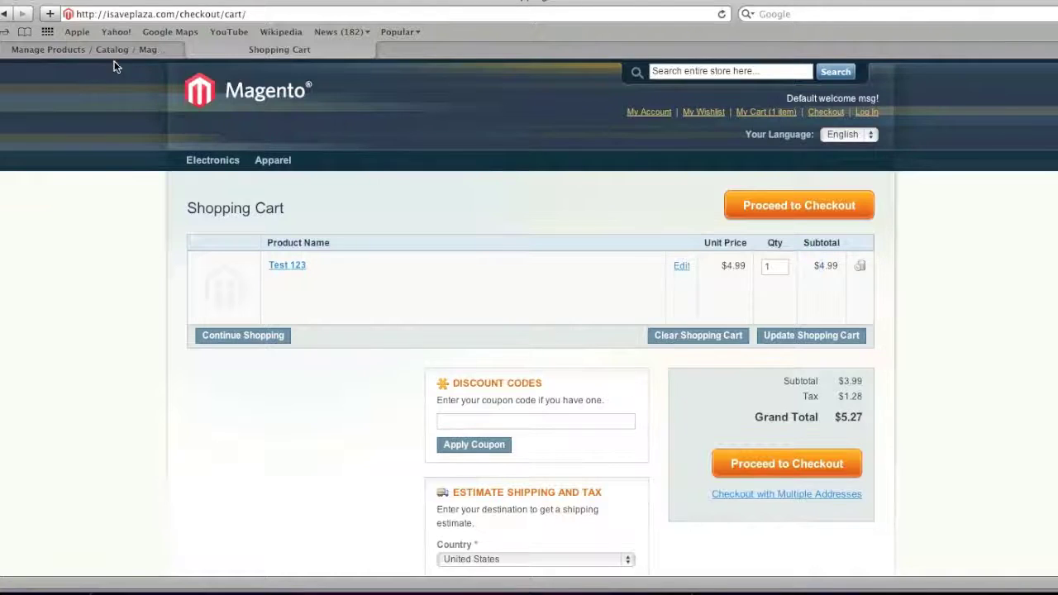
- Switch back to the admin and go to the Fixed Product Taxes settings in the Tax configuration
left_click(120, 52)
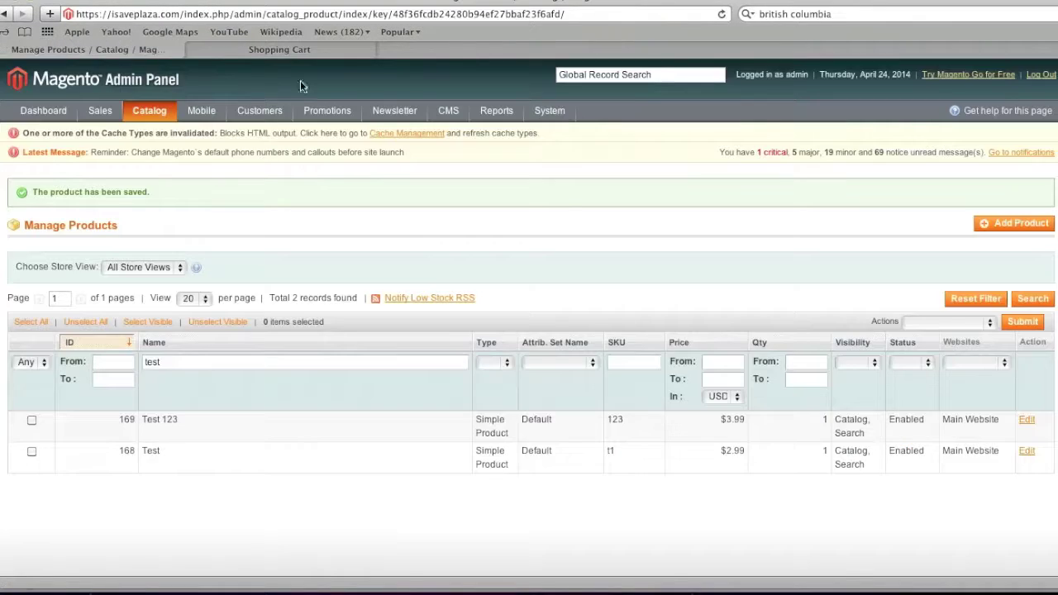
mouse_move(537, 110)
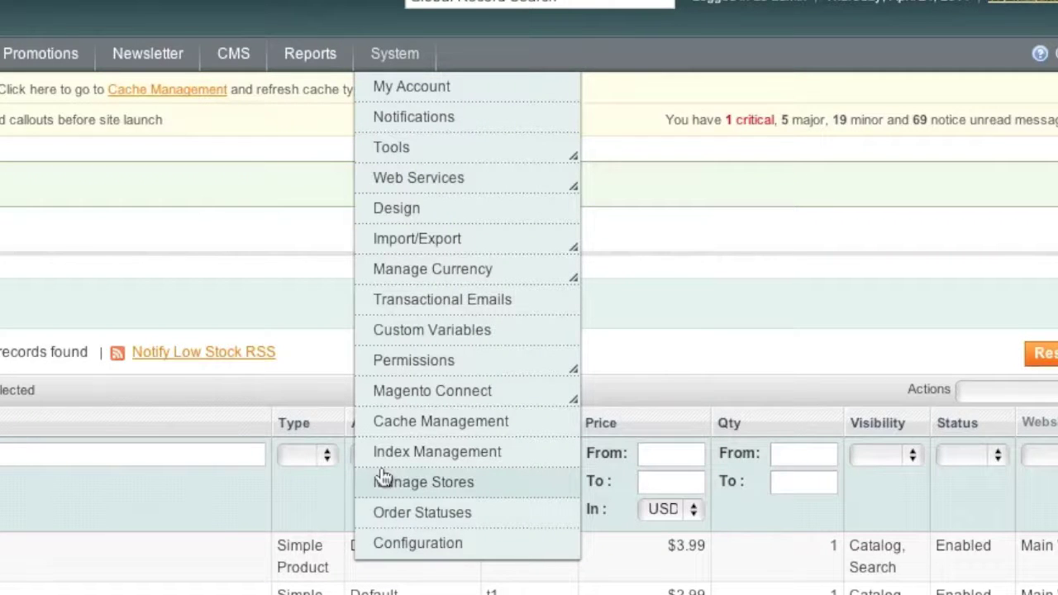
left_click(417, 543)
scroll(260, 424, "down", 10)
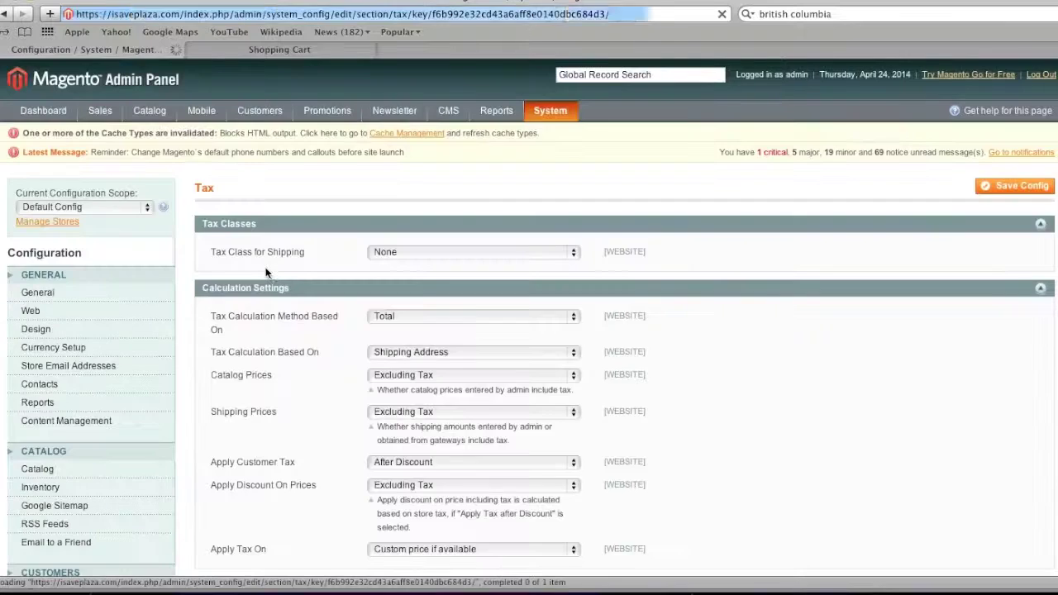
scroll(763, 262, "down", 15)
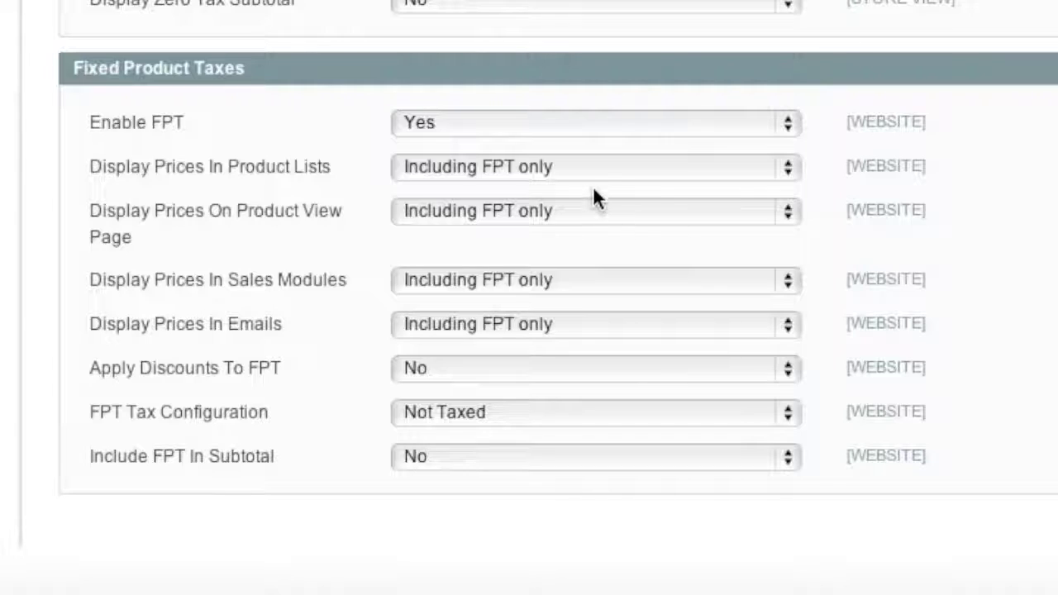
- Set FPT price display in product lists, product view page, sales modules and emails to Excluding FPT, and save the configuration
left_click(592, 175)
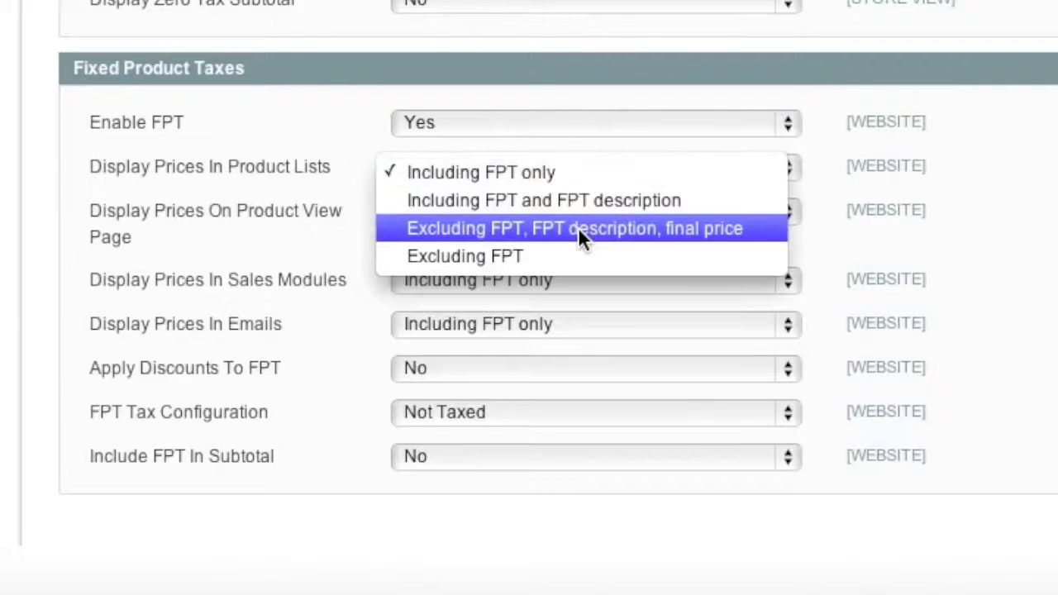
left_click(573, 256)
left_click(551, 220)
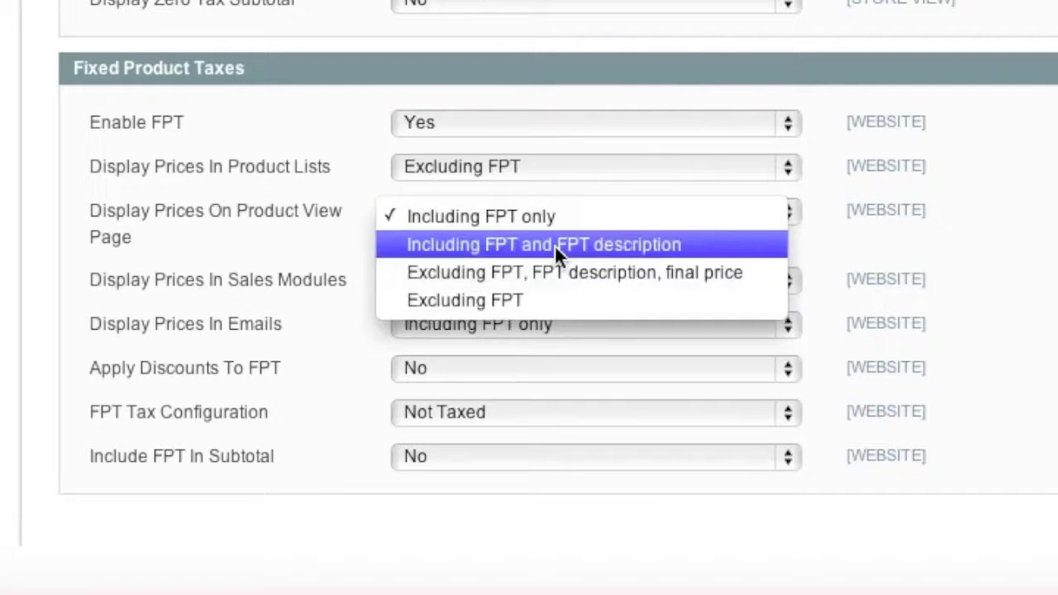
left_click(549, 296)
left_click(587, 279)
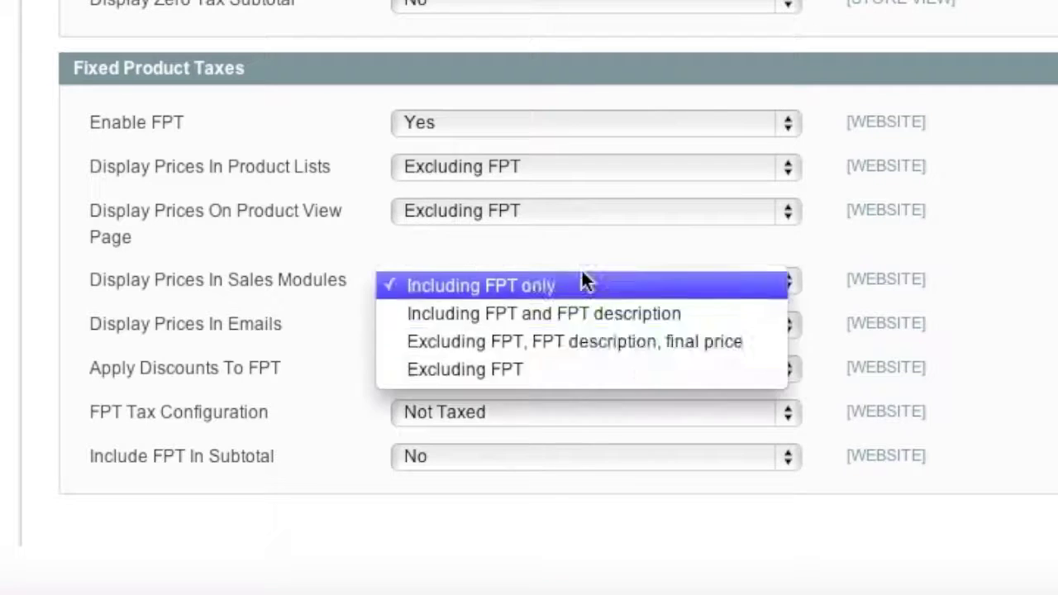
left_click(581, 370)
left_click(576, 329)
left_click(563, 406)
left_click(931, 145)
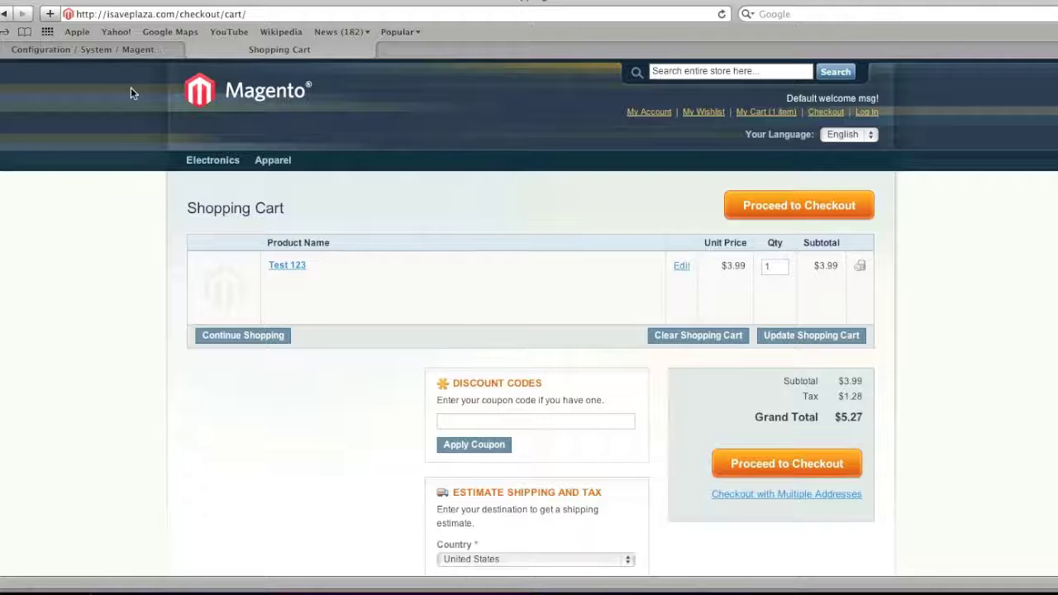
- Return to product management in the admin and open the prices of the Test 123 product
left_click(122, 50)
mouse_move(145, 112)
mouse_move(158, 249)
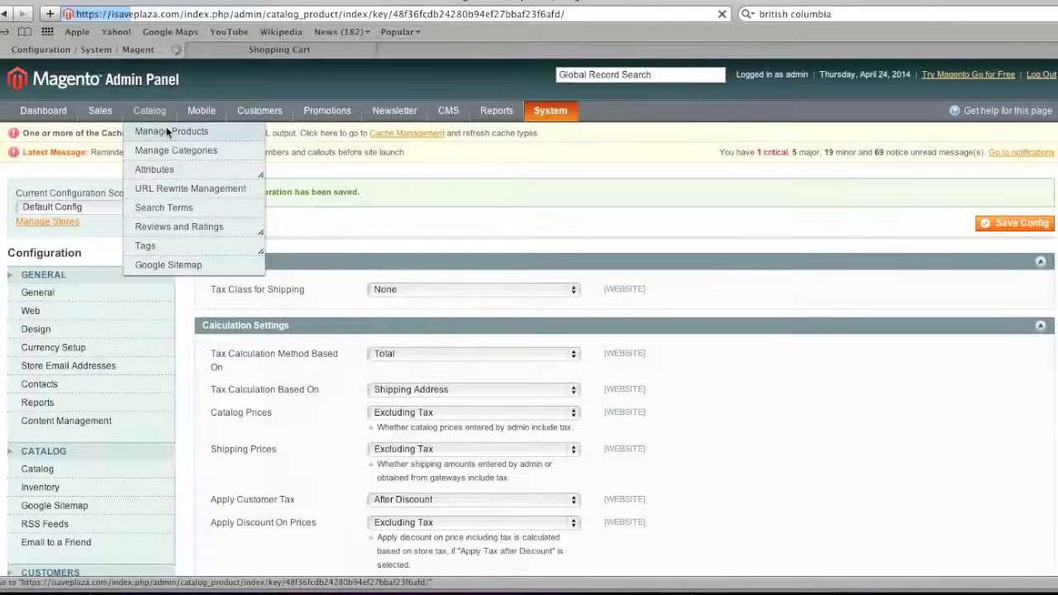
left_click(345, 141)
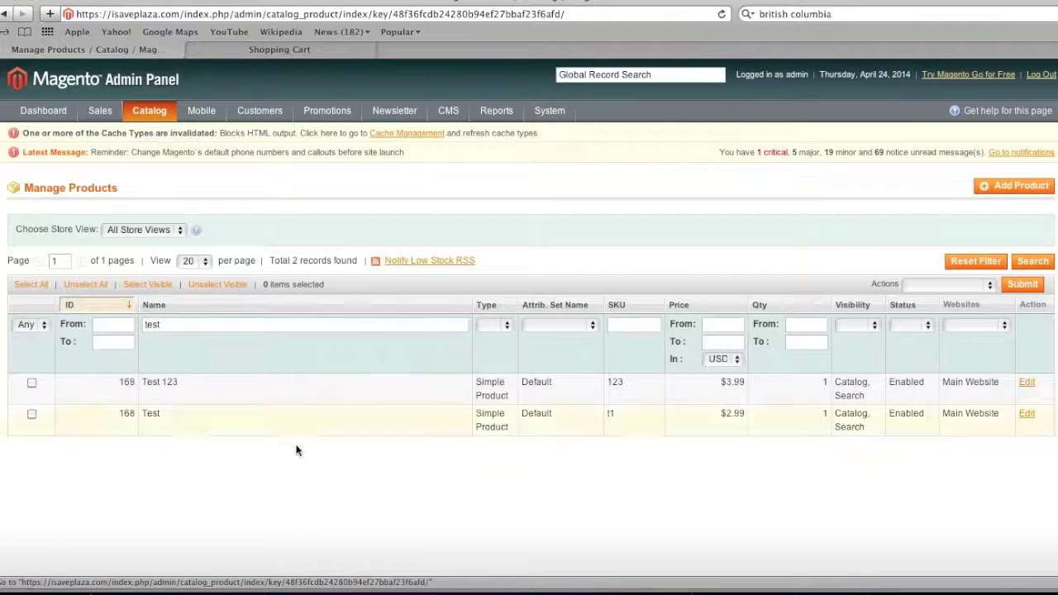
left_click(356, 385)
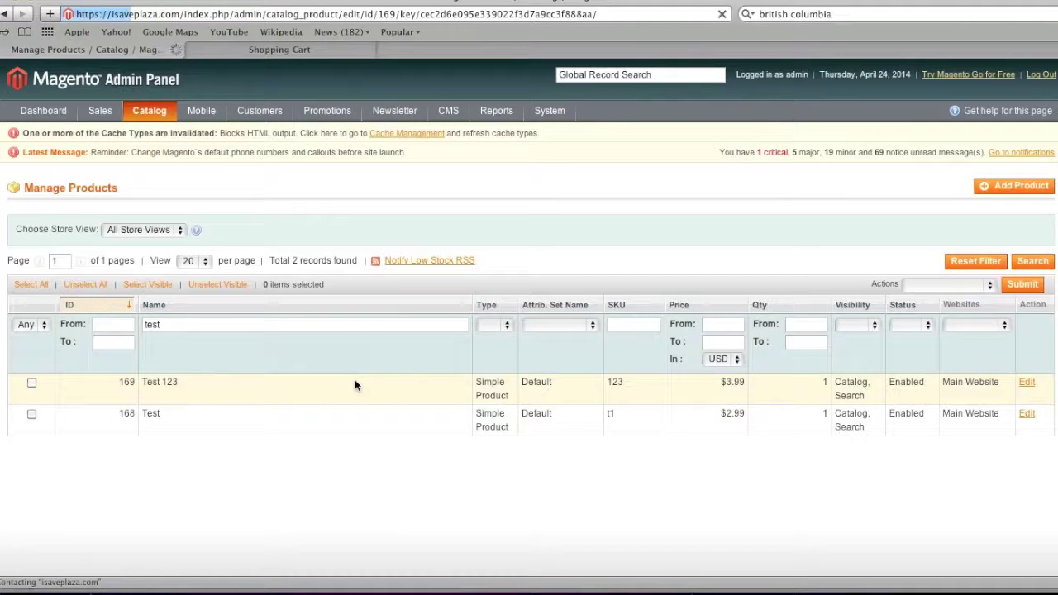
scroll(261, 395, "down", 5)
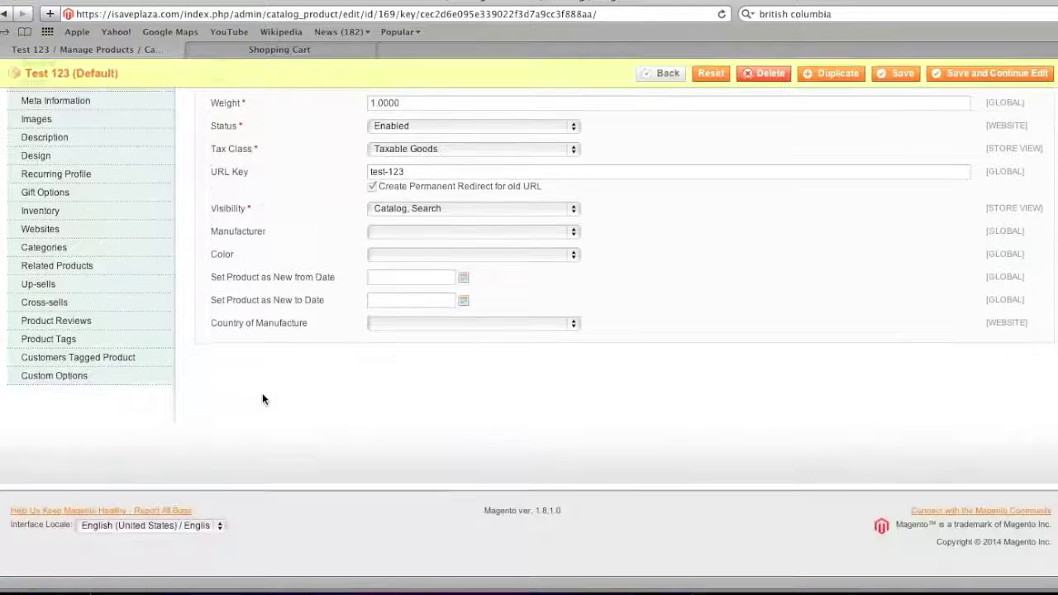
scroll(262, 395, "up", 3)
left_click(183, 277)
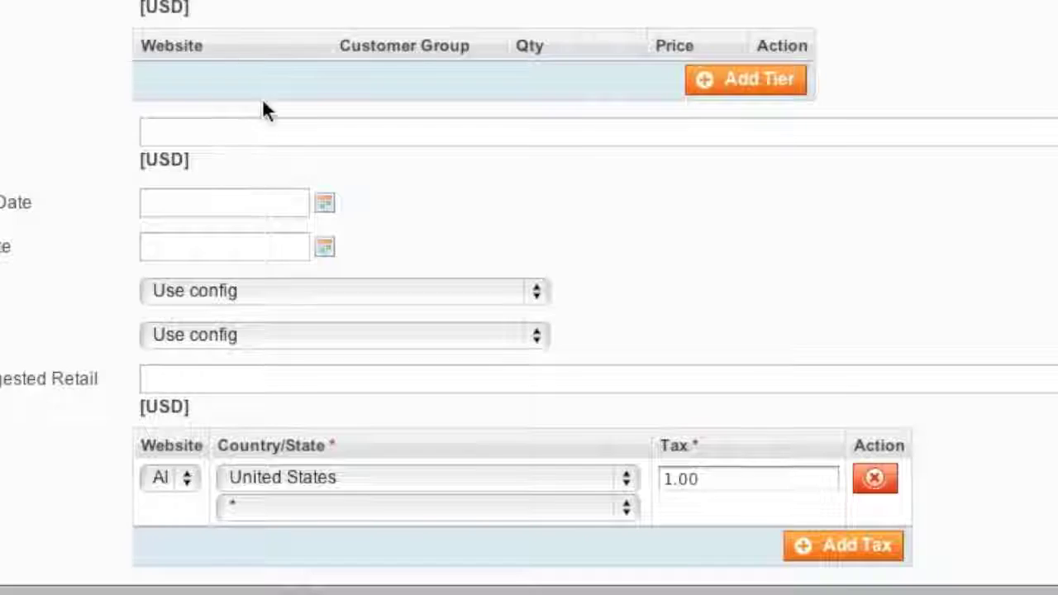
- Delete the United States eco tax entry from the Test 123 product and save the product
scroll(455, 145, "down", 3)
left_click(881, 224)
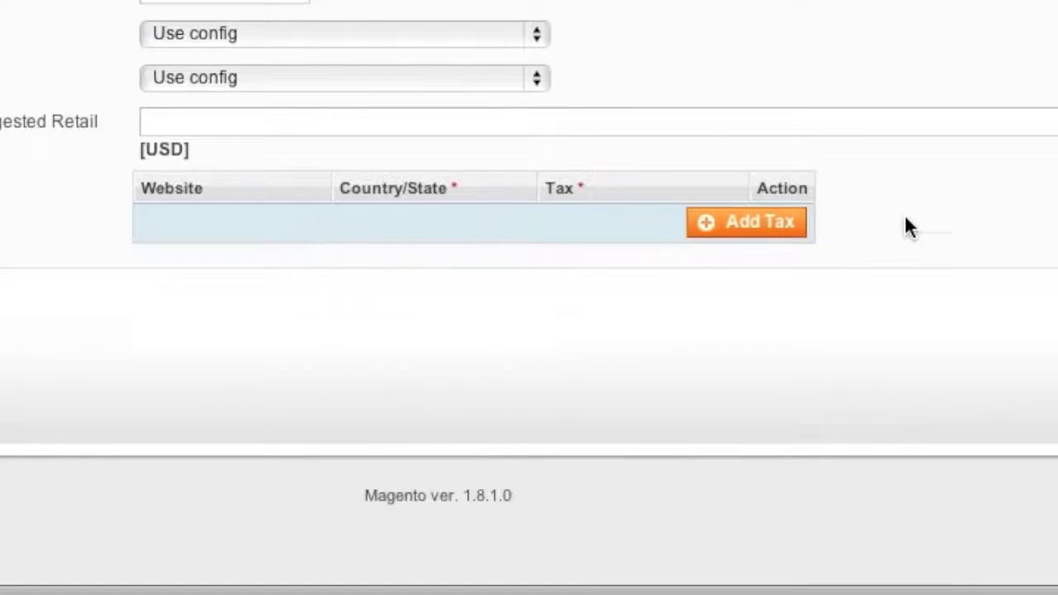
scroll(907, 228, "up", 10)
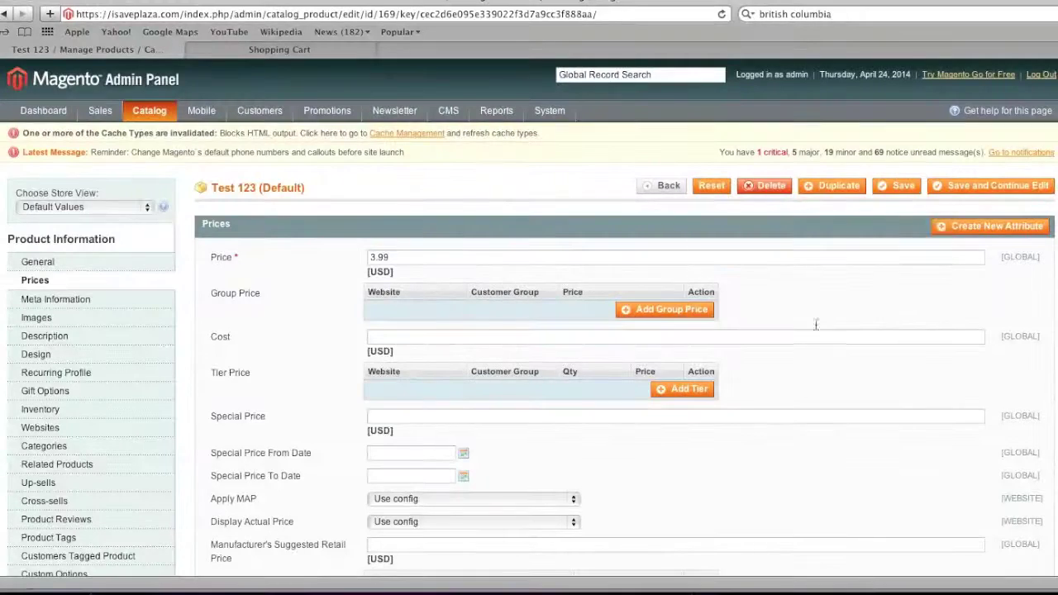
left_click(878, 188)
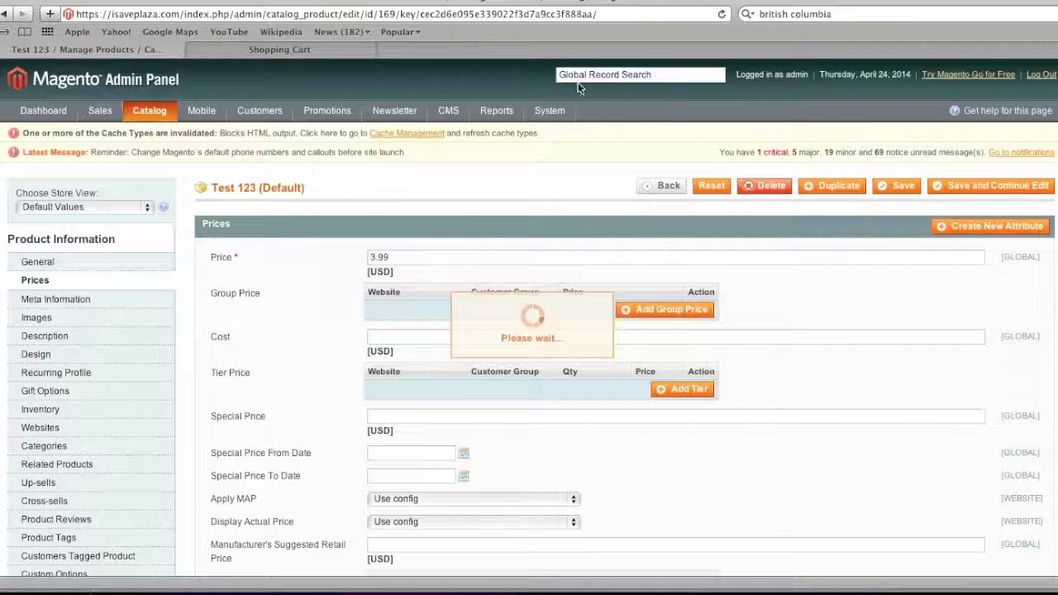
- Reload the storefront shopping cart to check the tax on Test 123 without the eco tax
left_click(353, 50)
left_click(721, 15)
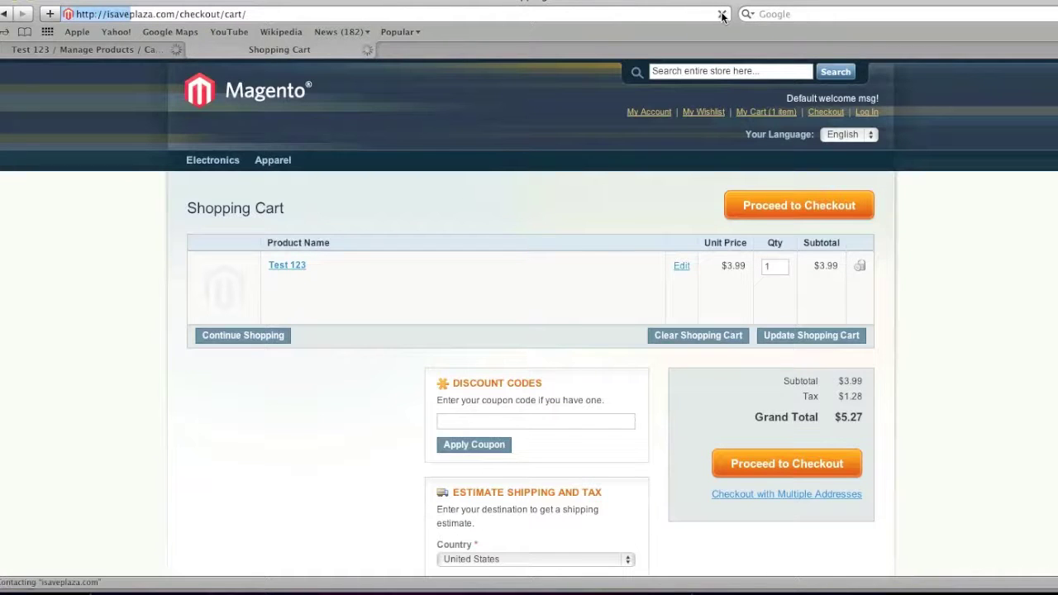